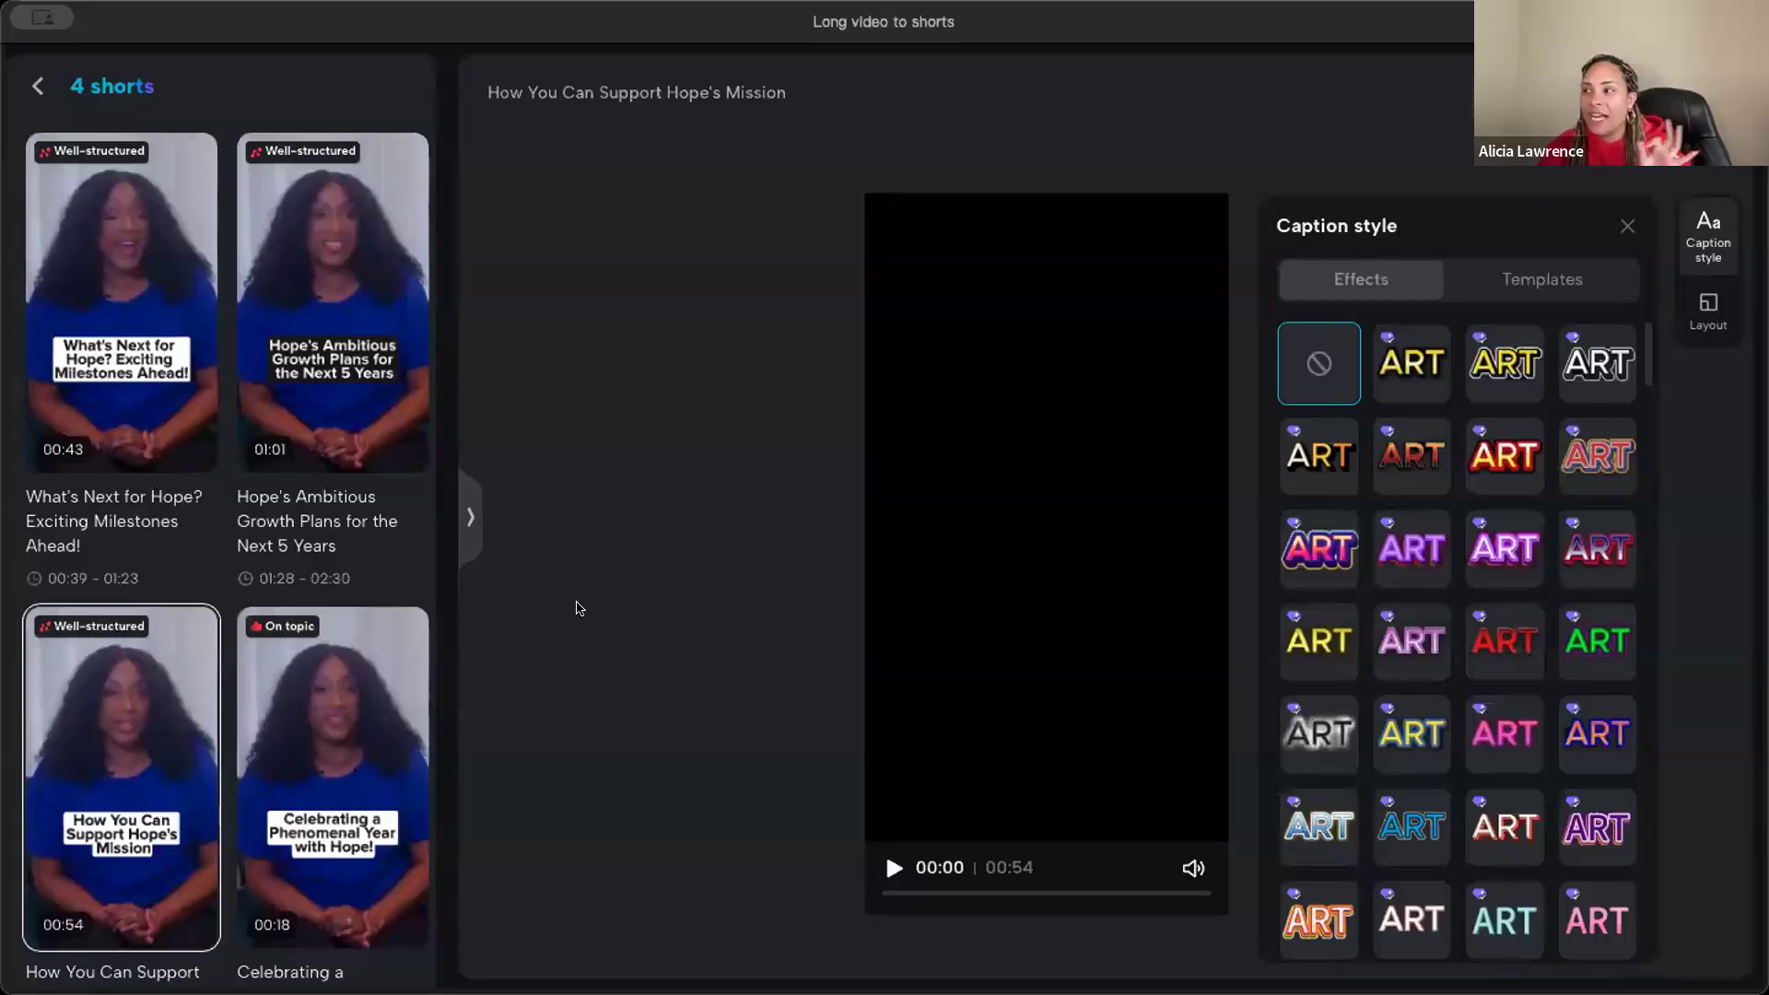
Reopen the previous project with 4 shorts and open "What's Next for Hope? Exciting Milestones Ahead!" for editing.
{"action": "left_click", "coordinate": [37, 86]}
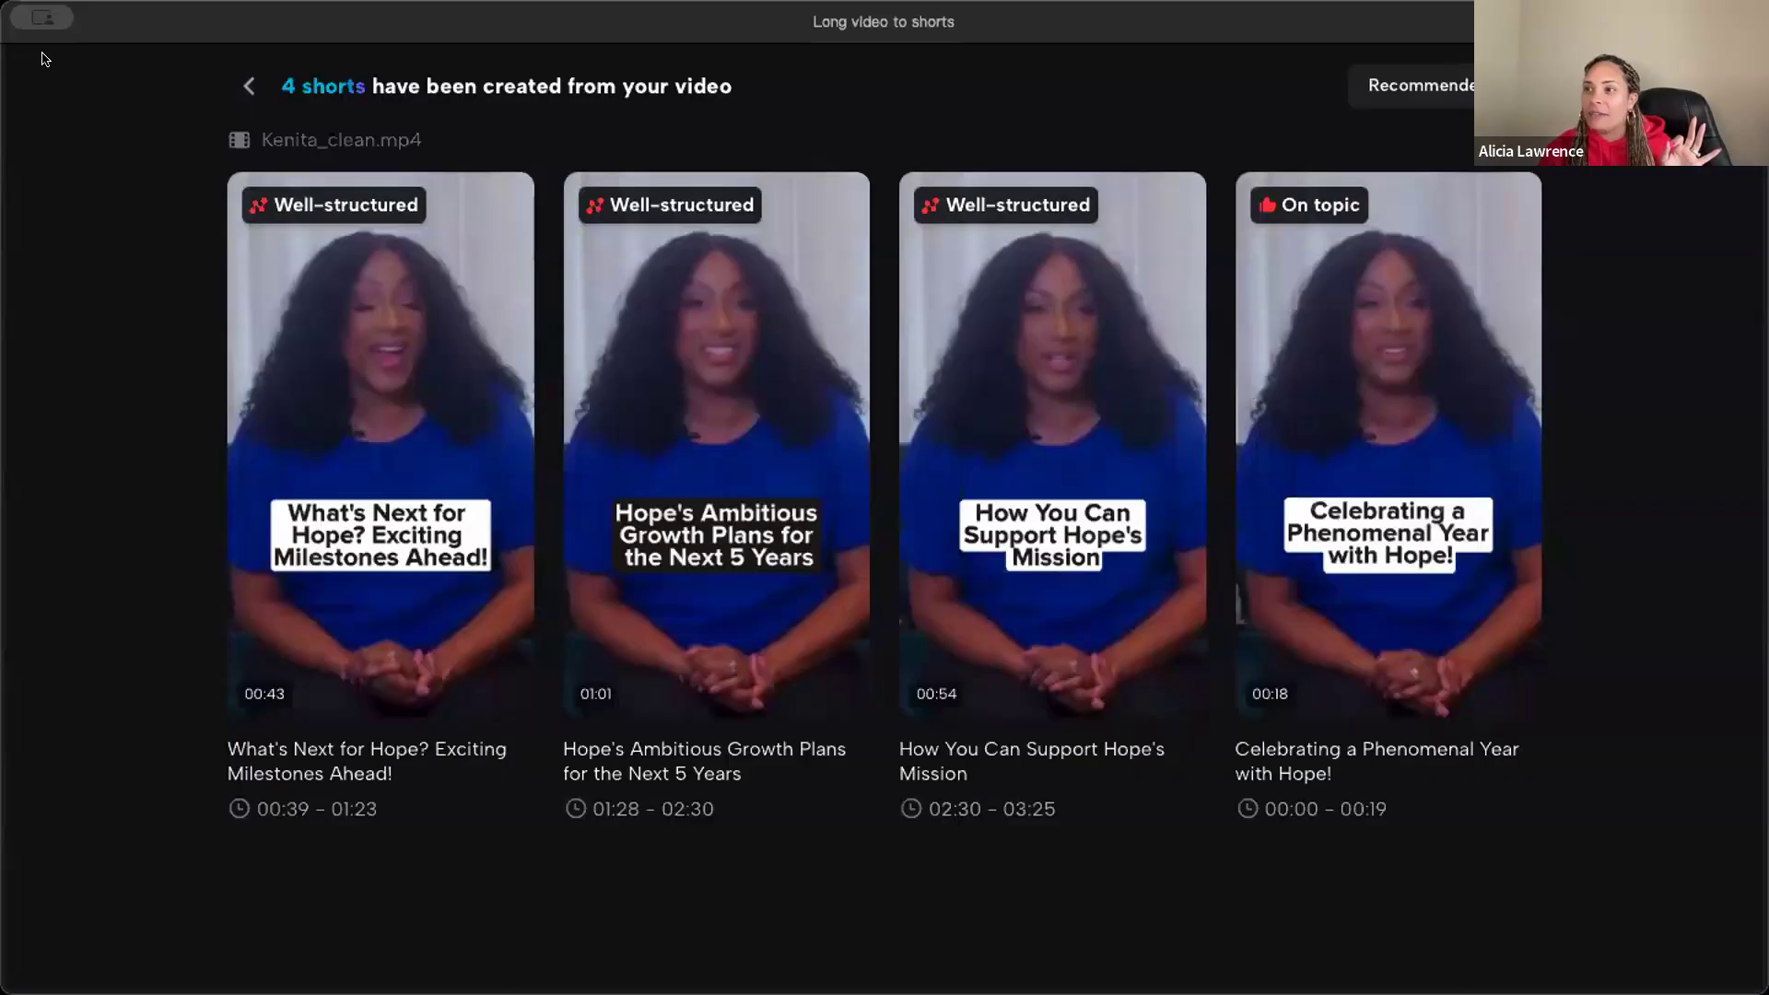
{"action": "left_click", "coordinate": [249, 86]}
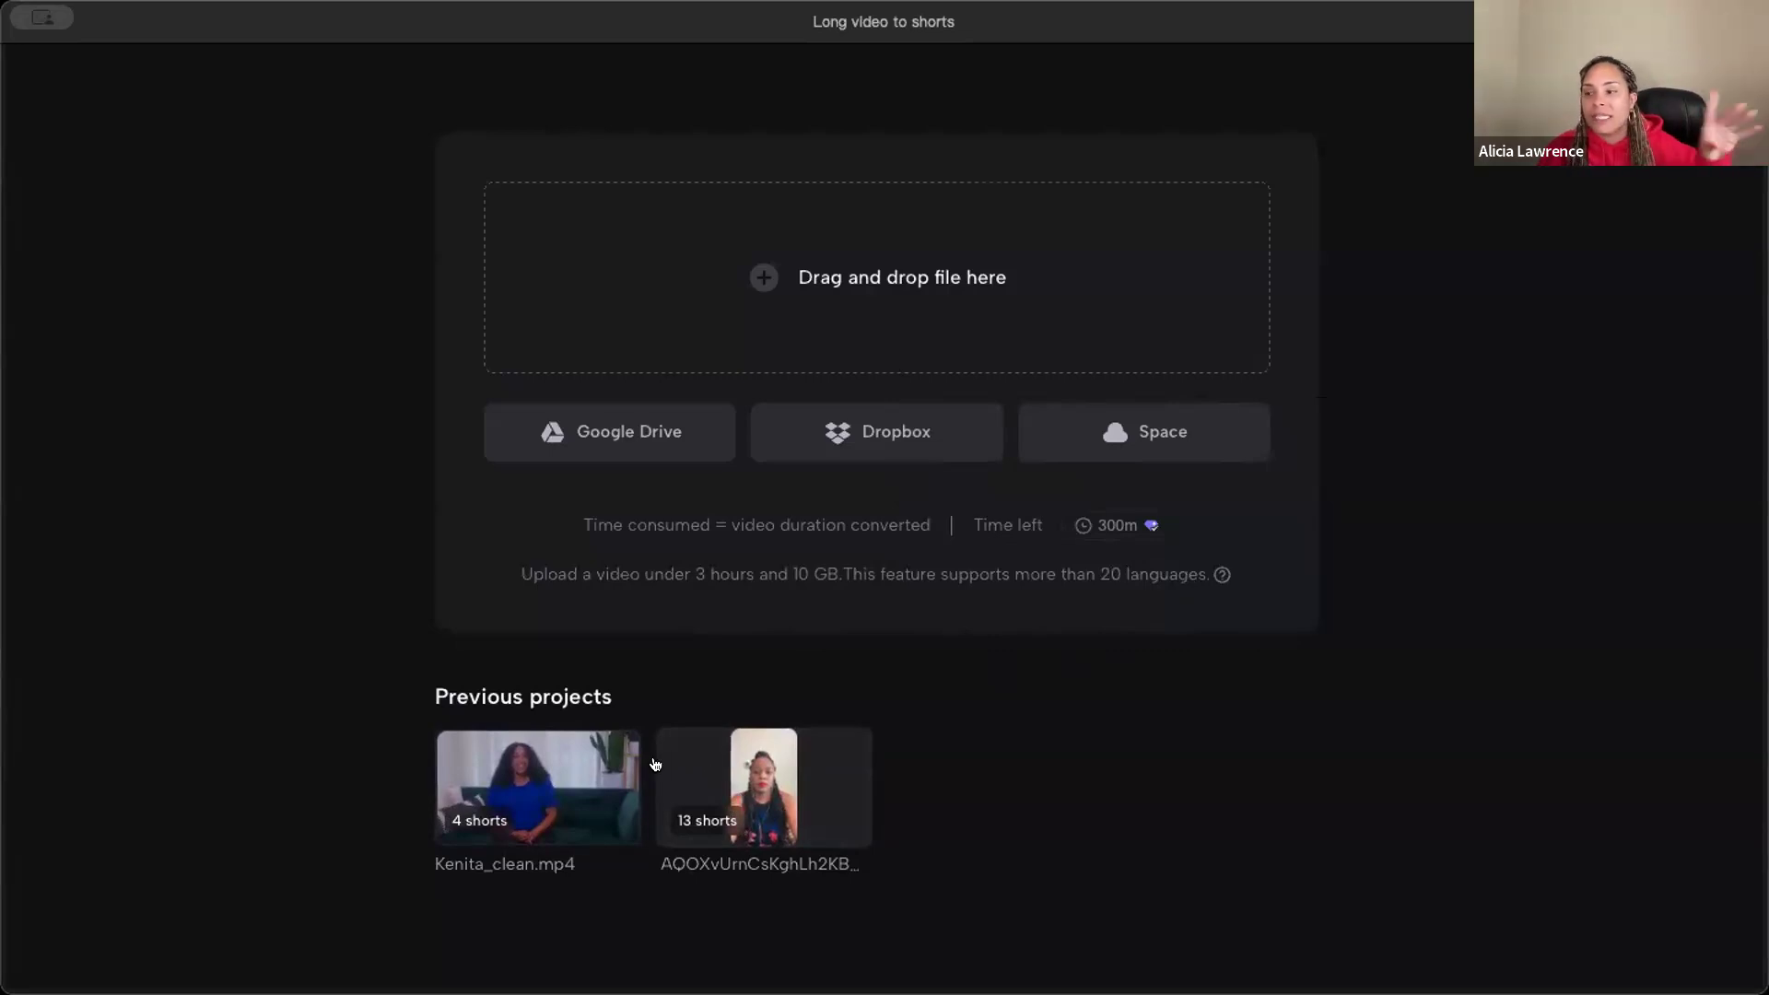
{"action": "left_click", "coordinate": [586, 781]}
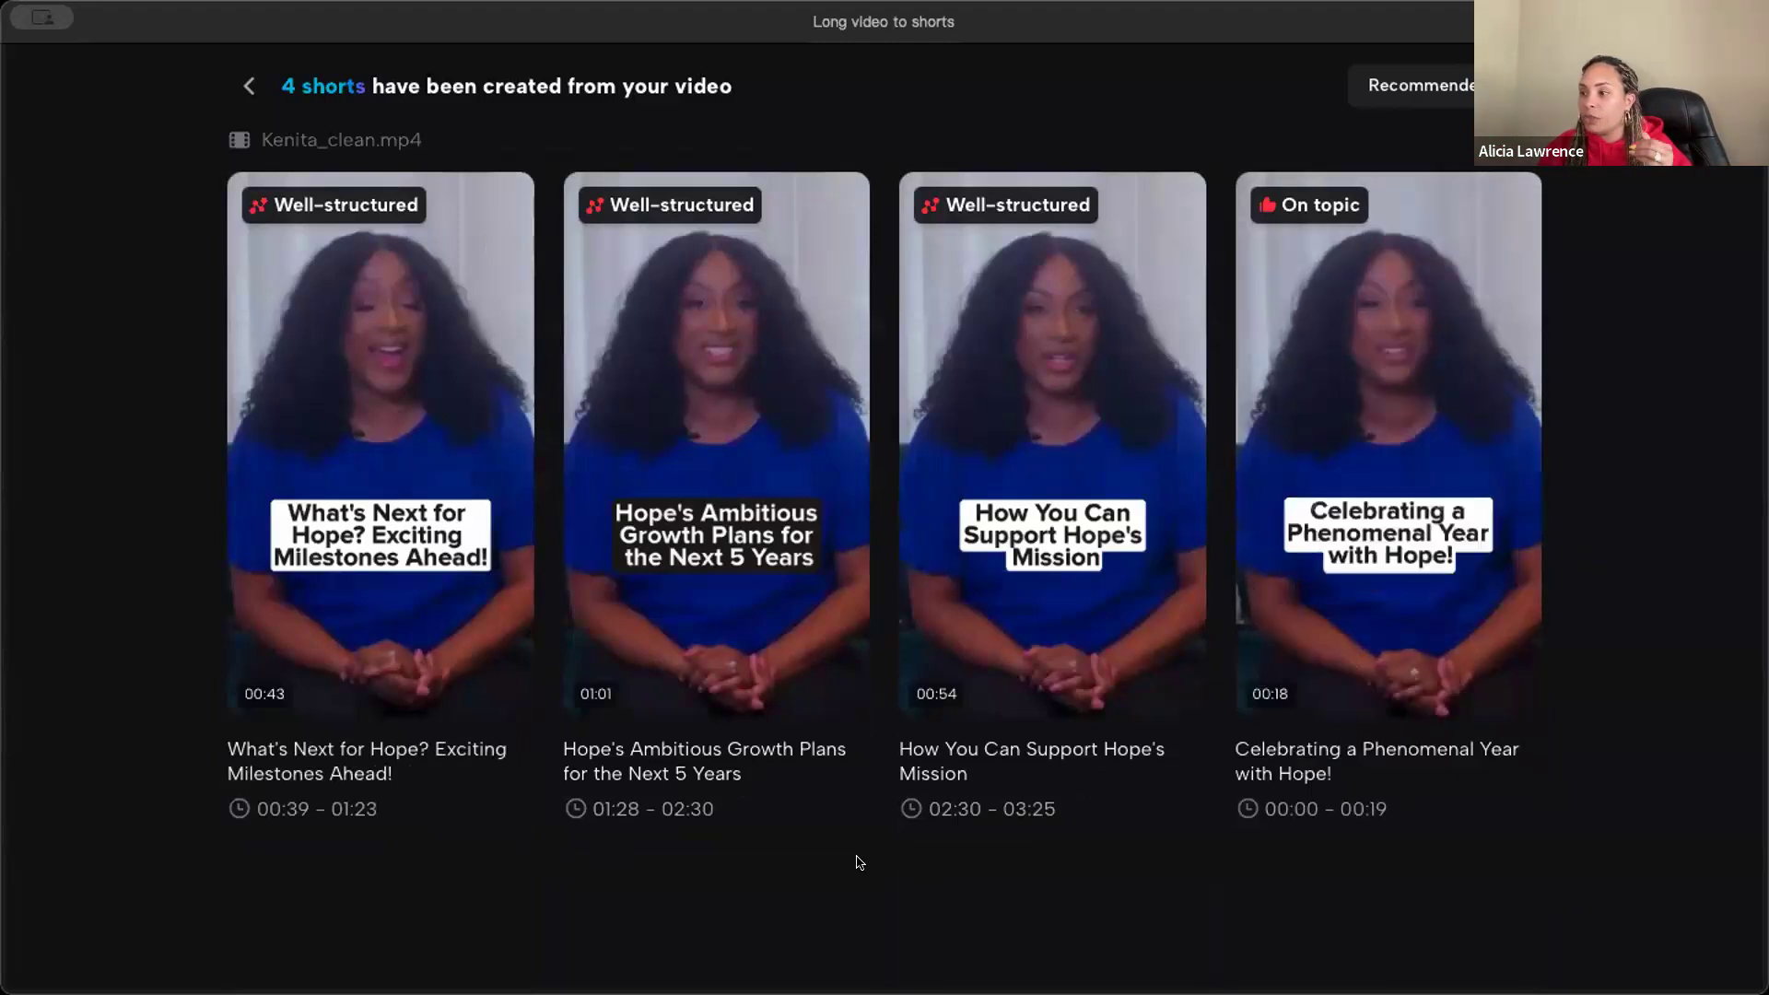
{"action": "mouse_move", "coordinate": [367, 736]}
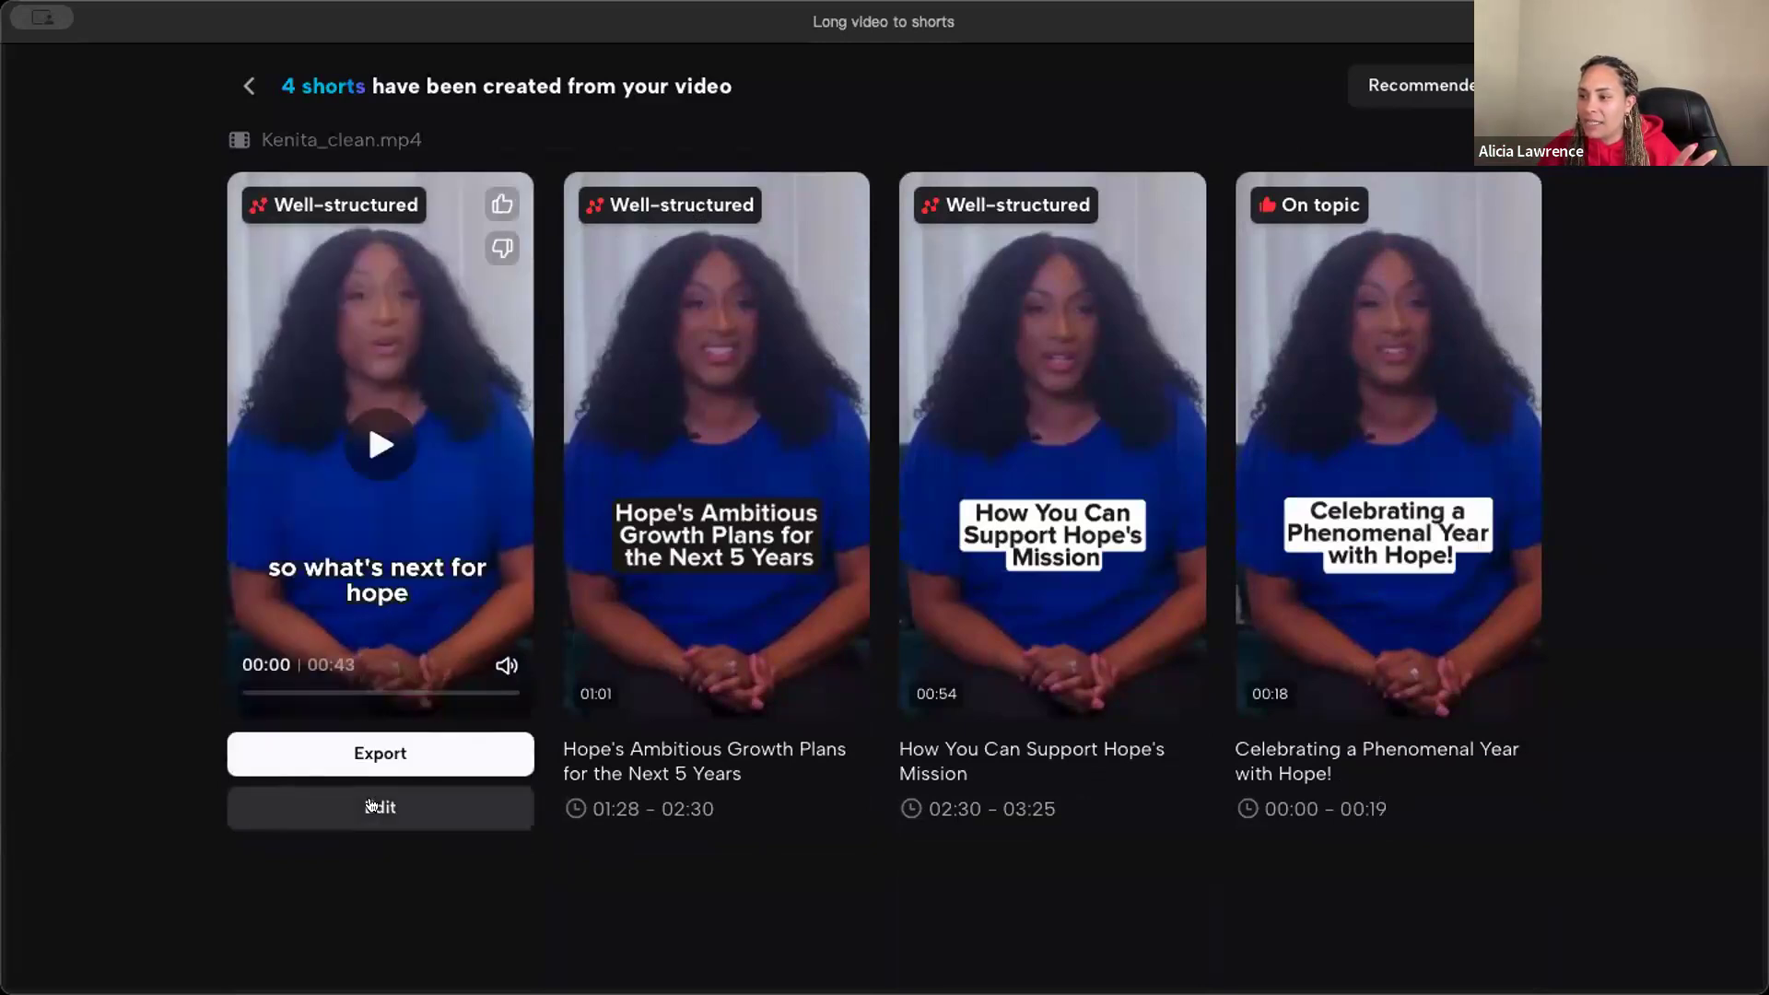
{"action": "left_click", "coordinate": [374, 807]}
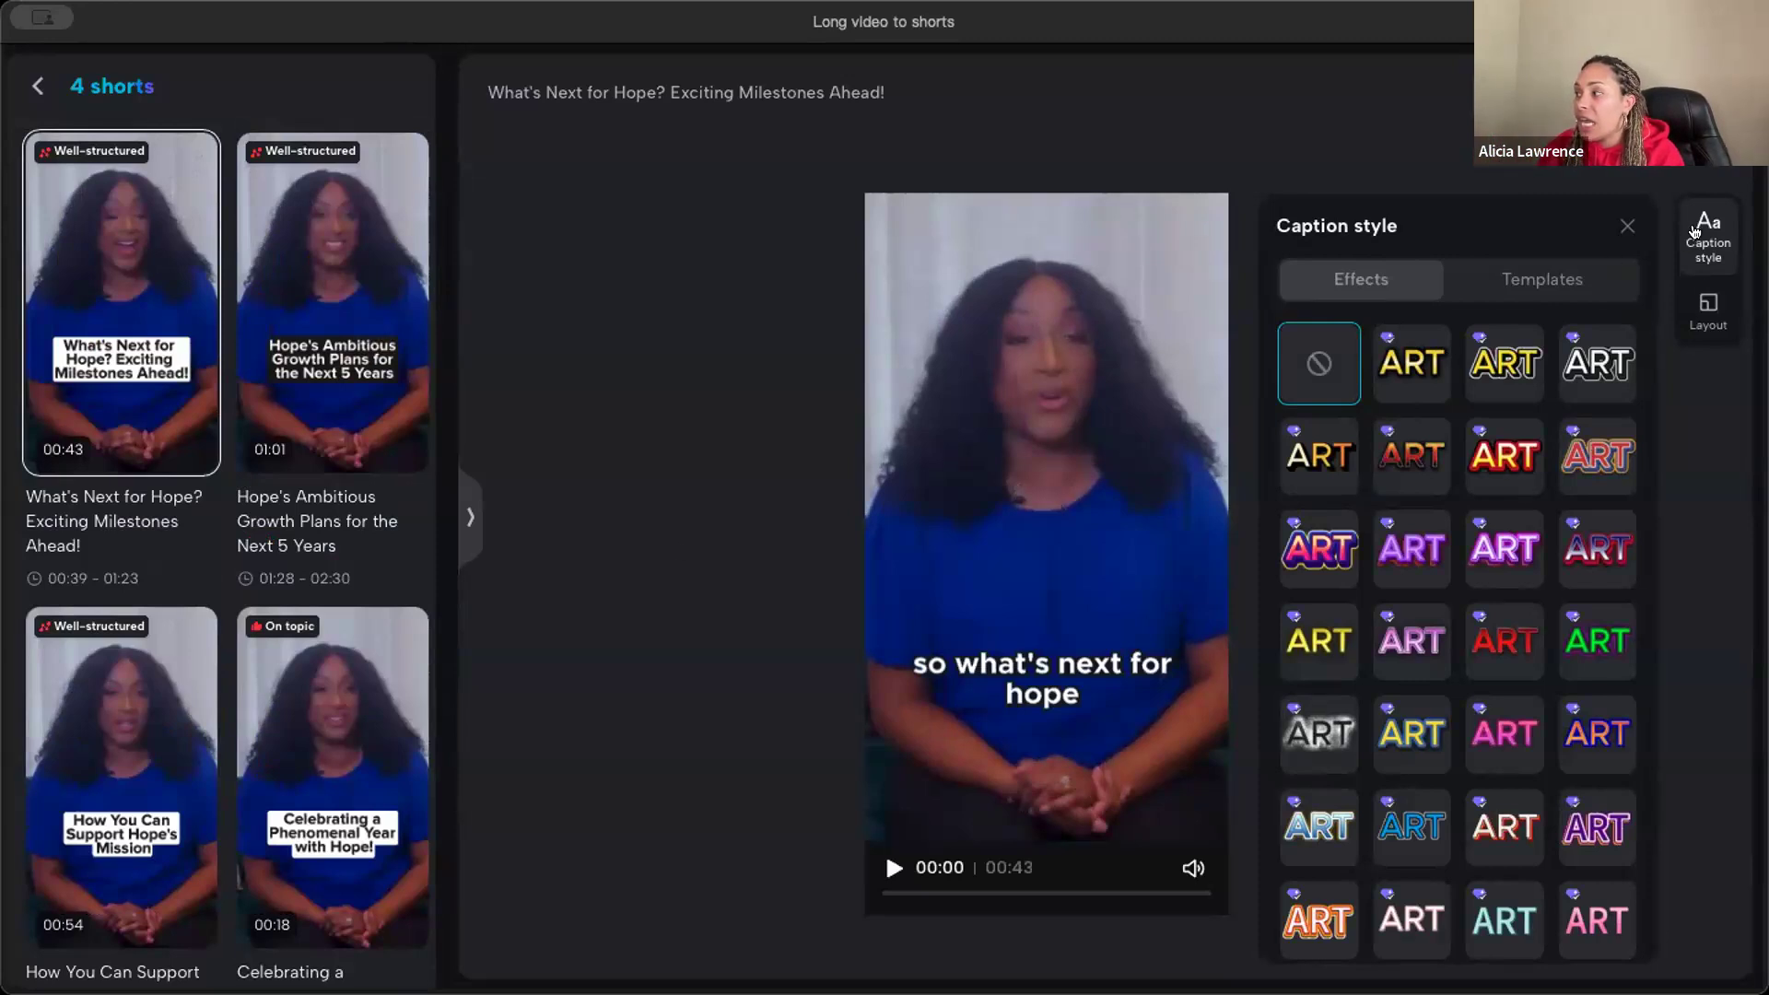
Compare the Fit and Fill layouts on the short, and leave it set to Fill.
{"action": "left_click", "coordinate": [1708, 310]}
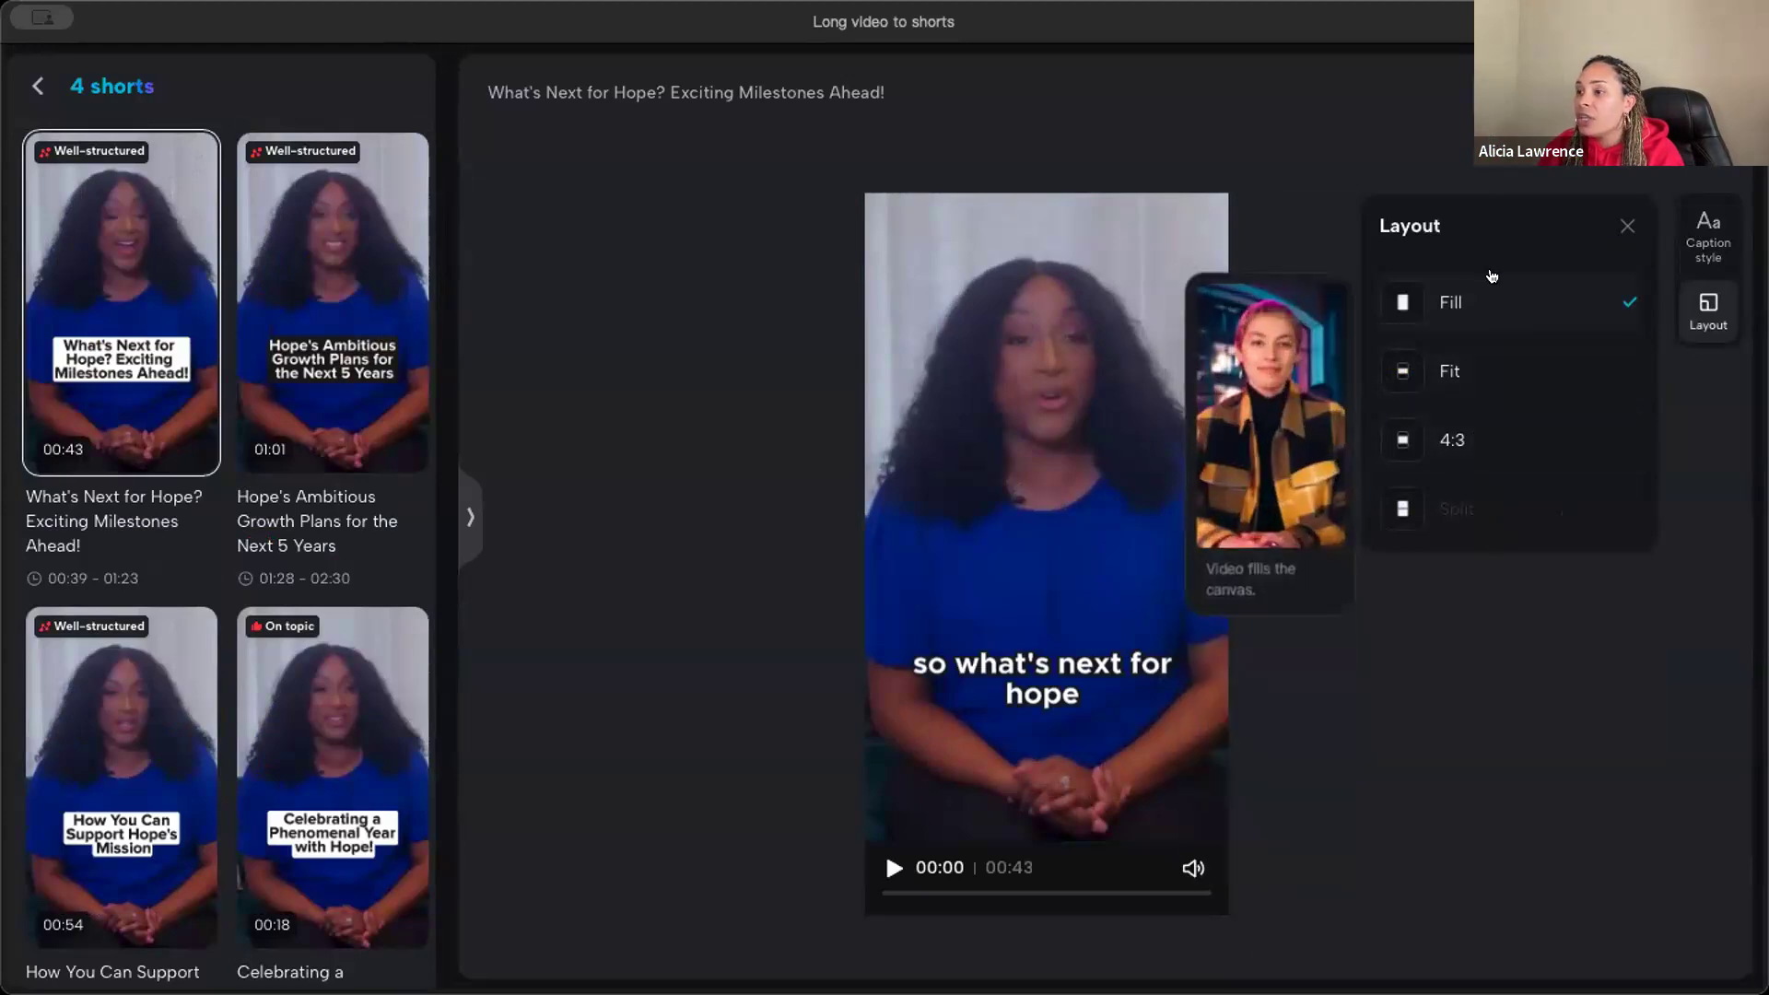
{"action": "left_click", "coordinate": [1449, 390]}
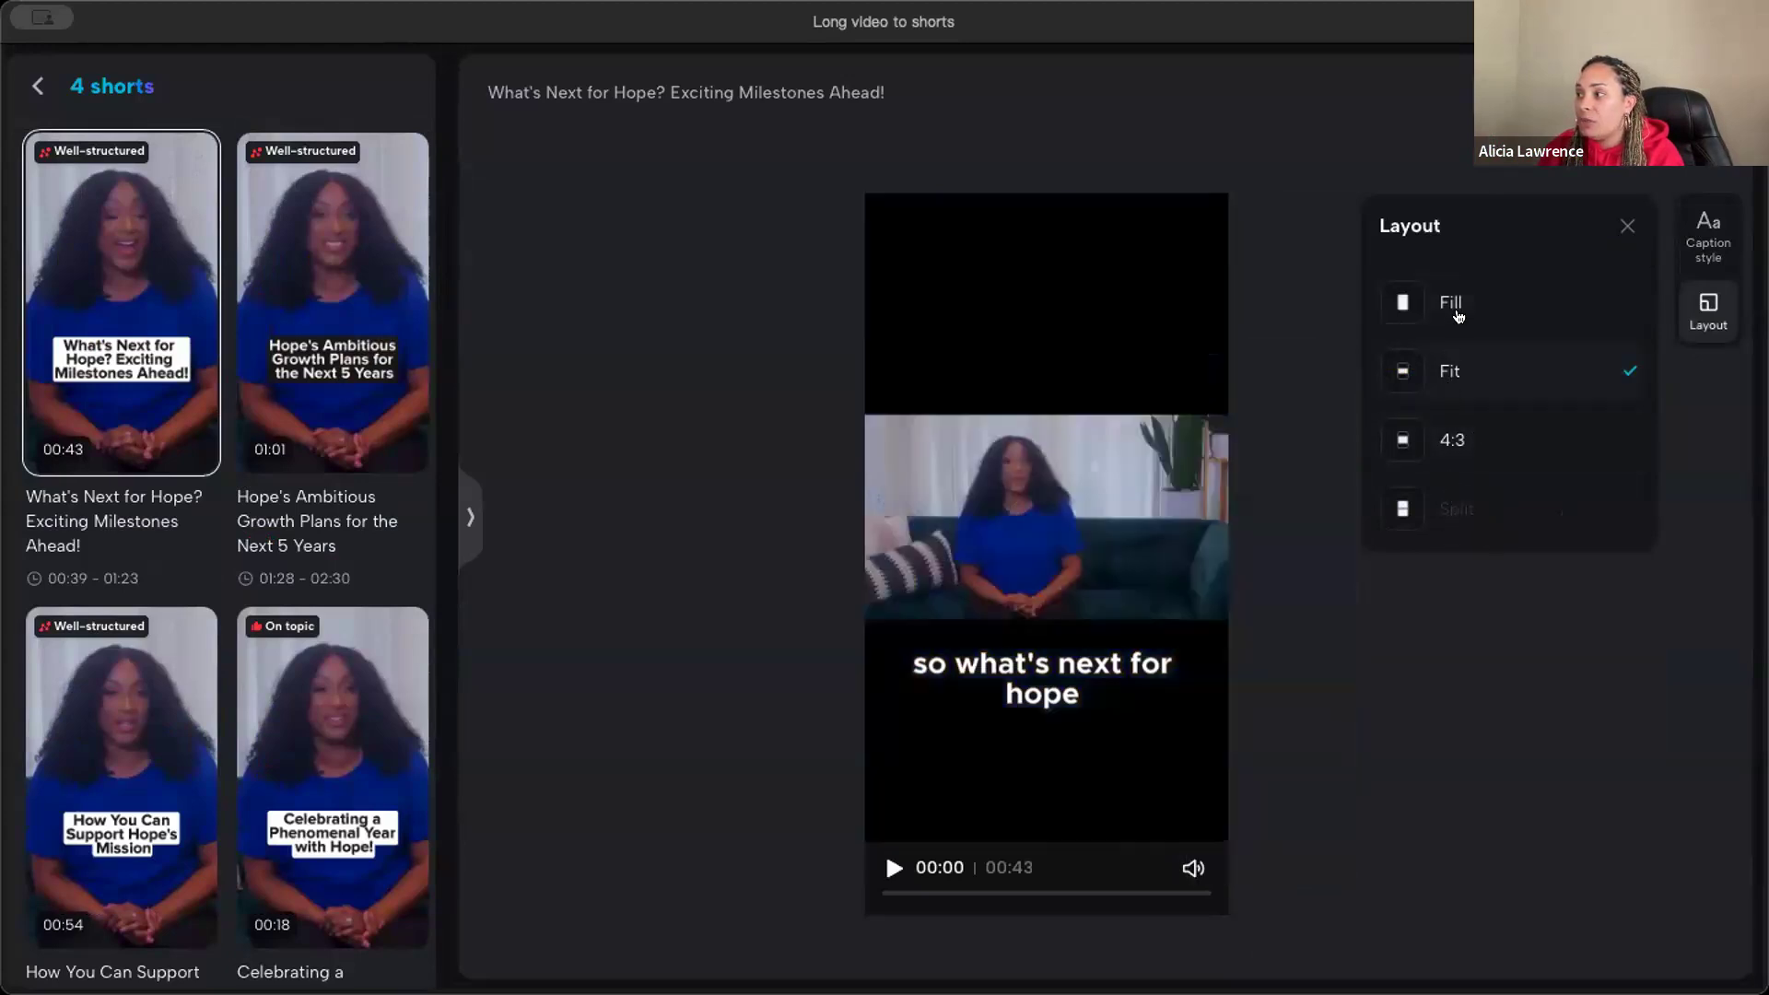
{"action": "left_click", "coordinate": [1453, 313]}
{"action": "left_click", "coordinate": [1449, 396]}
{"action": "left_click", "coordinate": [1438, 303]}
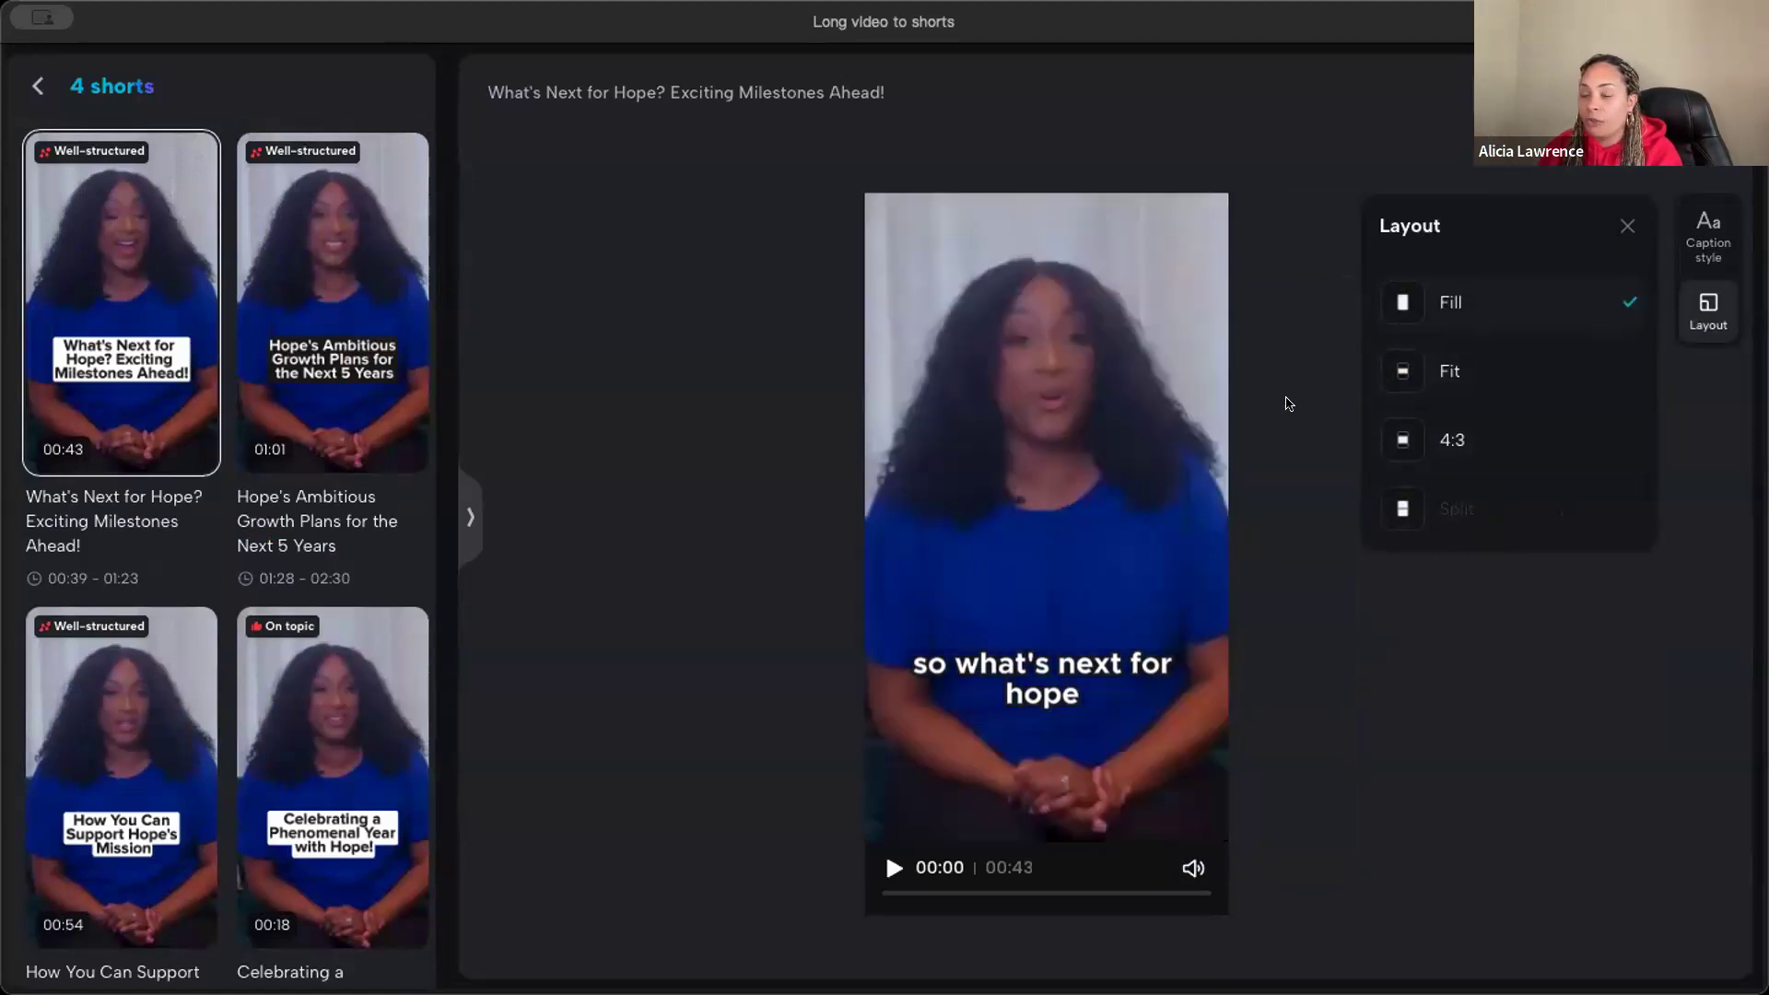
{"action": "mouse_move", "coordinate": [1398, 509]}
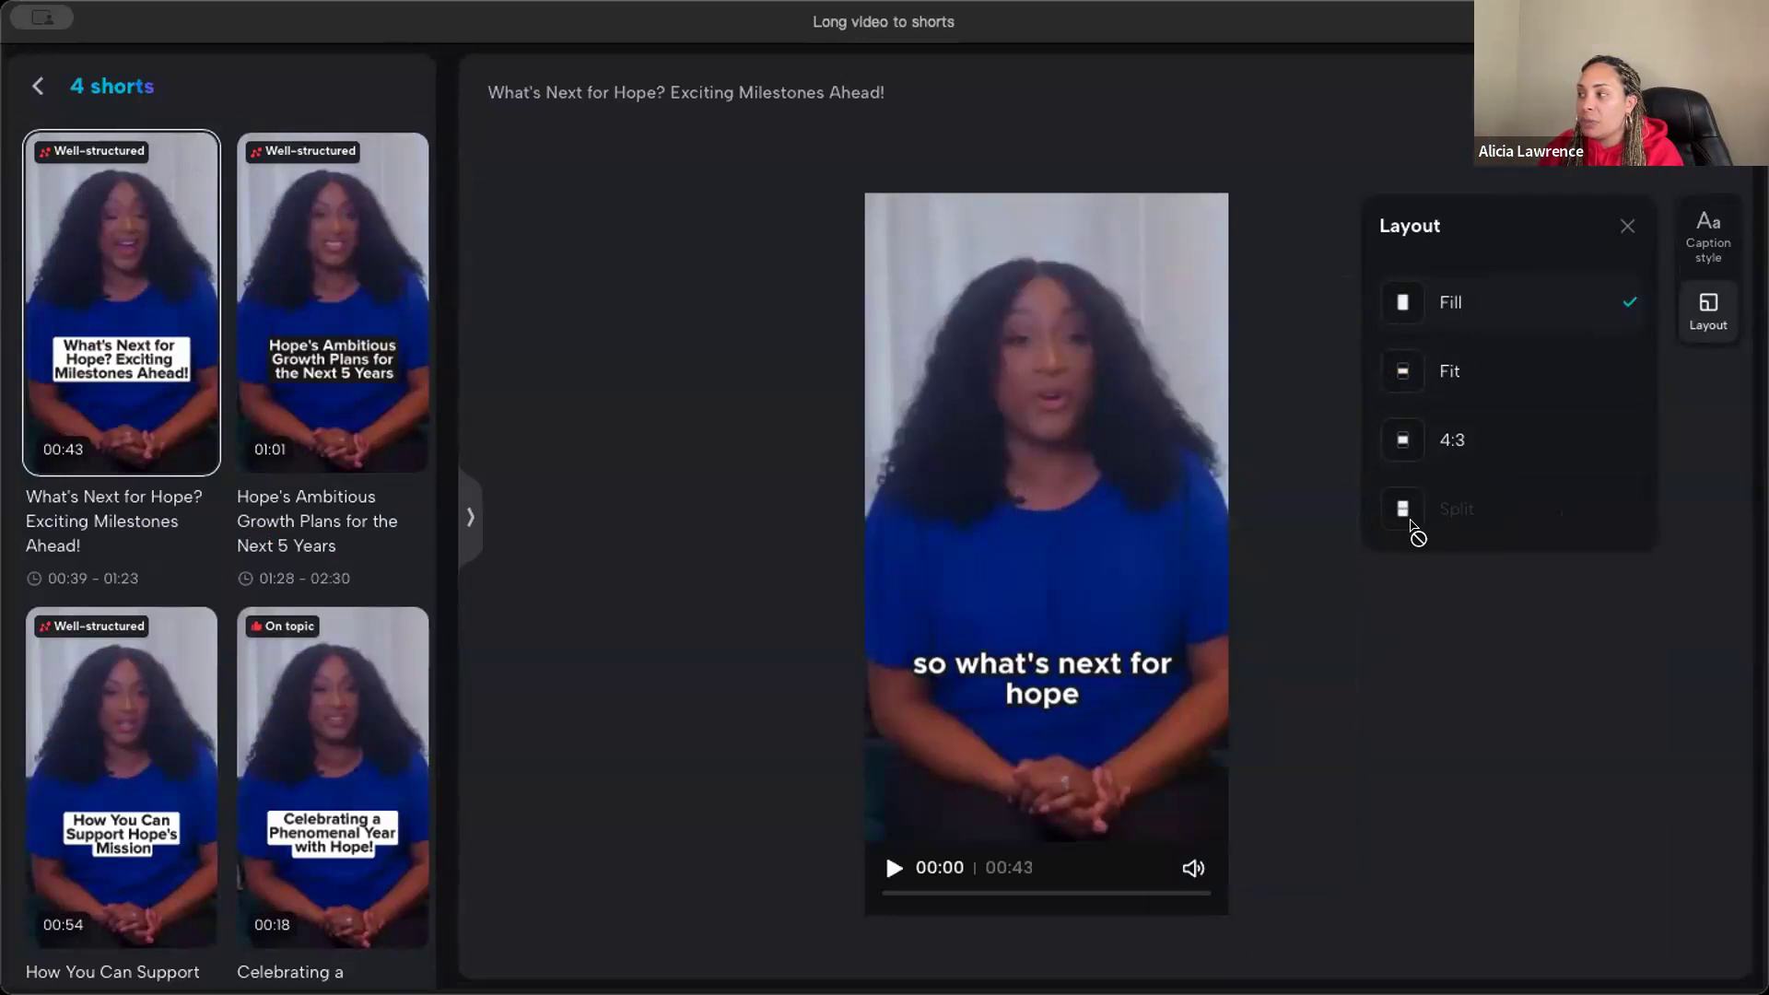
Show the caption style options and open the short in the full timeline editor.
{"action": "left_click", "coordinate": [1706, 237]}
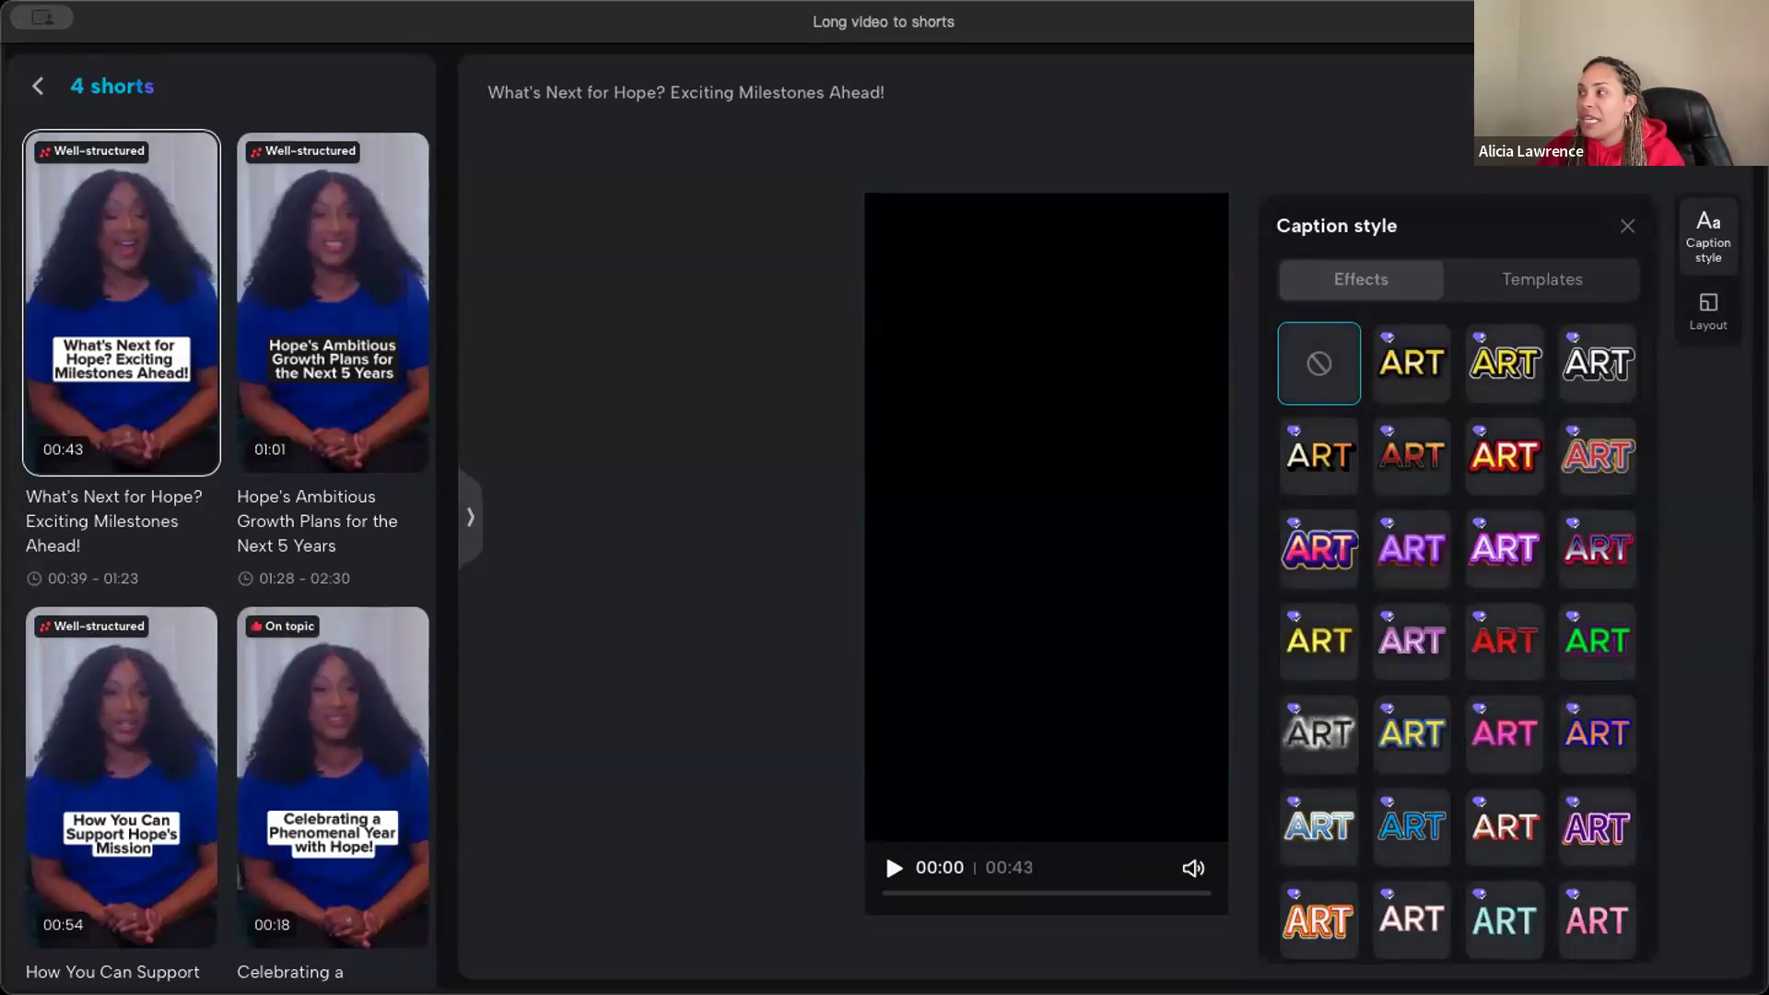
{"action": "left_click", "coordinate": [1479, 101]}
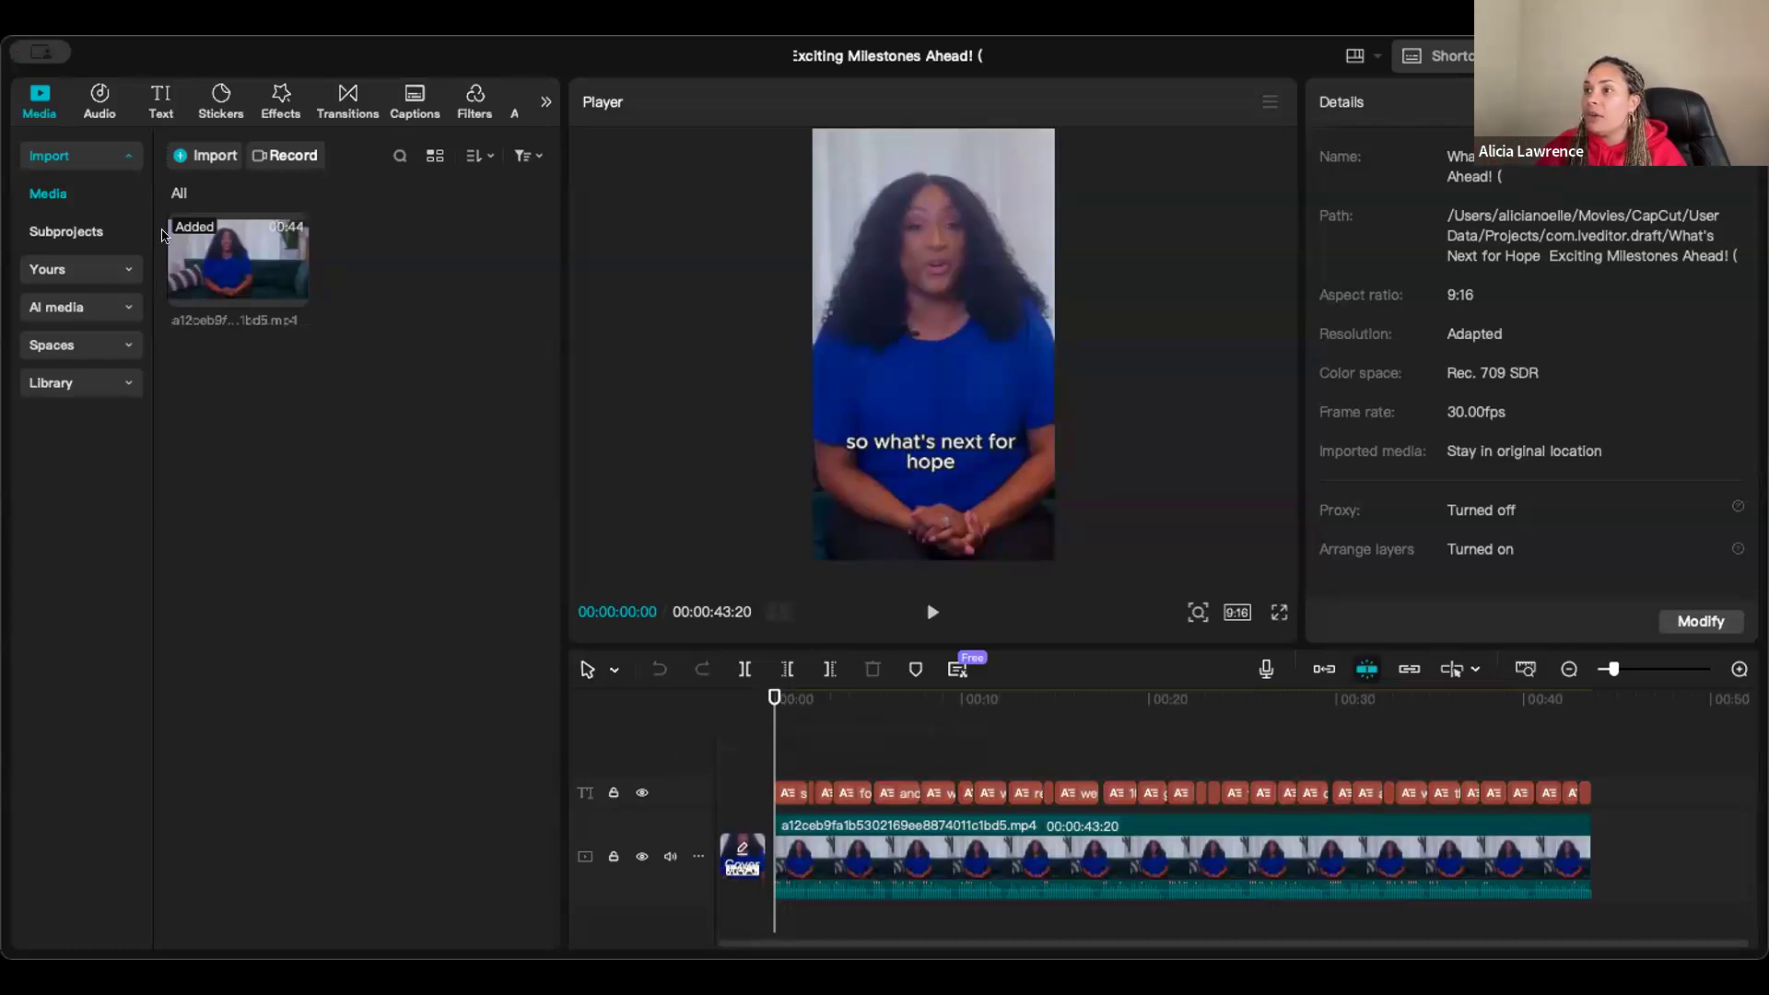
{"action": "left_click", "coordinate": [737, 869]}
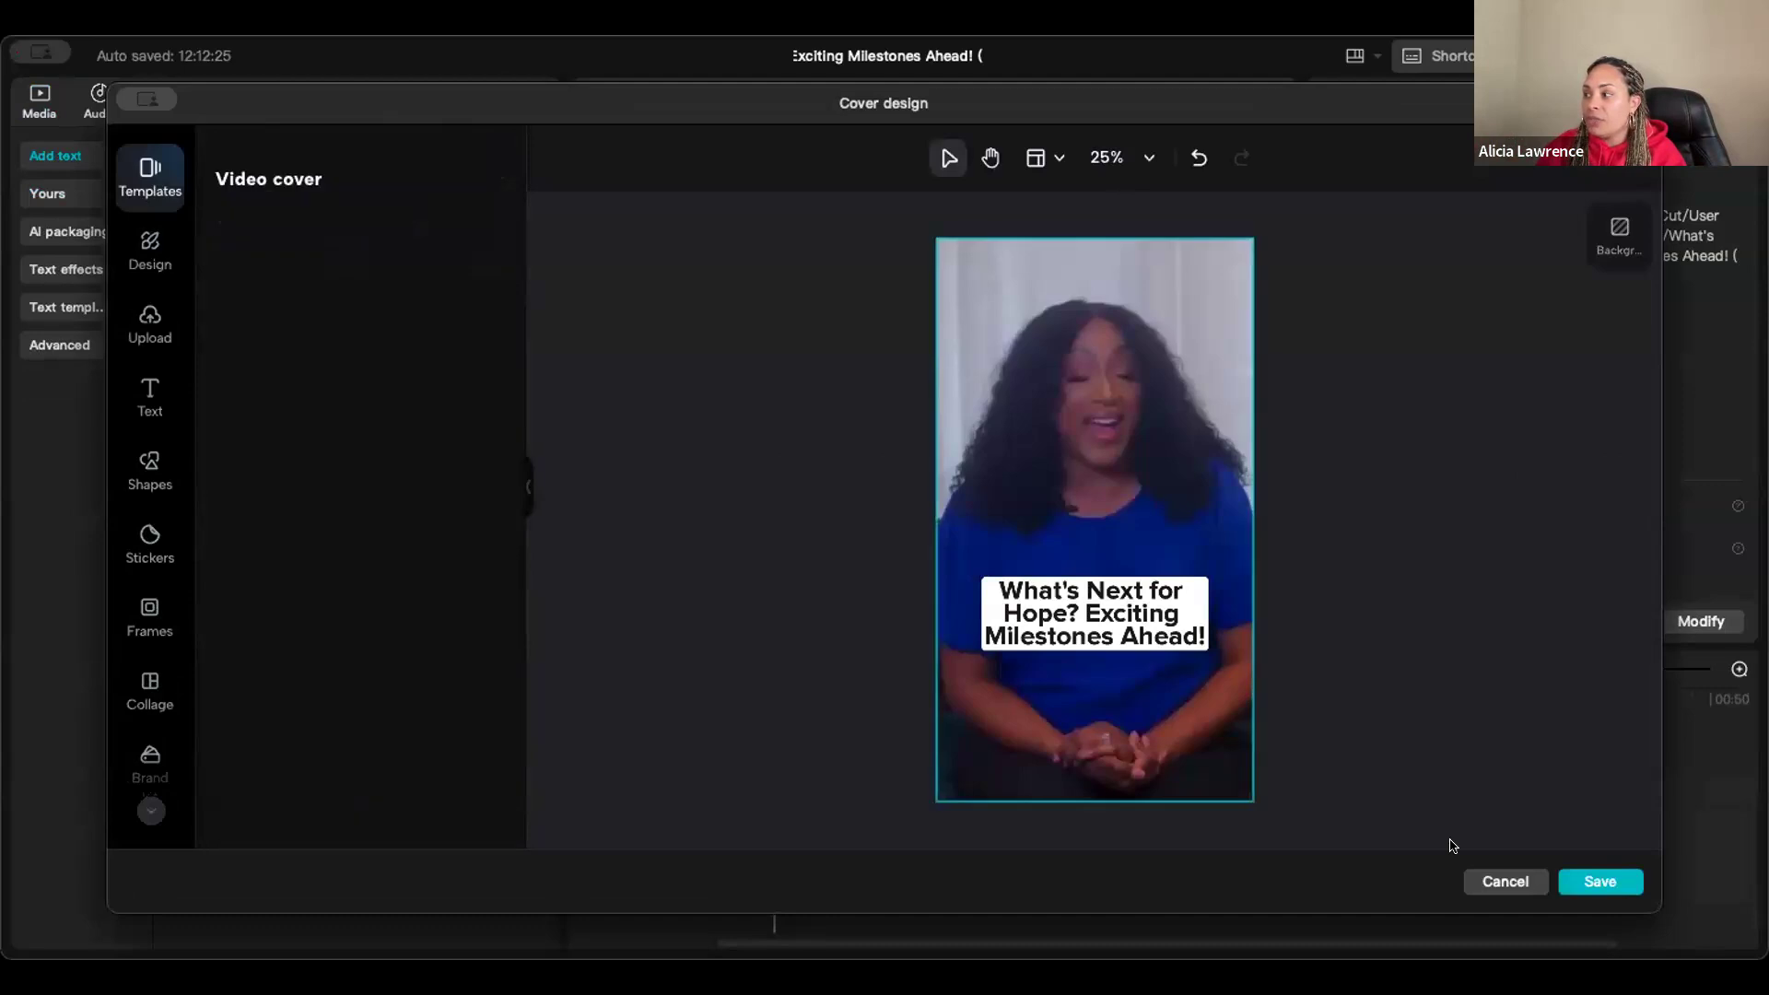
{"action": "left_click", "coordinate": [1506, 882]}
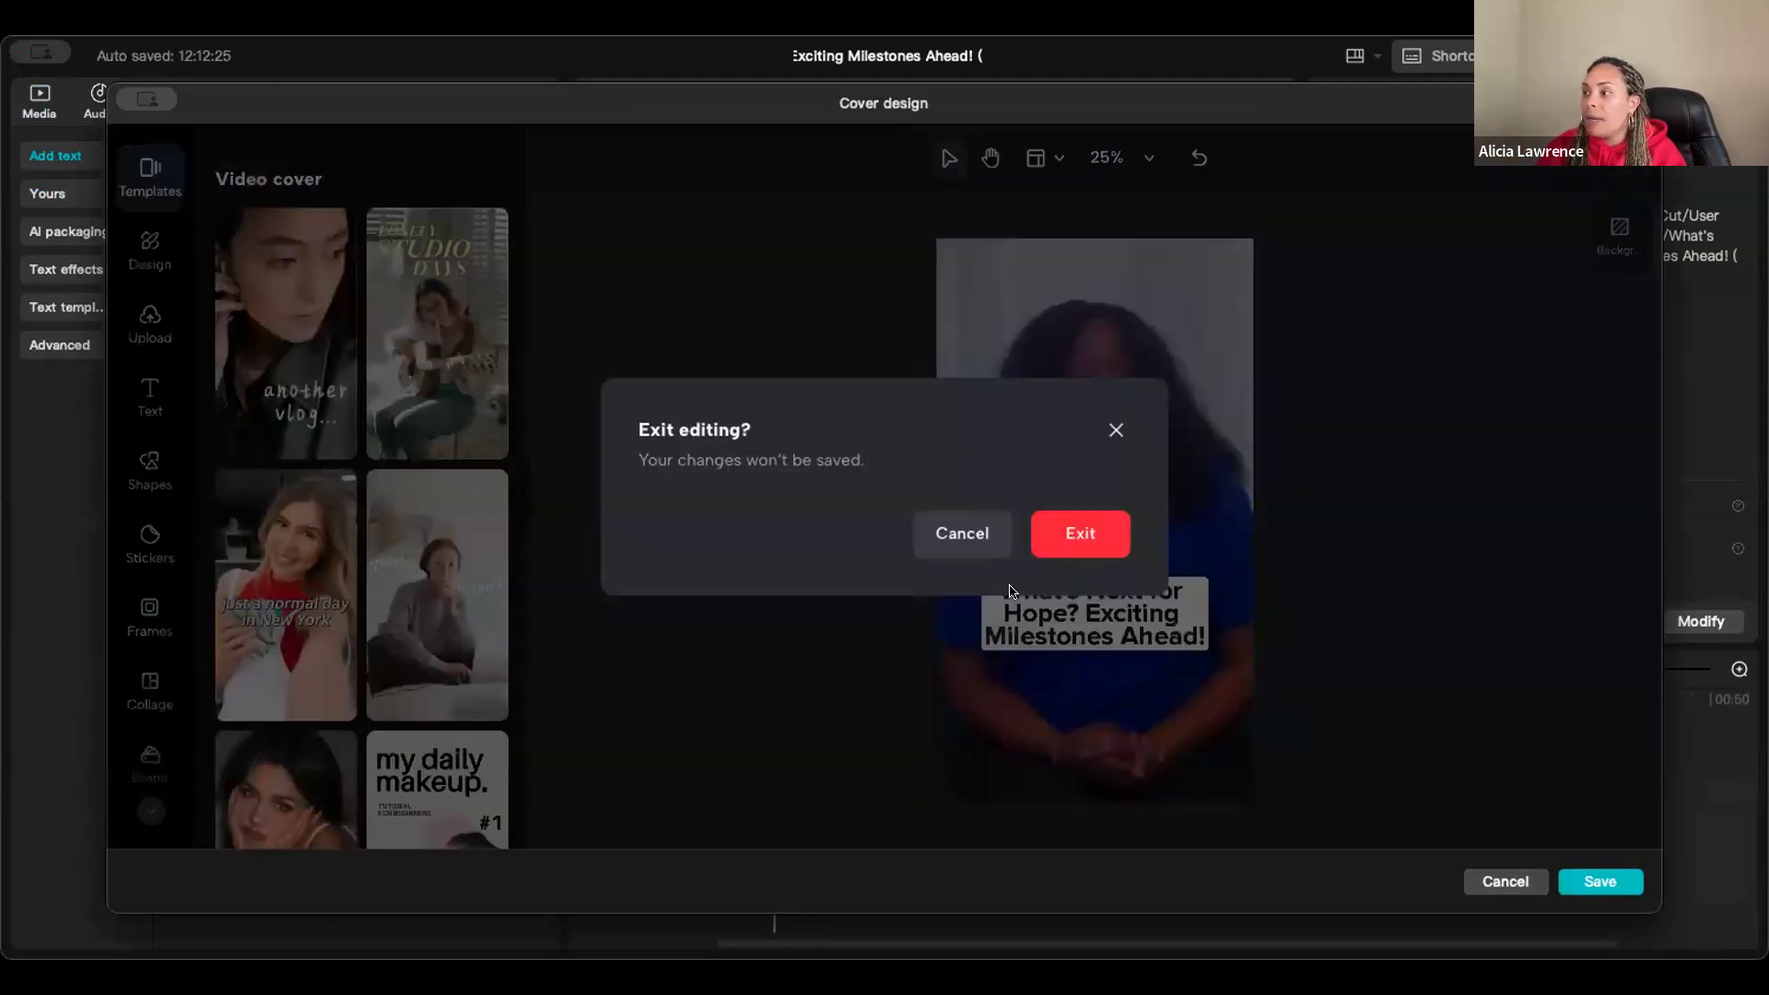
{"action": "left_click", "coordinate": [1074, 532]}
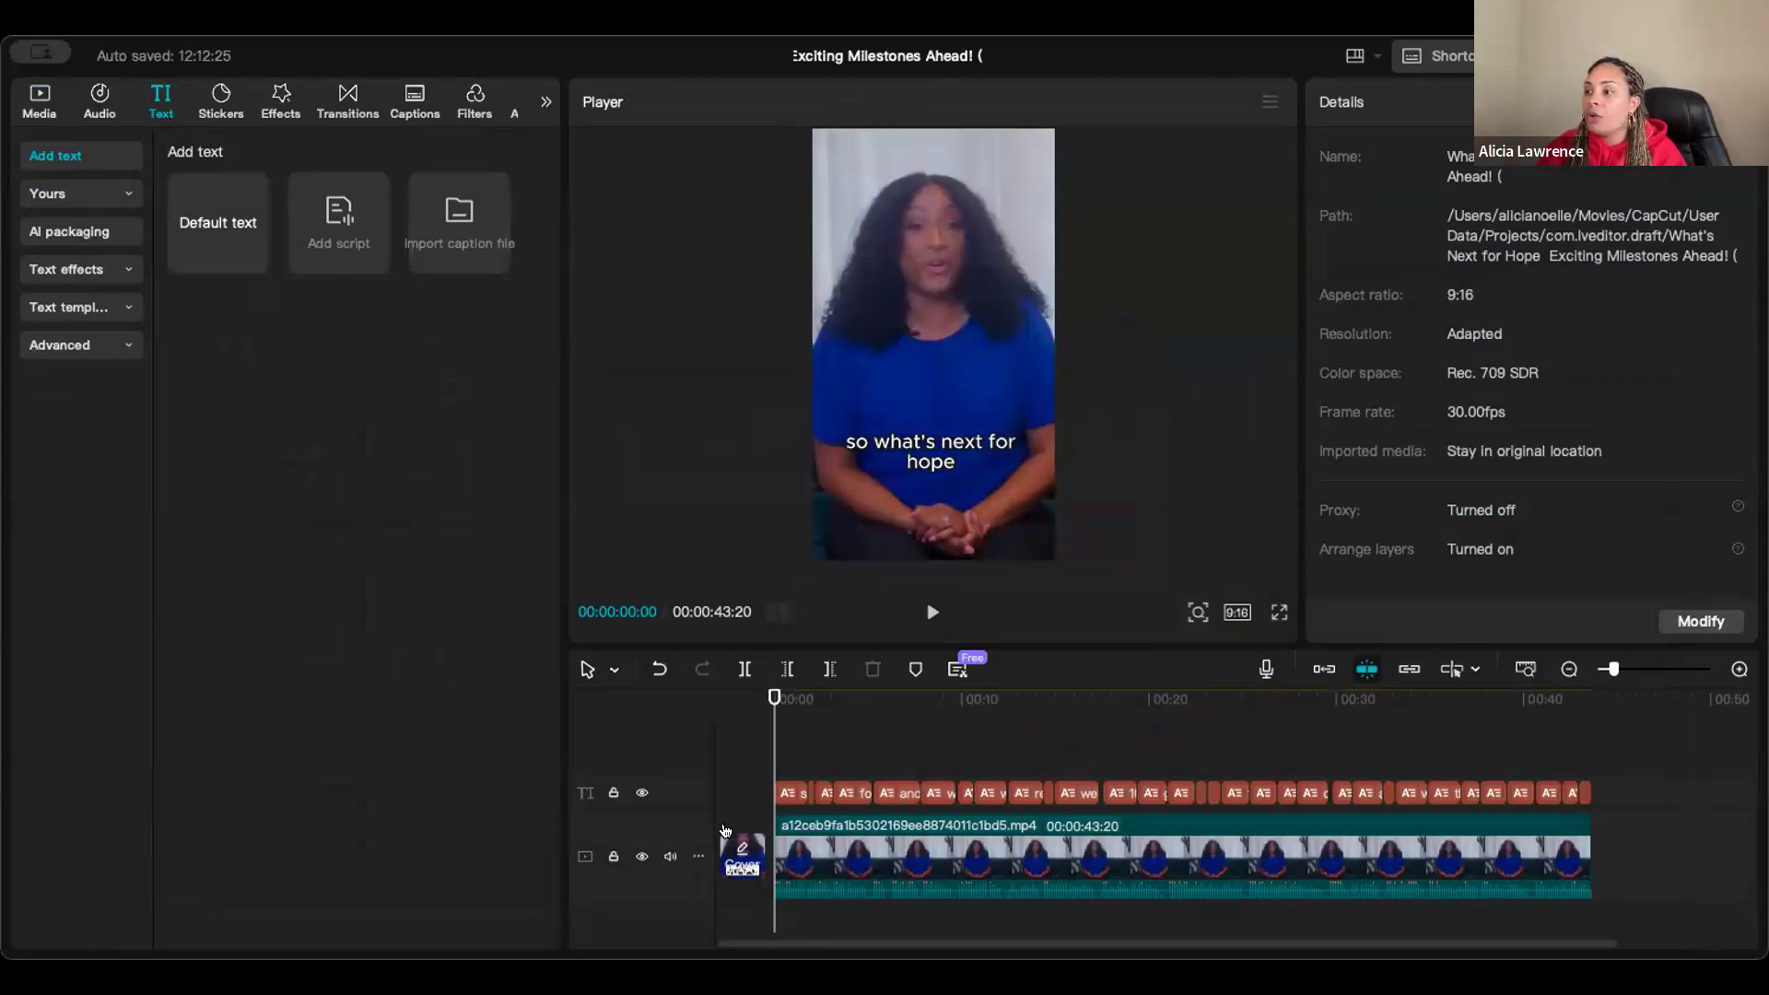
Preview the default text over the video and add it as a text clip at the start of the timeline.
{"action": "mouse_move", "coordinate": [725, 857]}
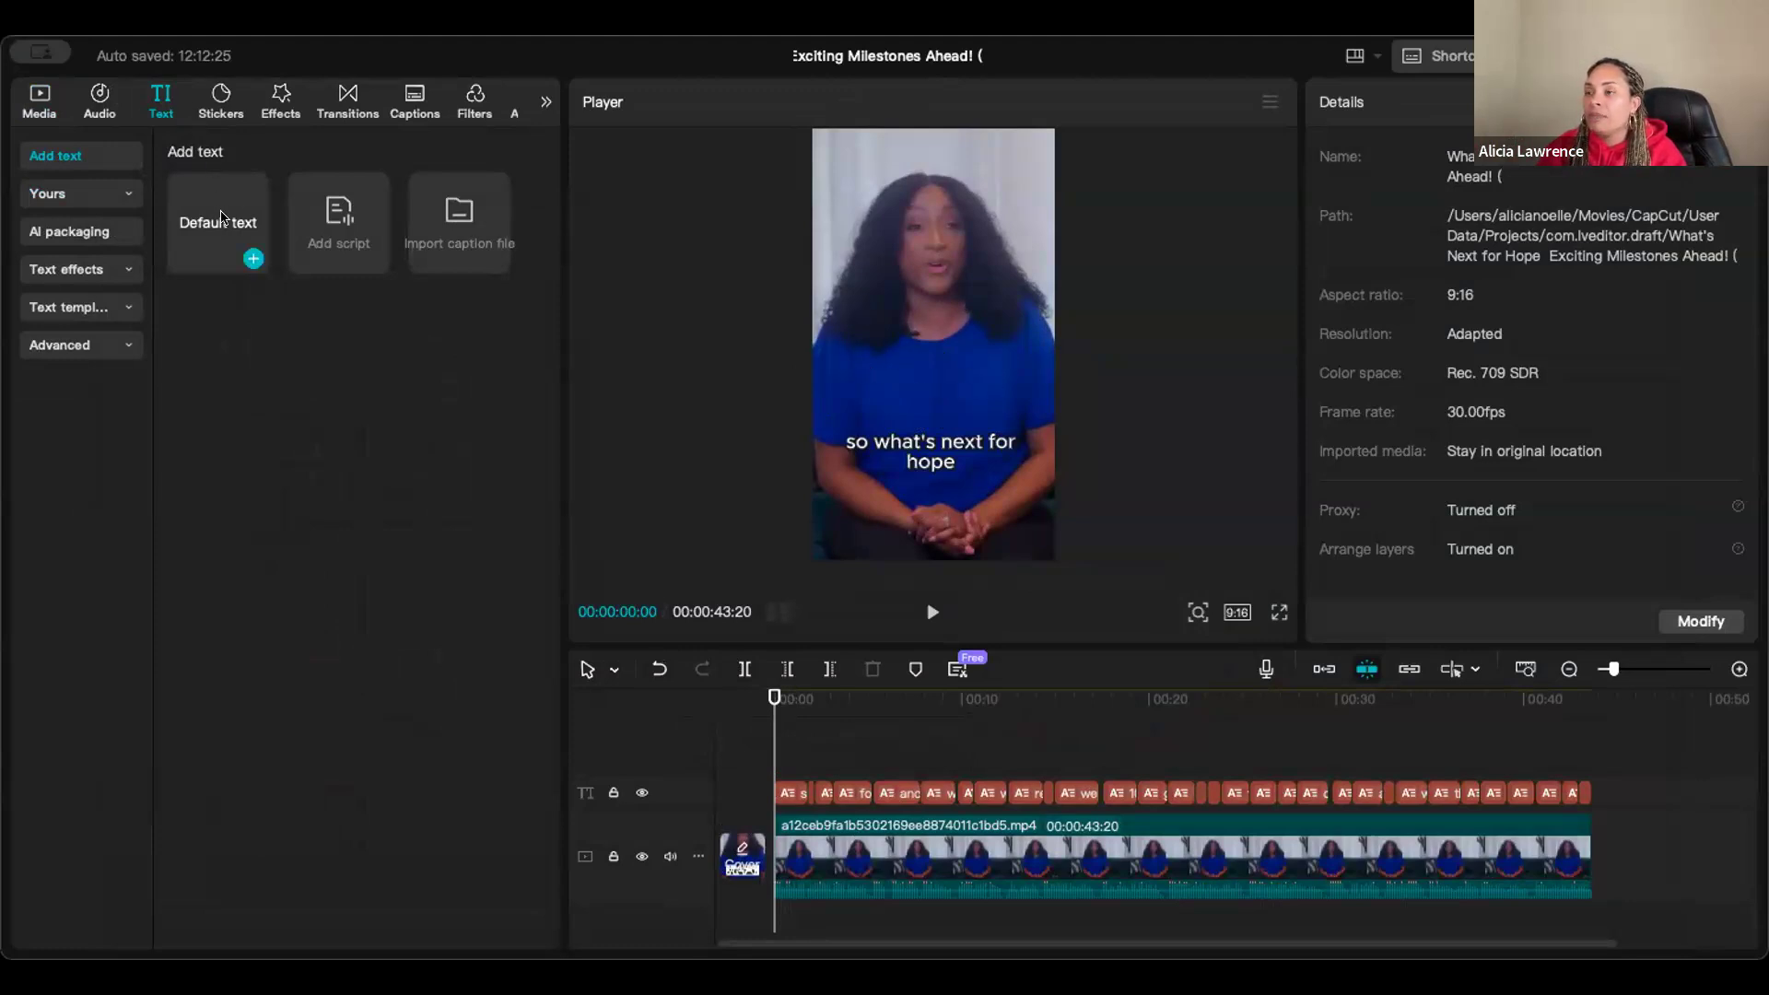
{"action": "left_click", "coordinate": [212, 221]}
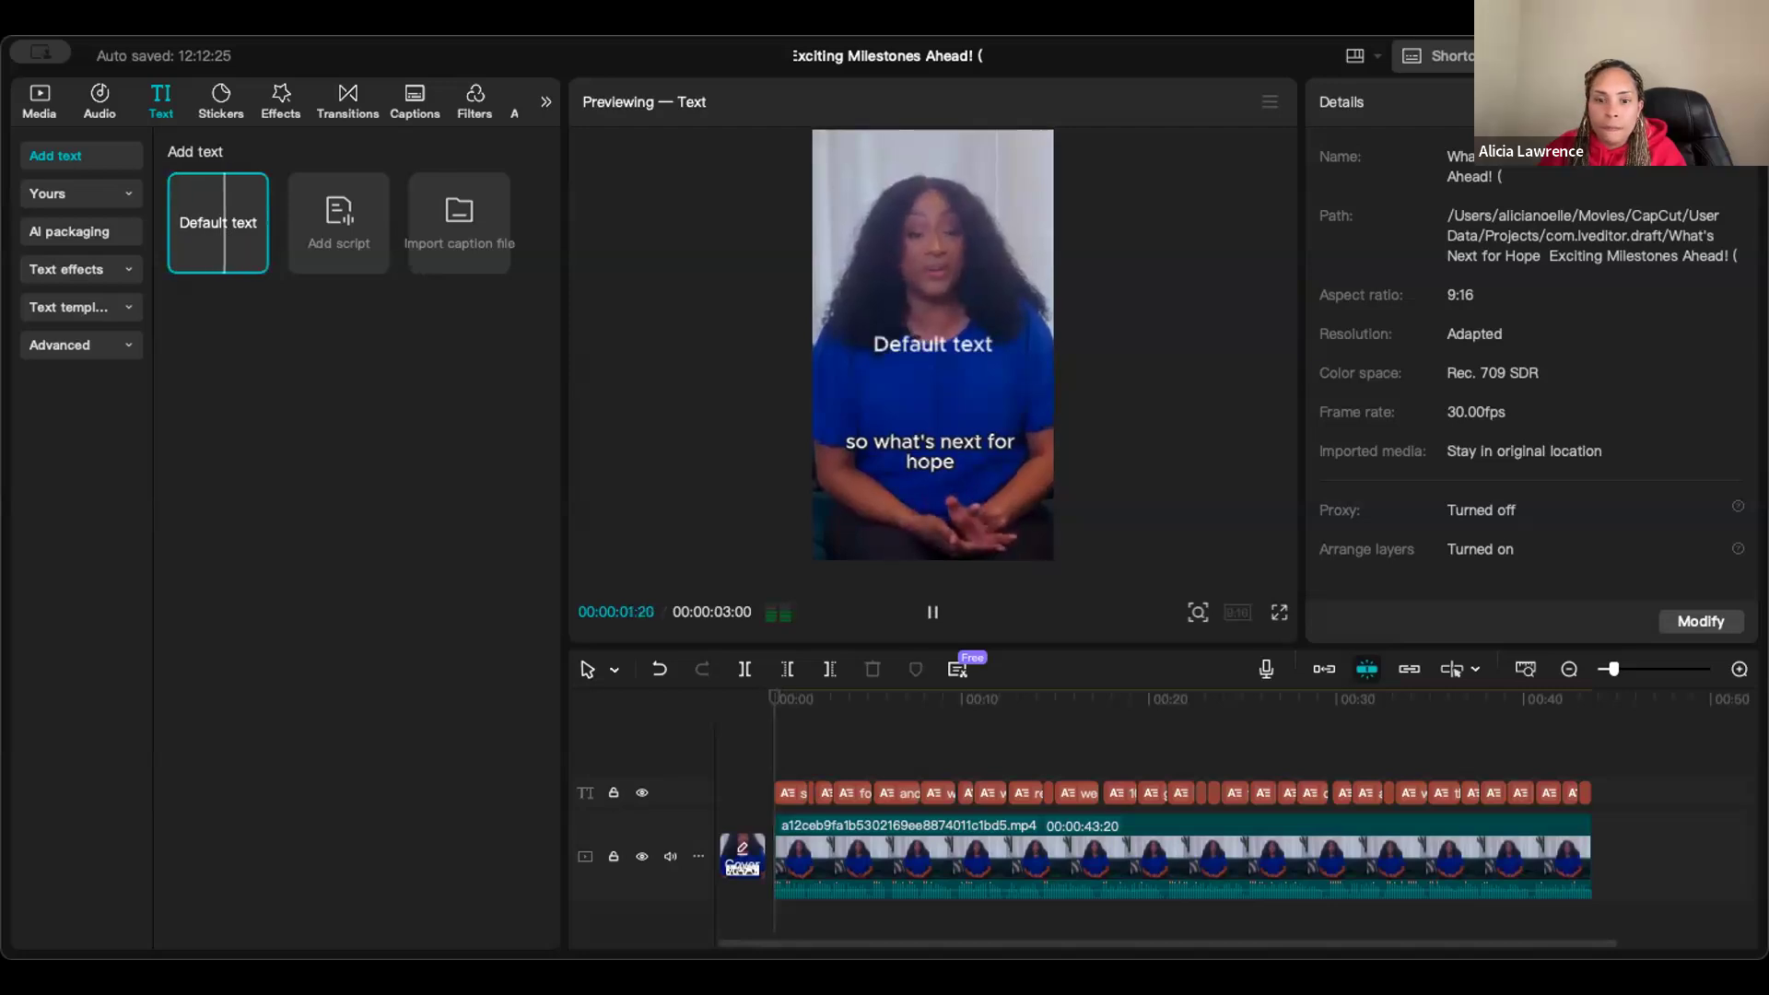
{"action": "left_click", "coordinate": [930, 613]}
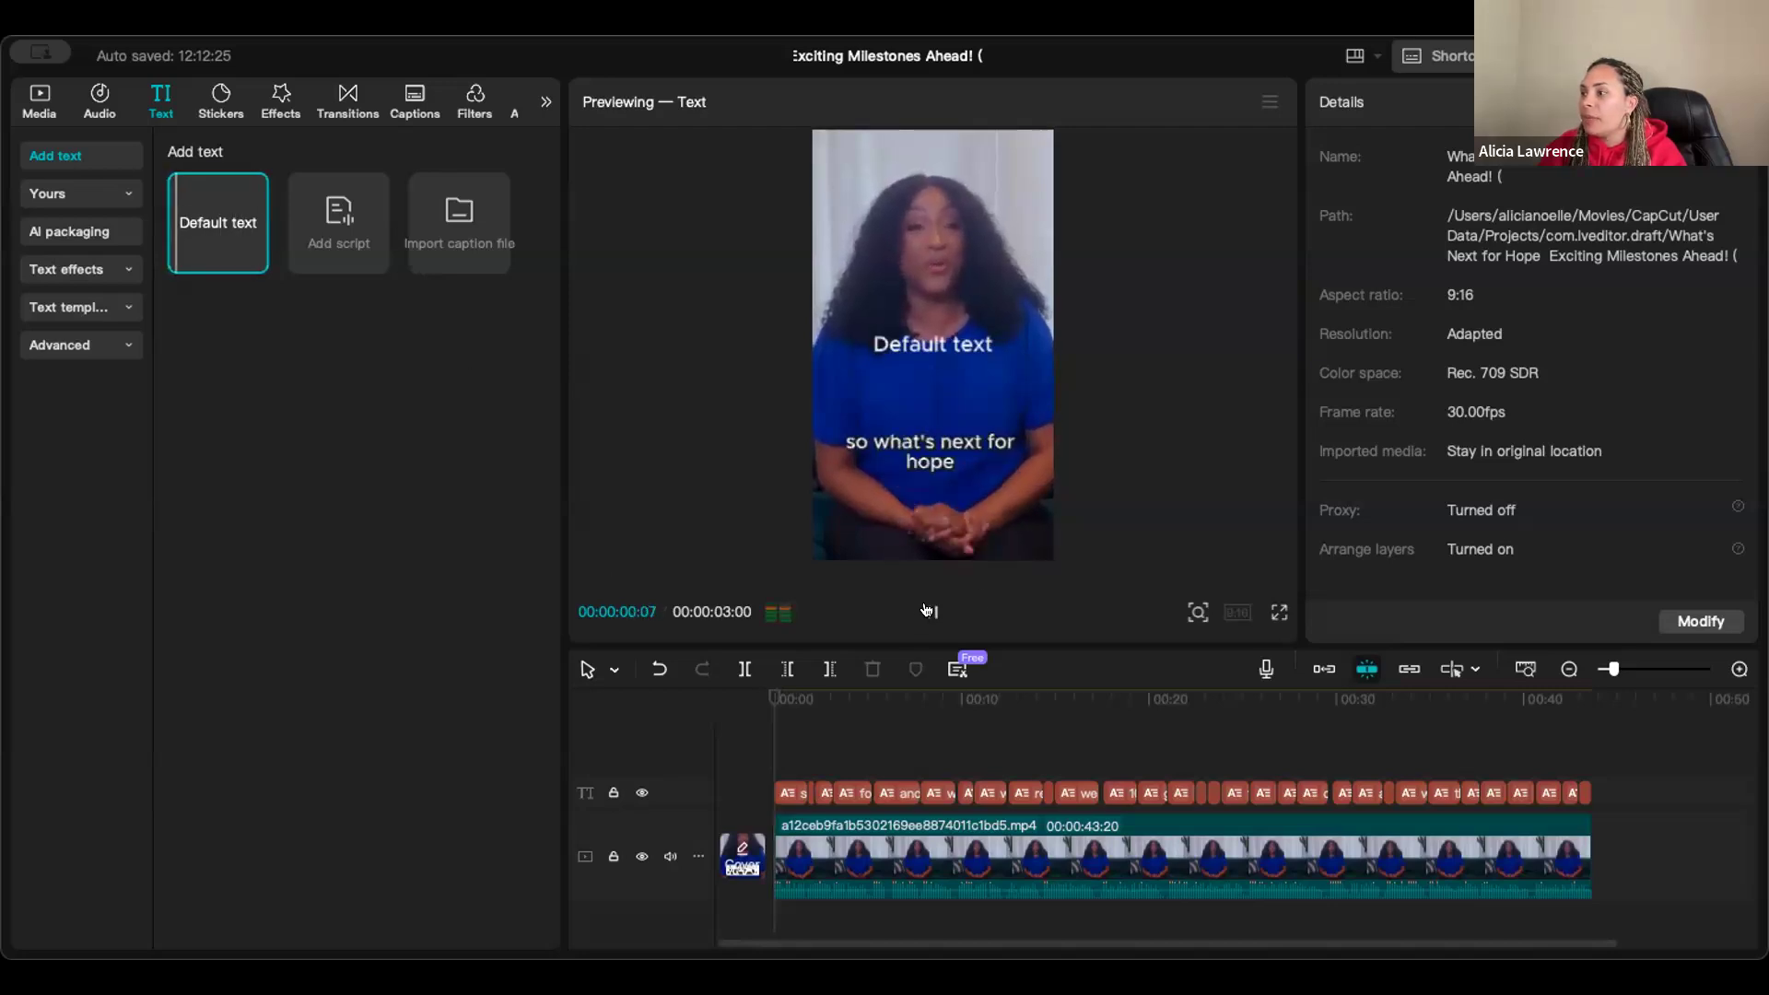
{"action": "left_click", "coordinate": [931, 613]}
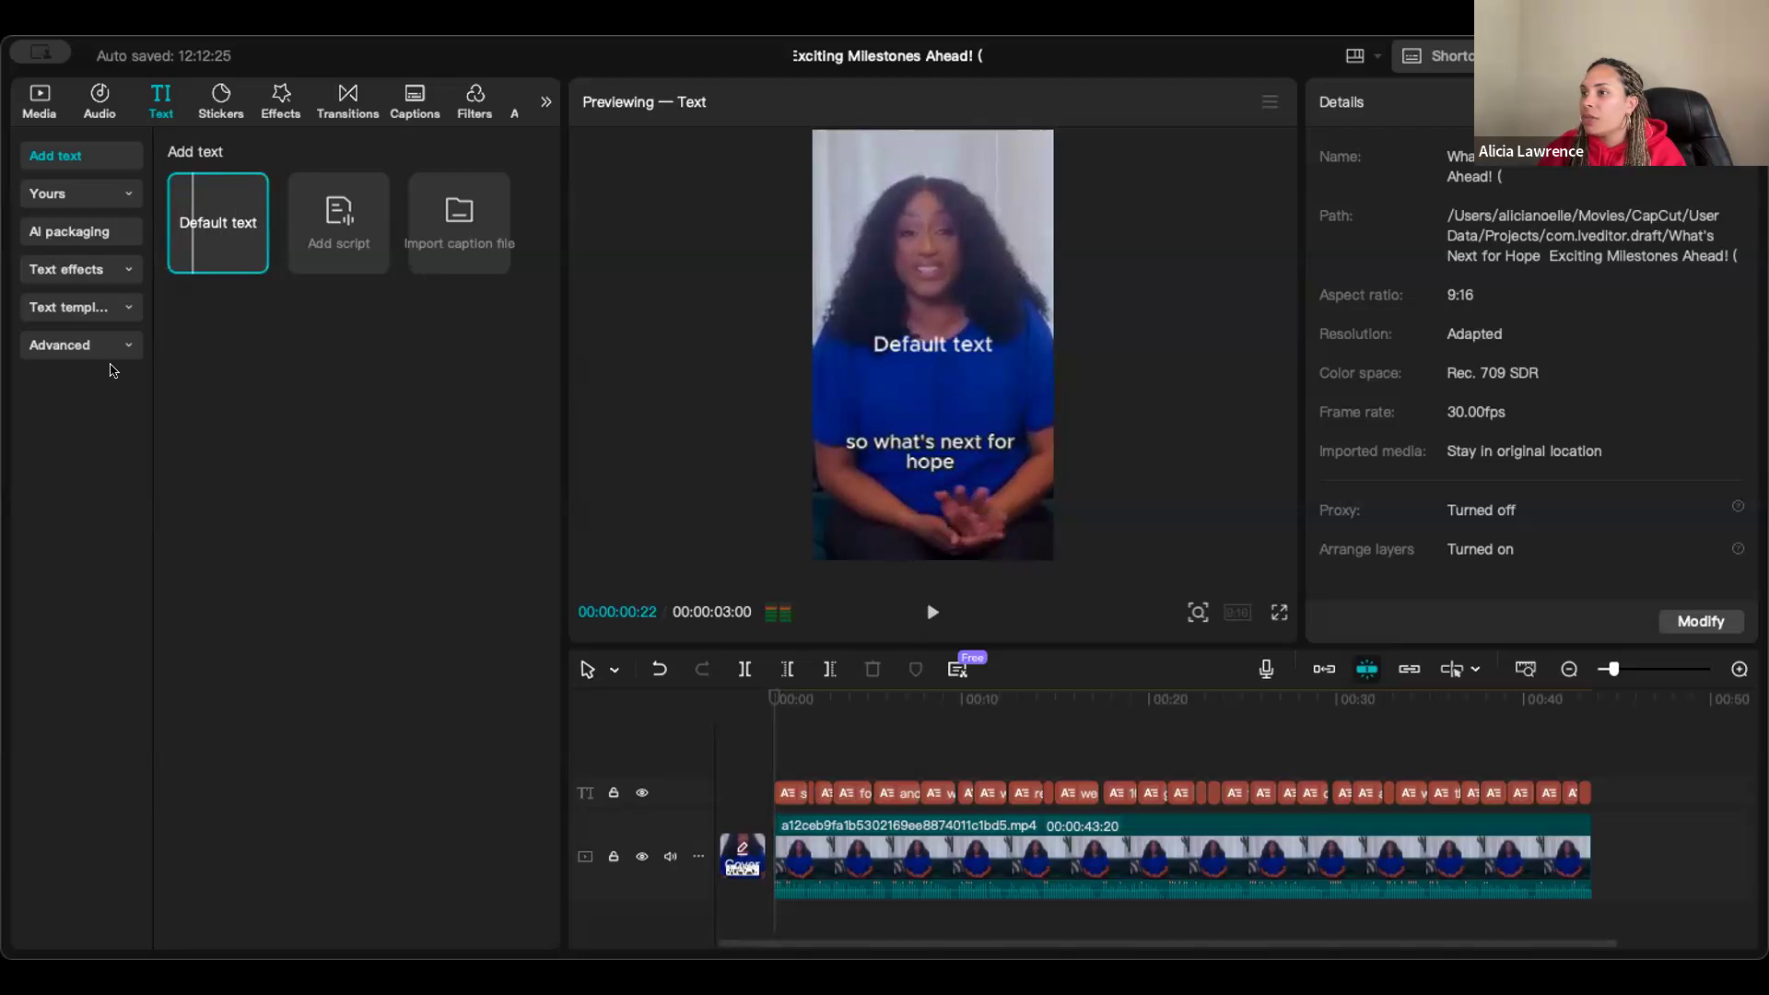
{"action": "left_click", "coordinate": [252, 260]}
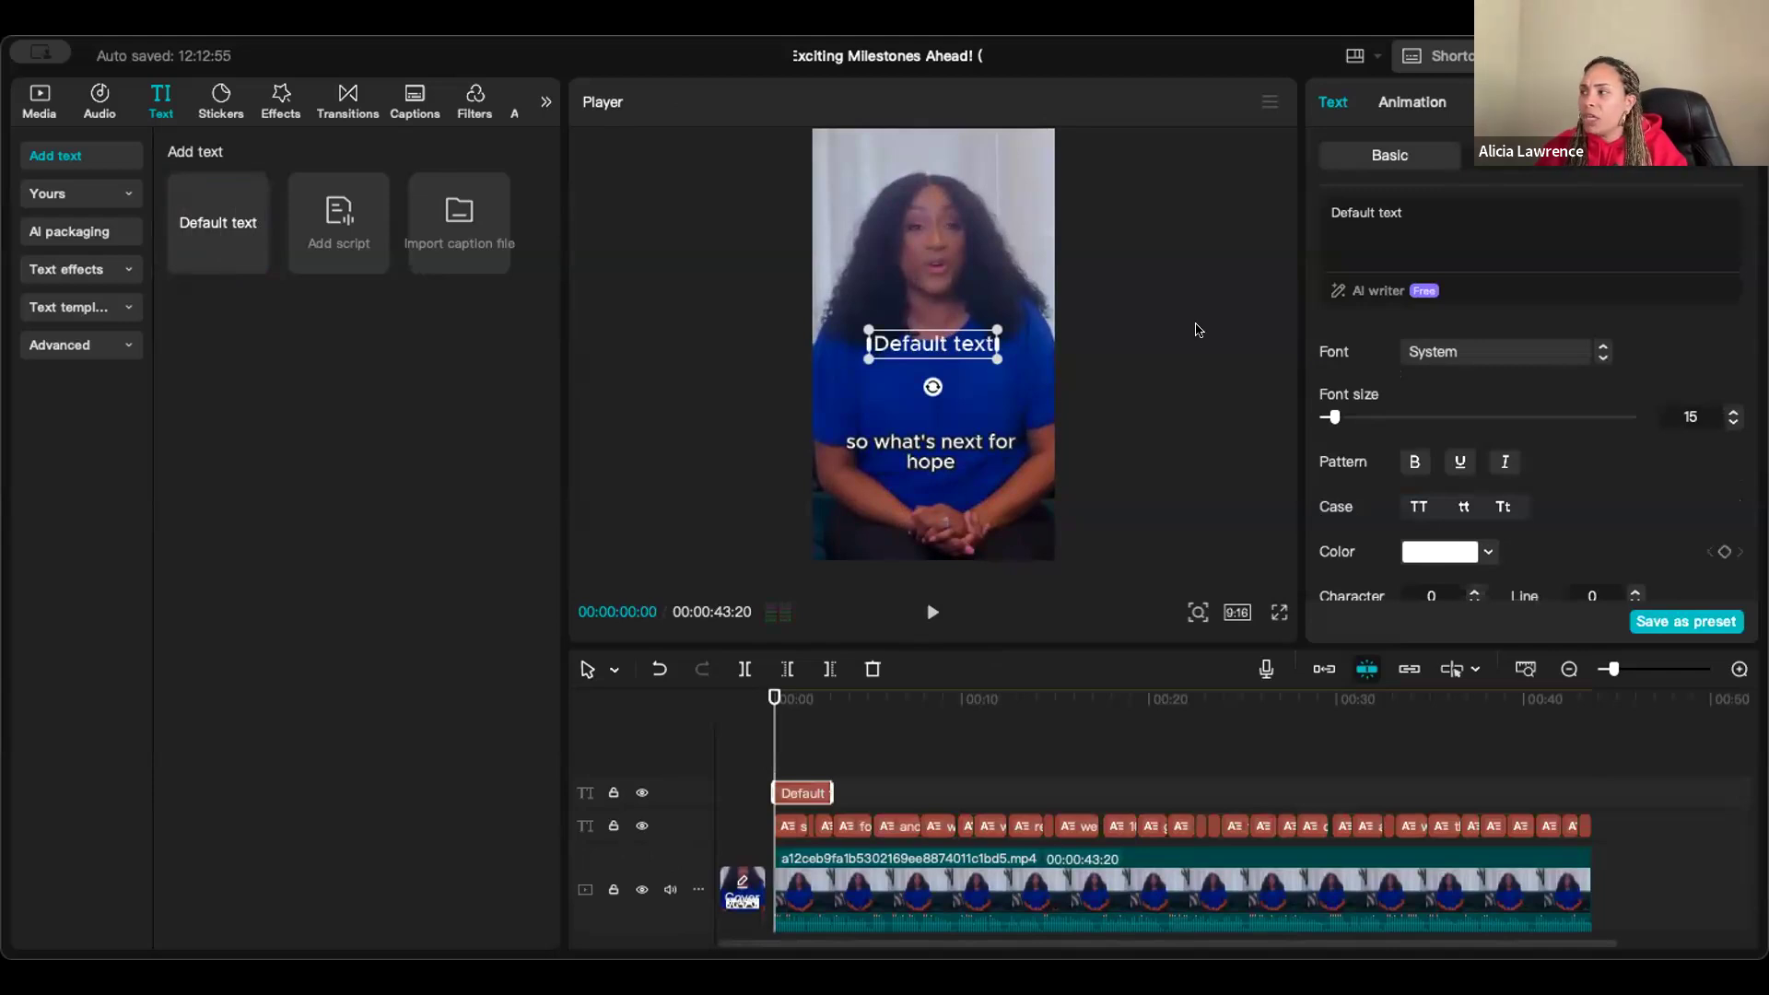
Set the new text clip's font to ZY Ingenious.
{"action": "left_click_drag", "start_coordinate": [1406, 214], "coordinate": [1272, 221]}
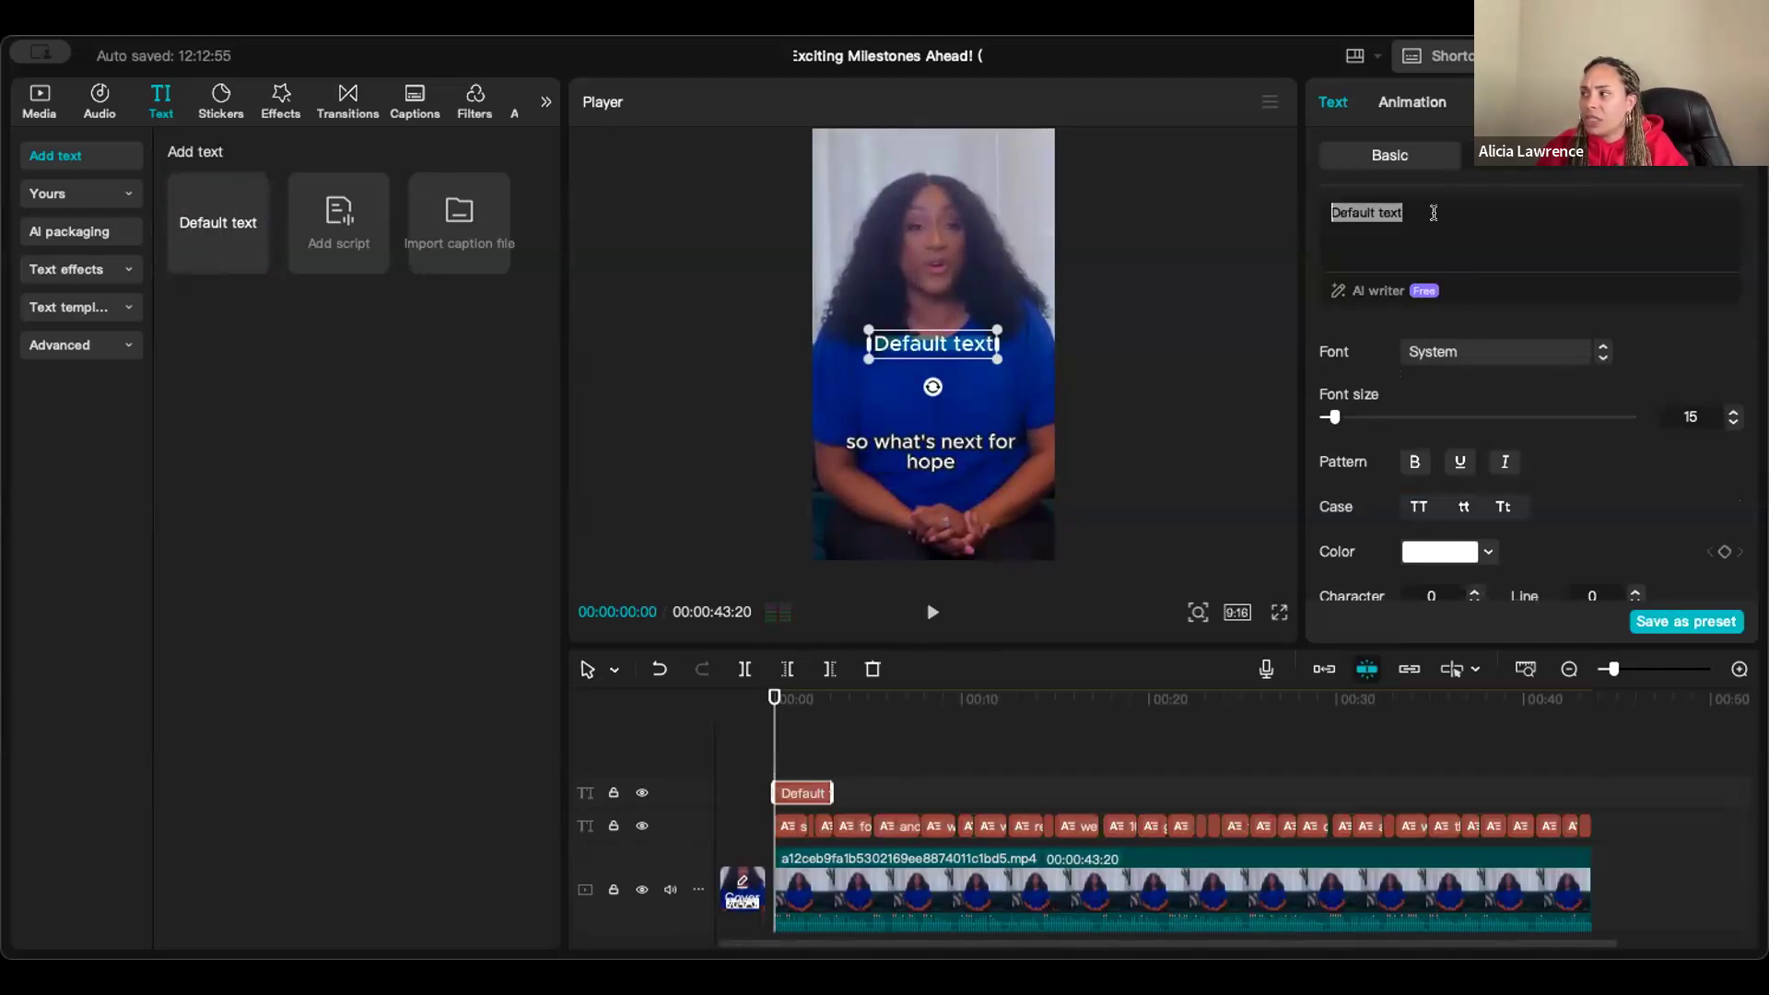
{"action": "left_click", "coordinate": [1484, 355]}
{"action": "left_click", "coordinate": [1501, 496]}
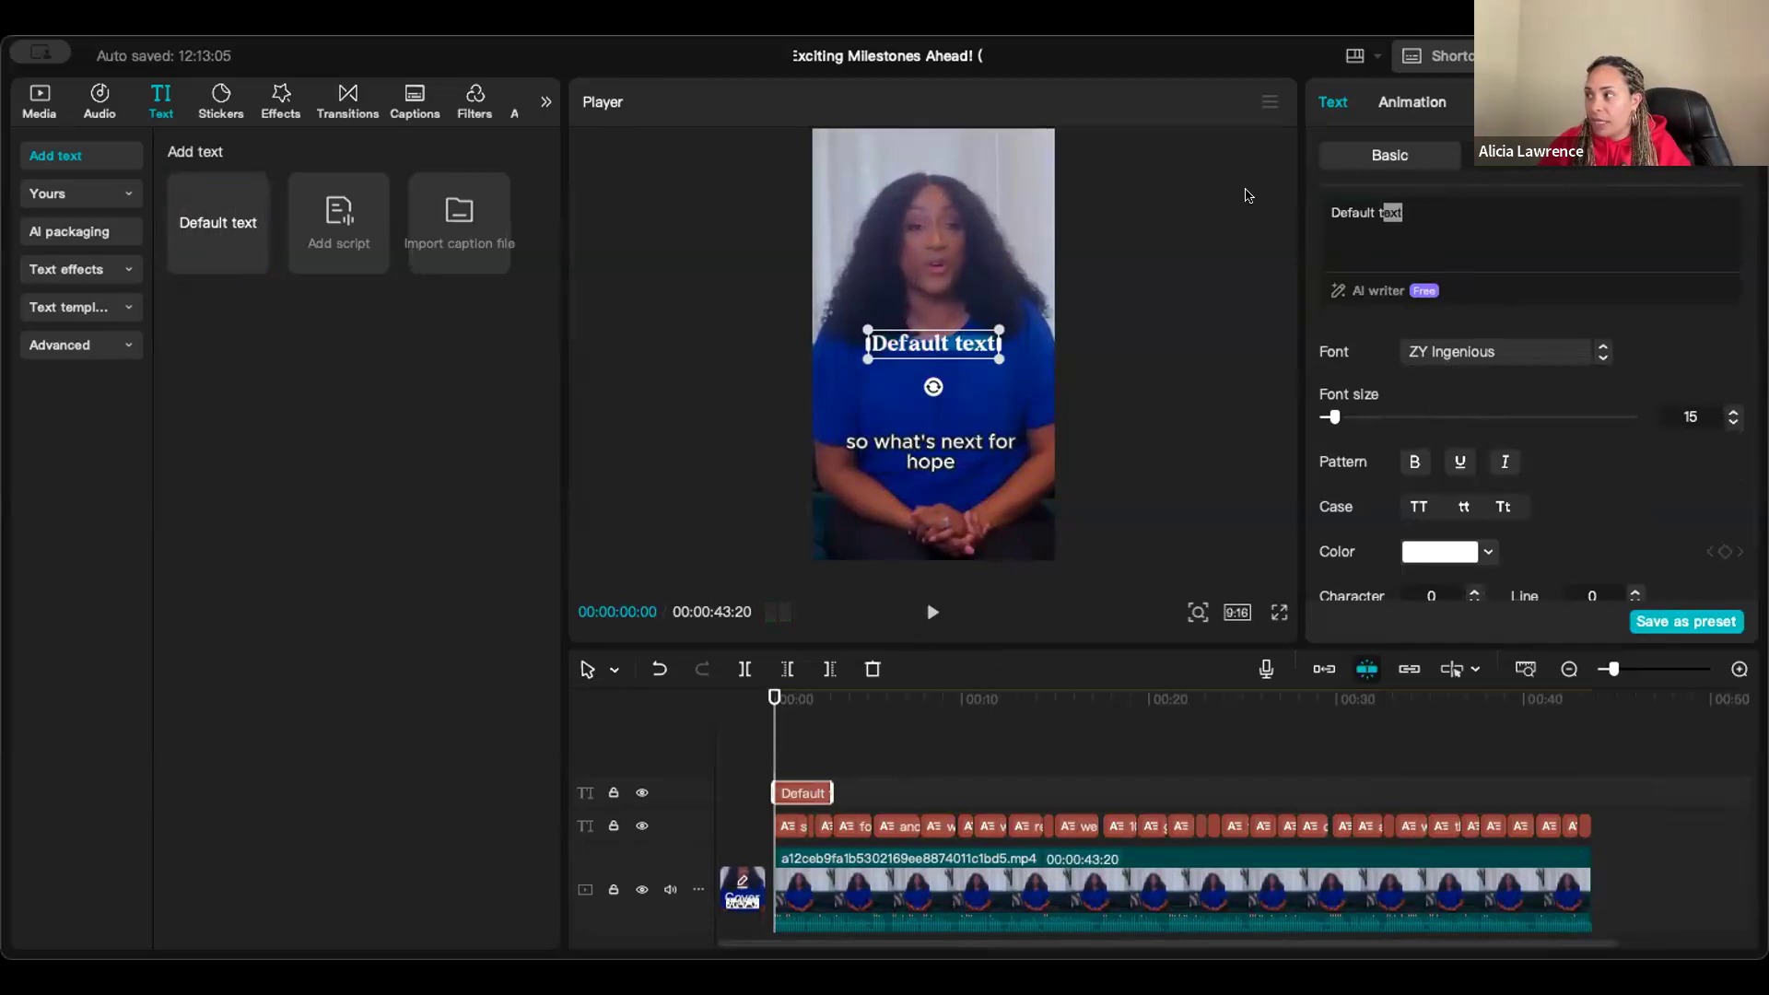
Replace the text clip's placeholder wording with "Our 5 Year Plan...".
{"action": "type", "text": "Ou"}
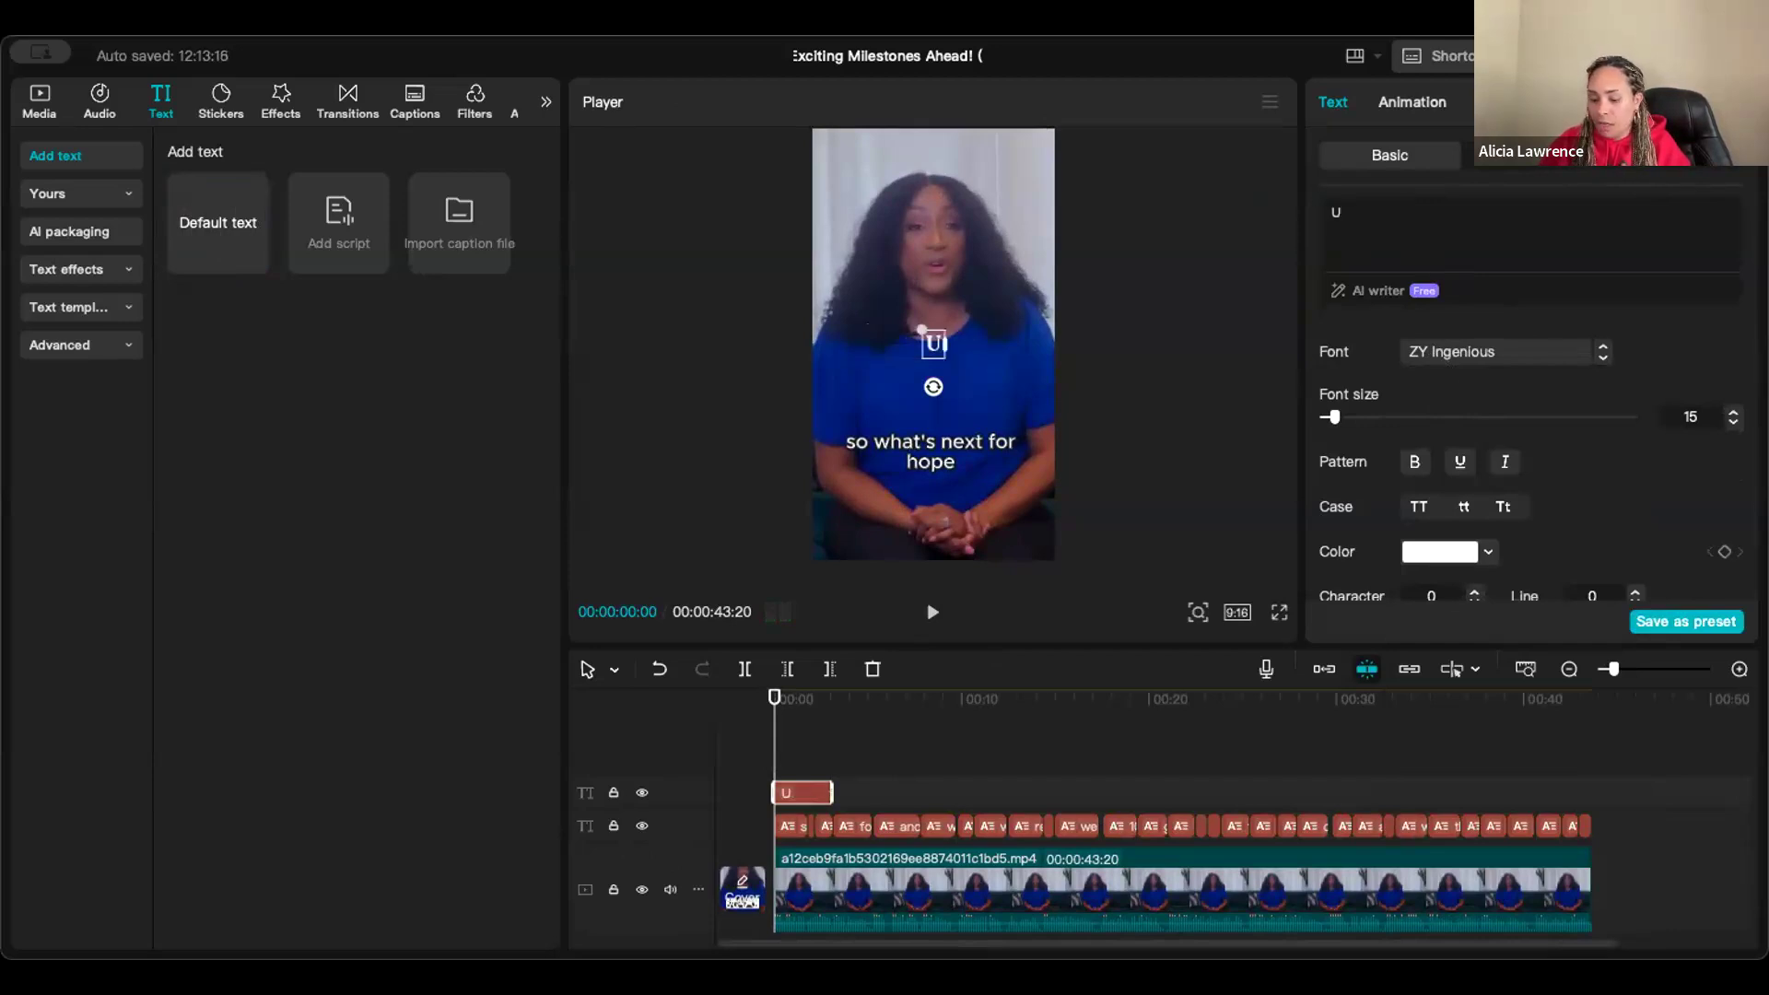
{"action": "type", "text": "r"}
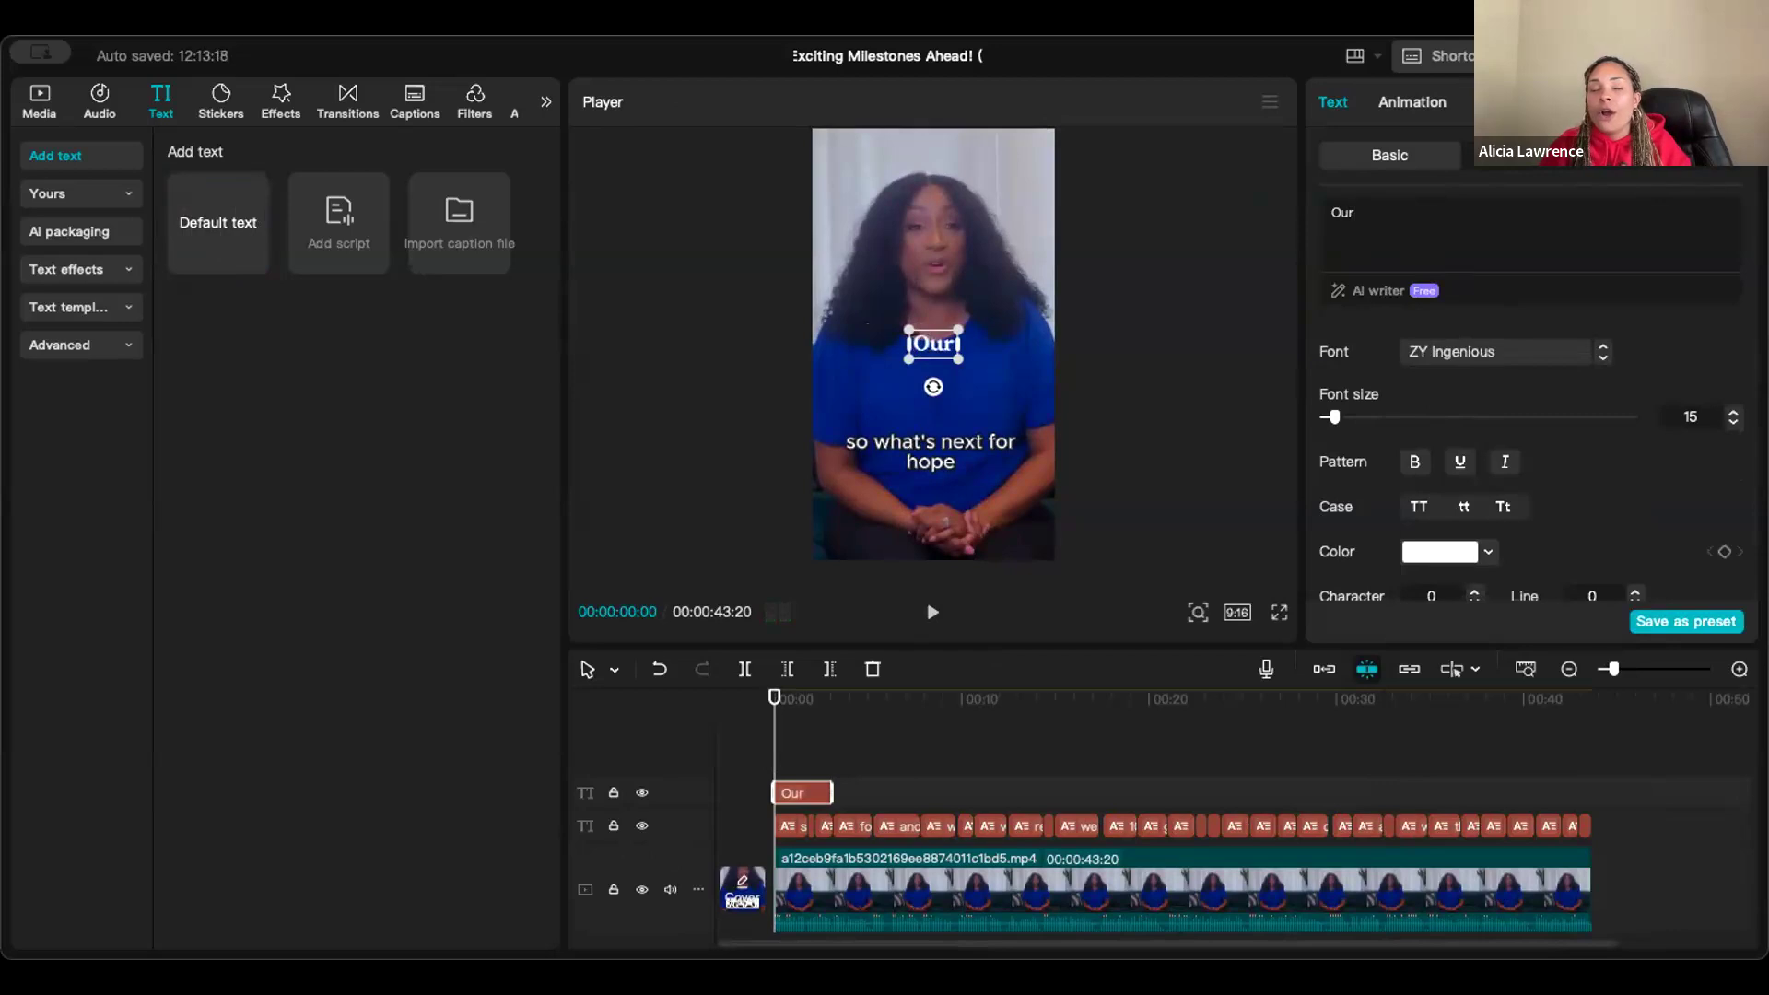
{"action": "type", "text": " 5 Y"}
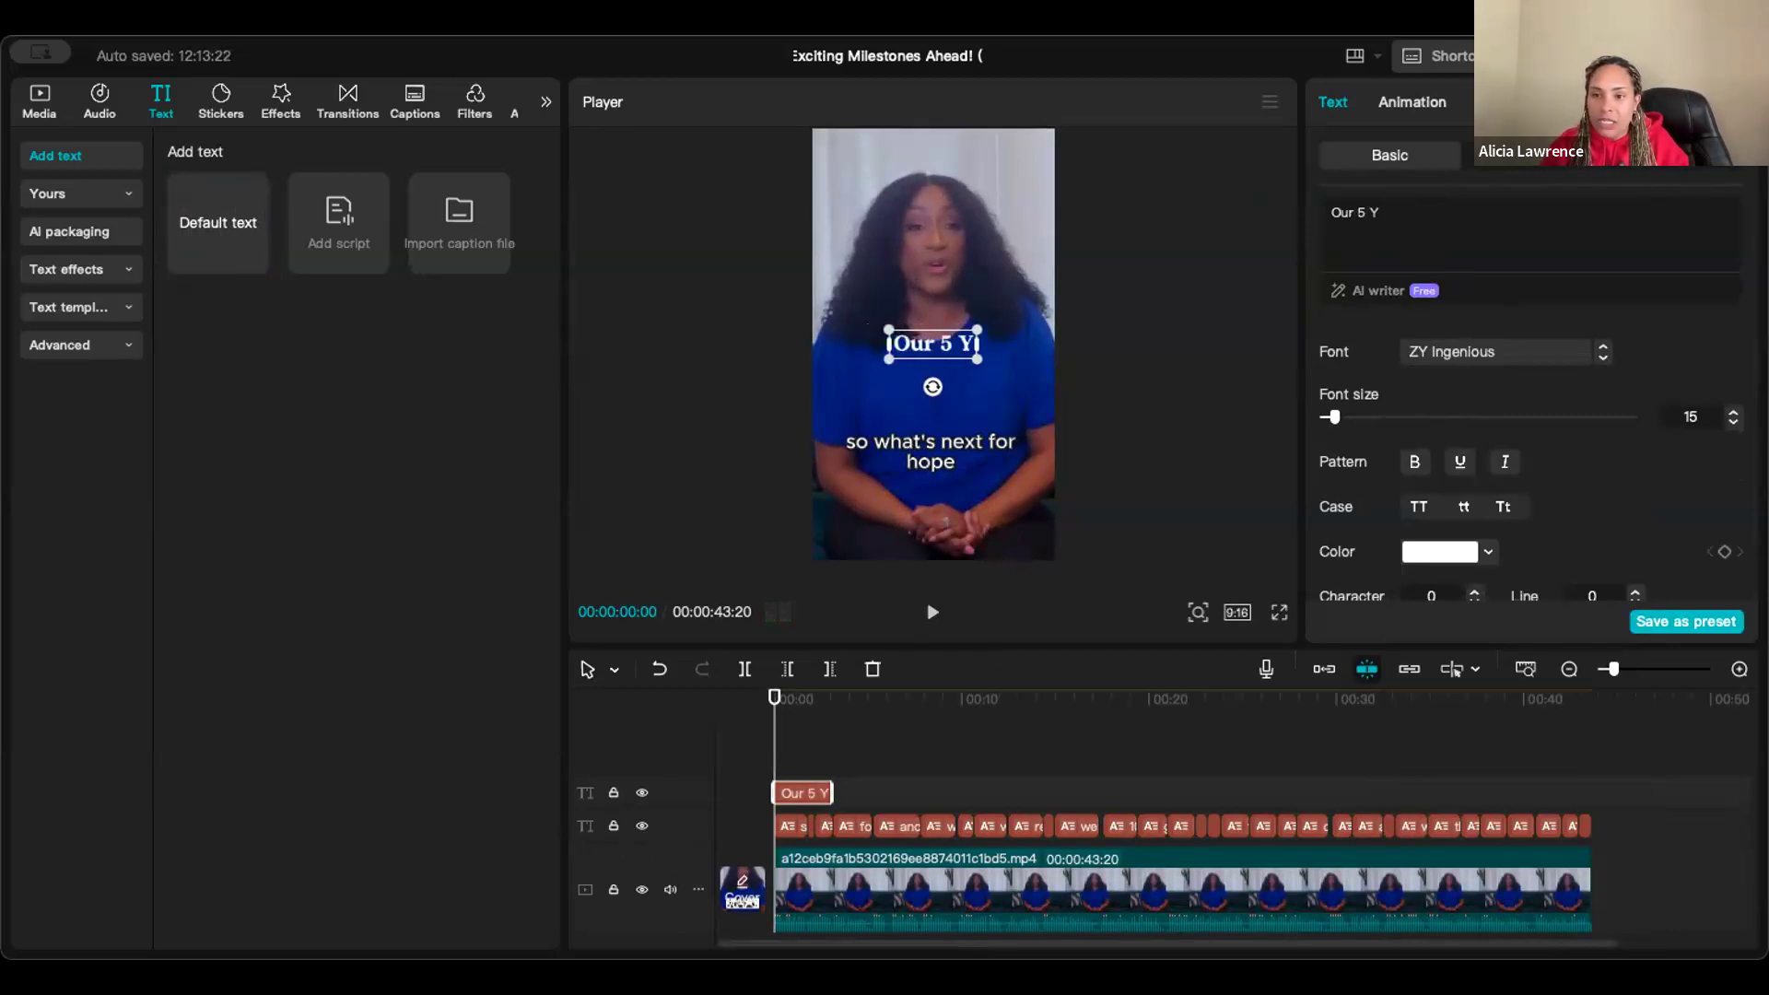
{"action": "type", "text": "ear"}
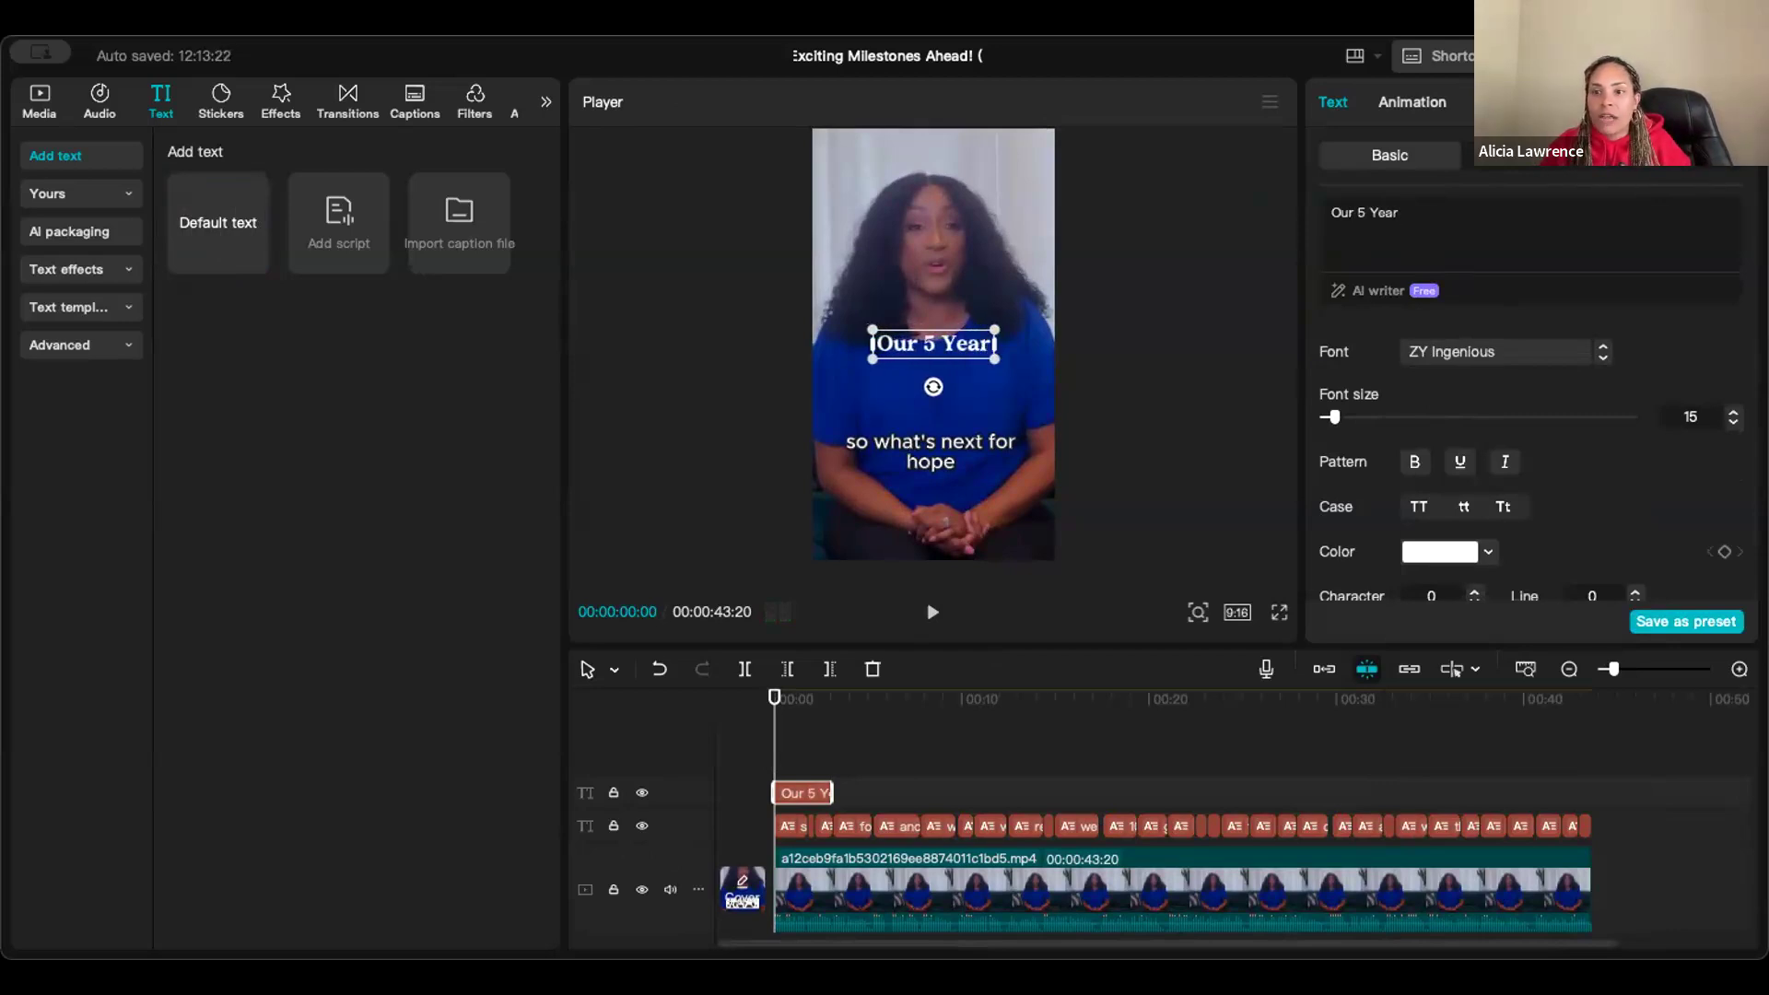
{"action": "type", "text": " Plsn"}
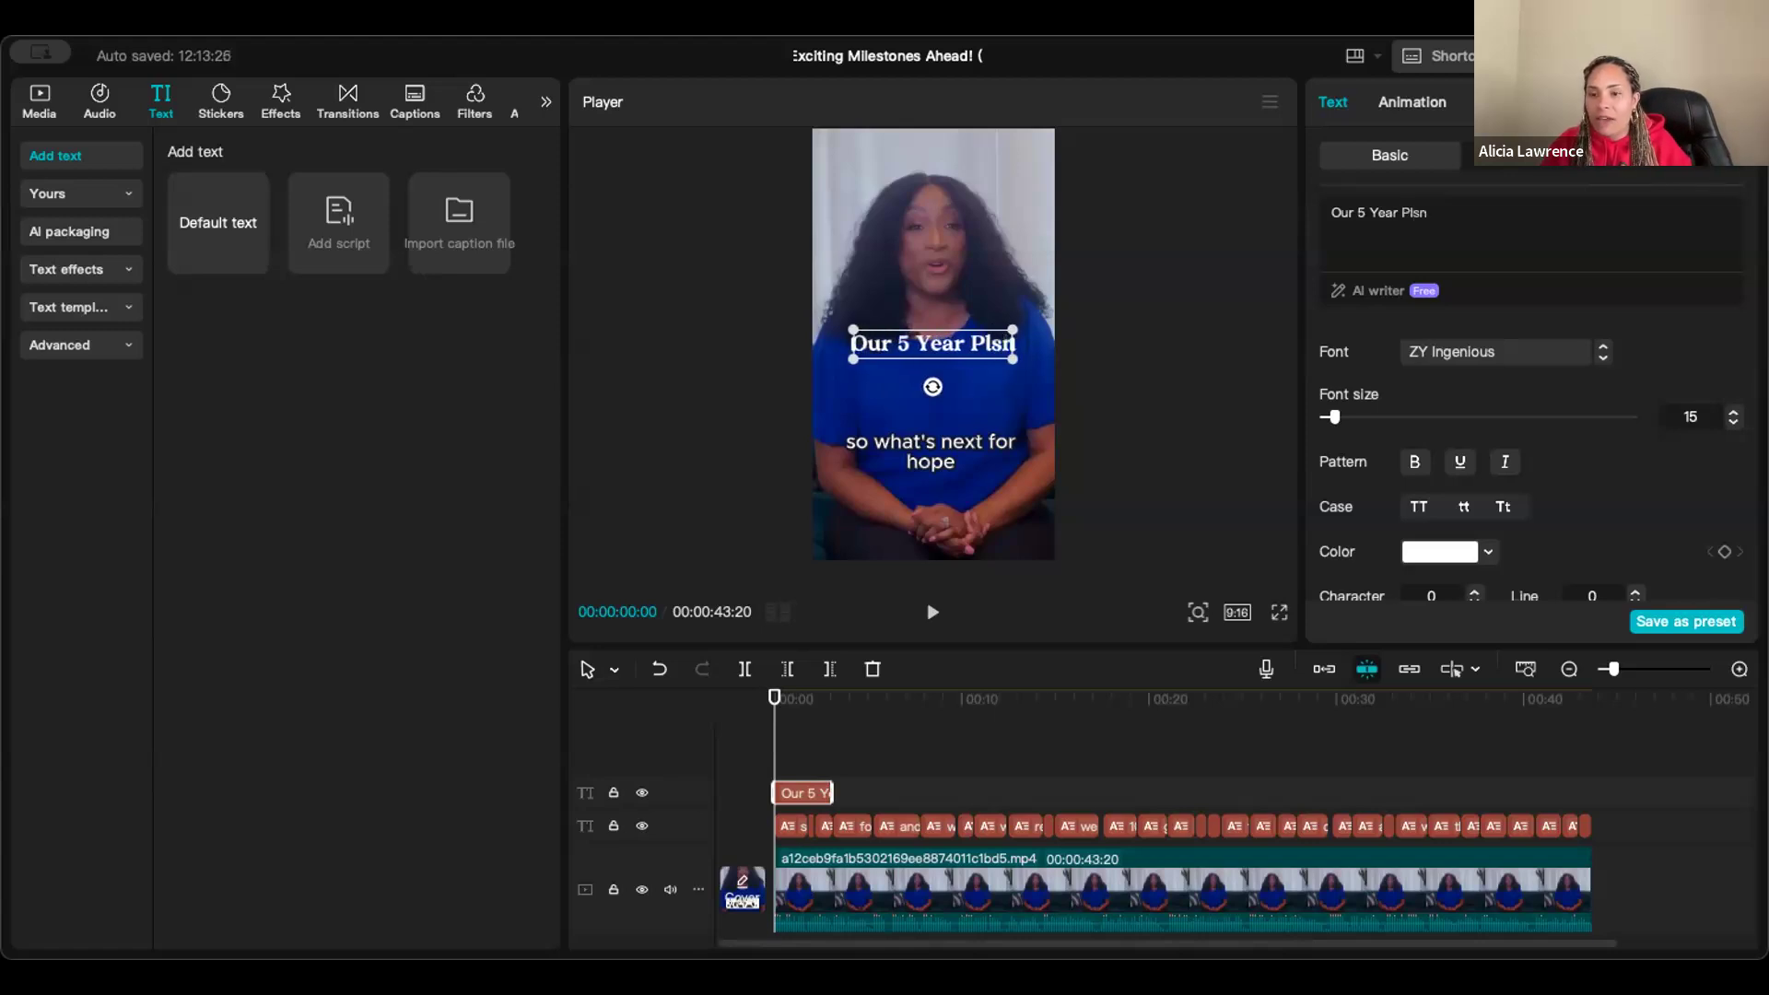
{"action": "type", "text": ".."}
{"action": "key", "text": "BackSpace"}
{"action": "key", "text": "BackSpace"}
{"action": "key", "text": "BackSpace"}
{"action": "key", "text": "BackSpace"}
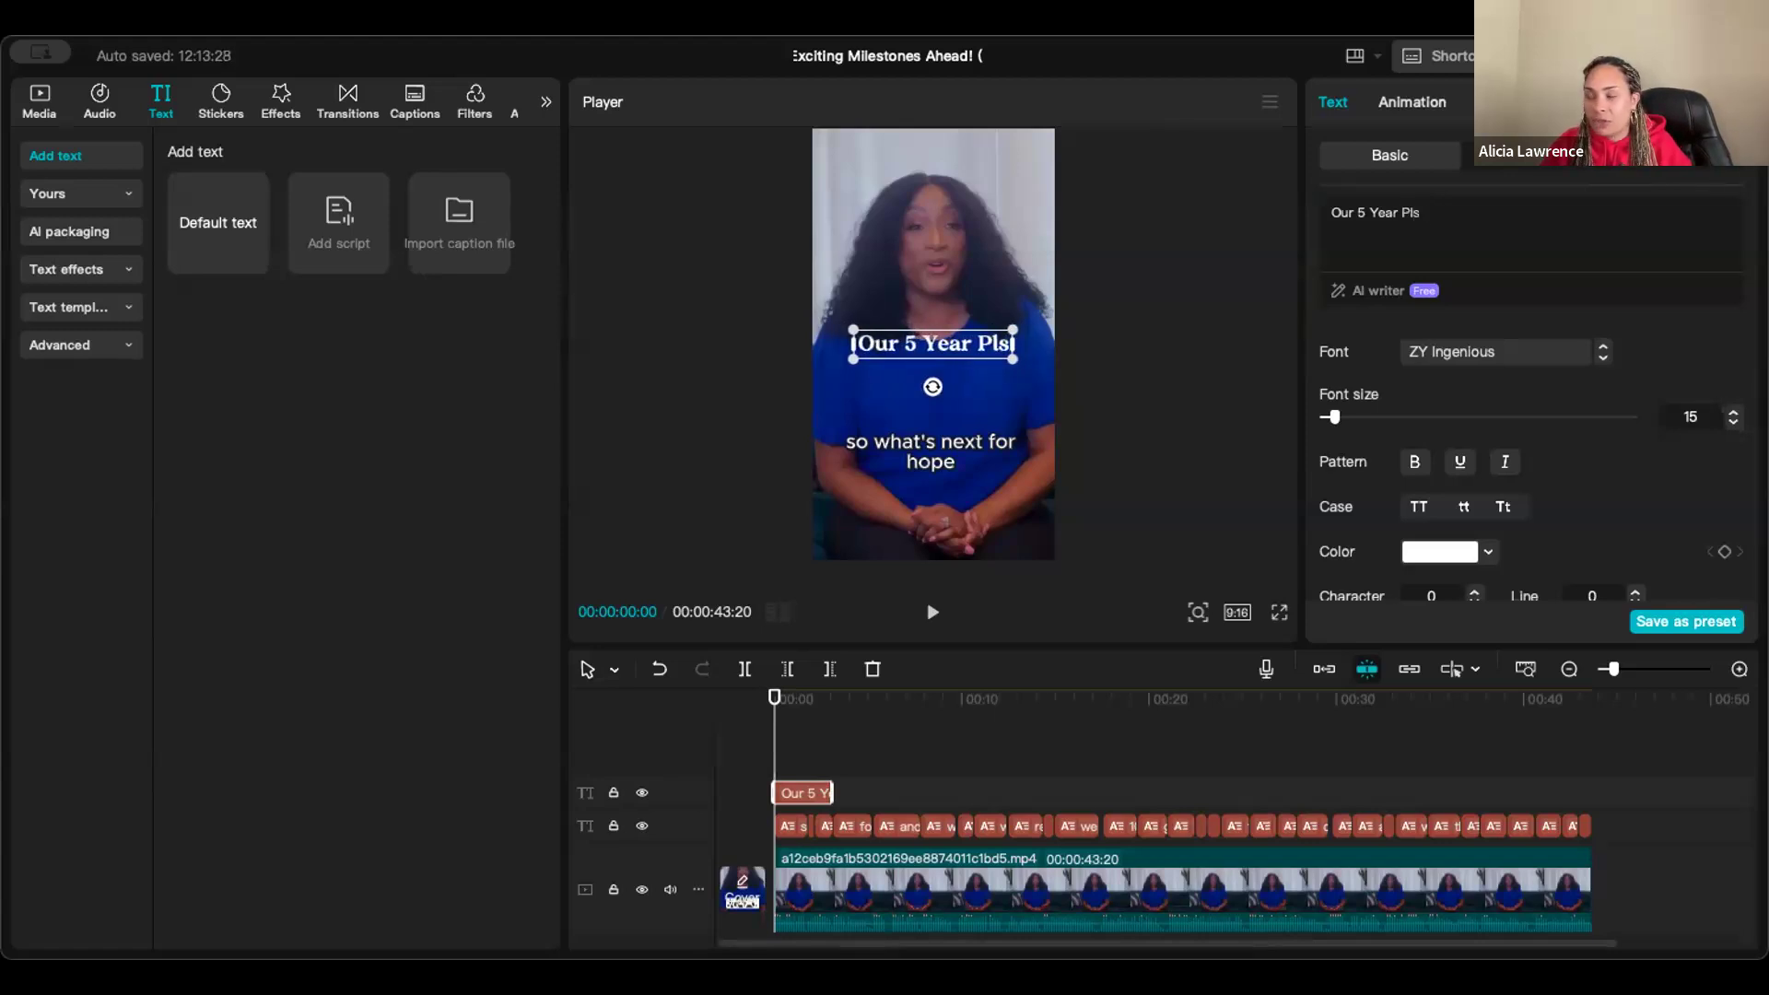
{"action": "type", "text": "an.."}
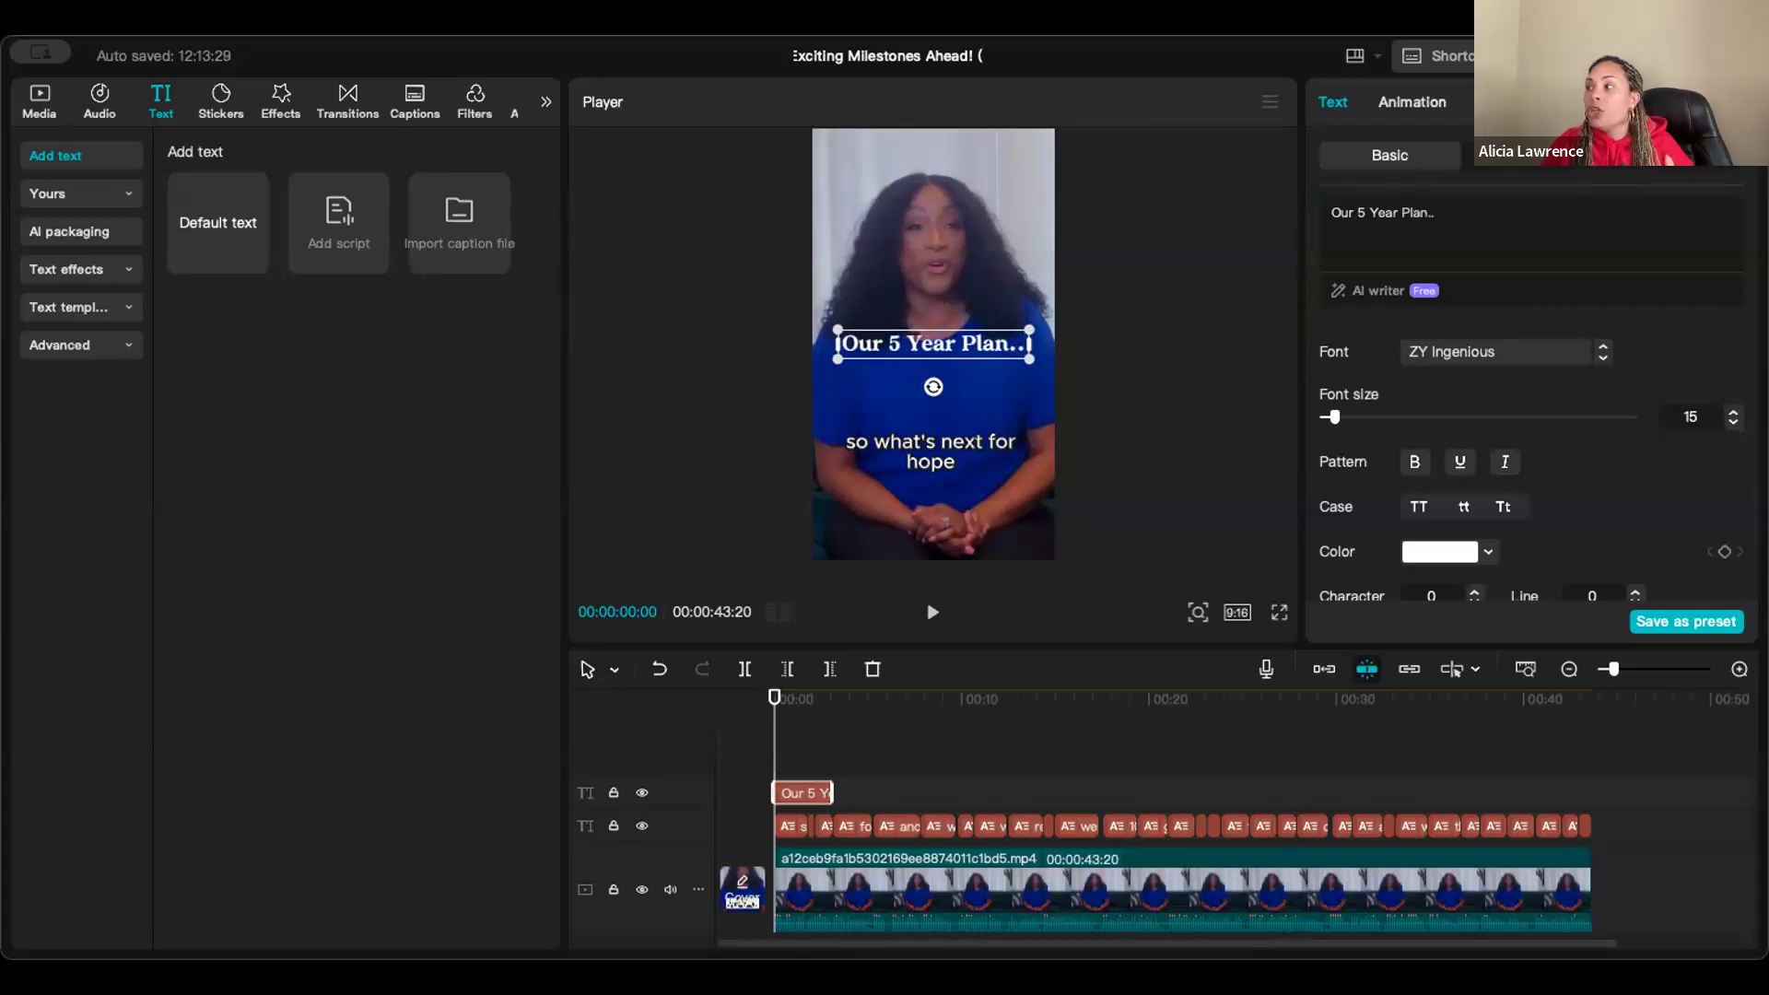
{"action": "type", "text": "."}
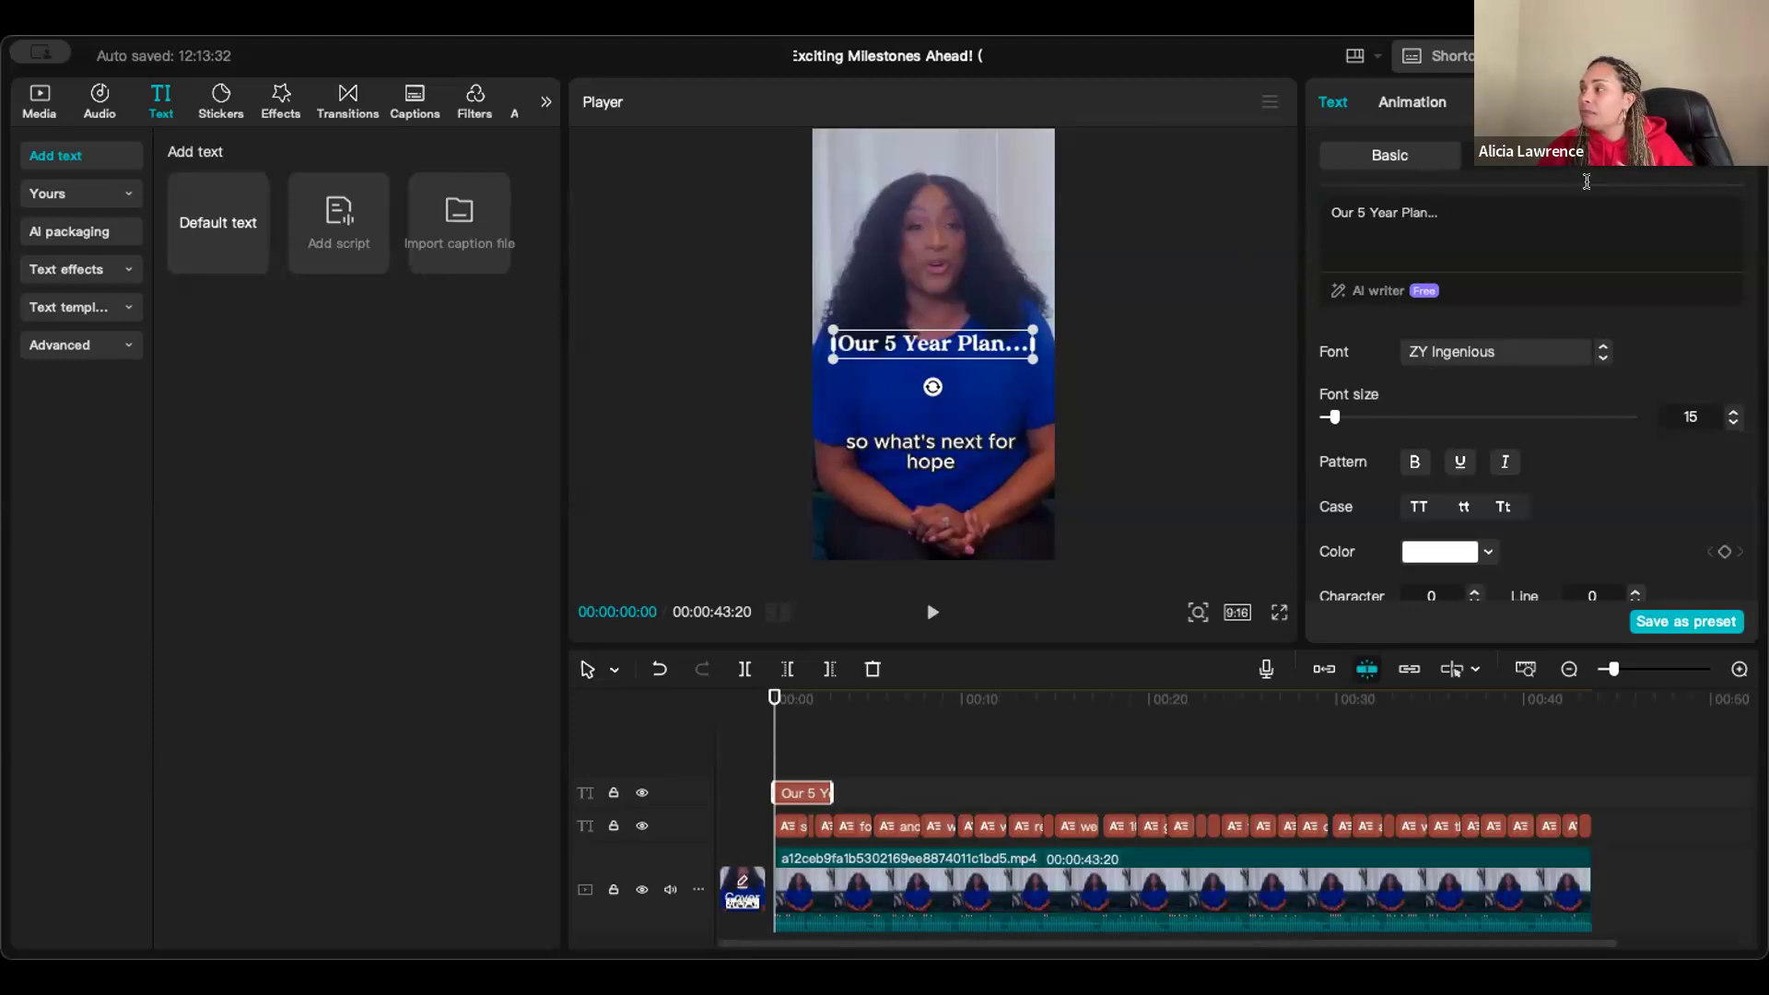
Apply the black-on-white-background preset style to the title and place it centred just above the captions.
{"action": "scroll", "coordinate": [1659, 516], "scroll_direction": "down", "scroll_amount": 5}
{"action": "scroll", "coordinate": [1622, 460], "scroll_direction": "up", "scroll_amount": 5}
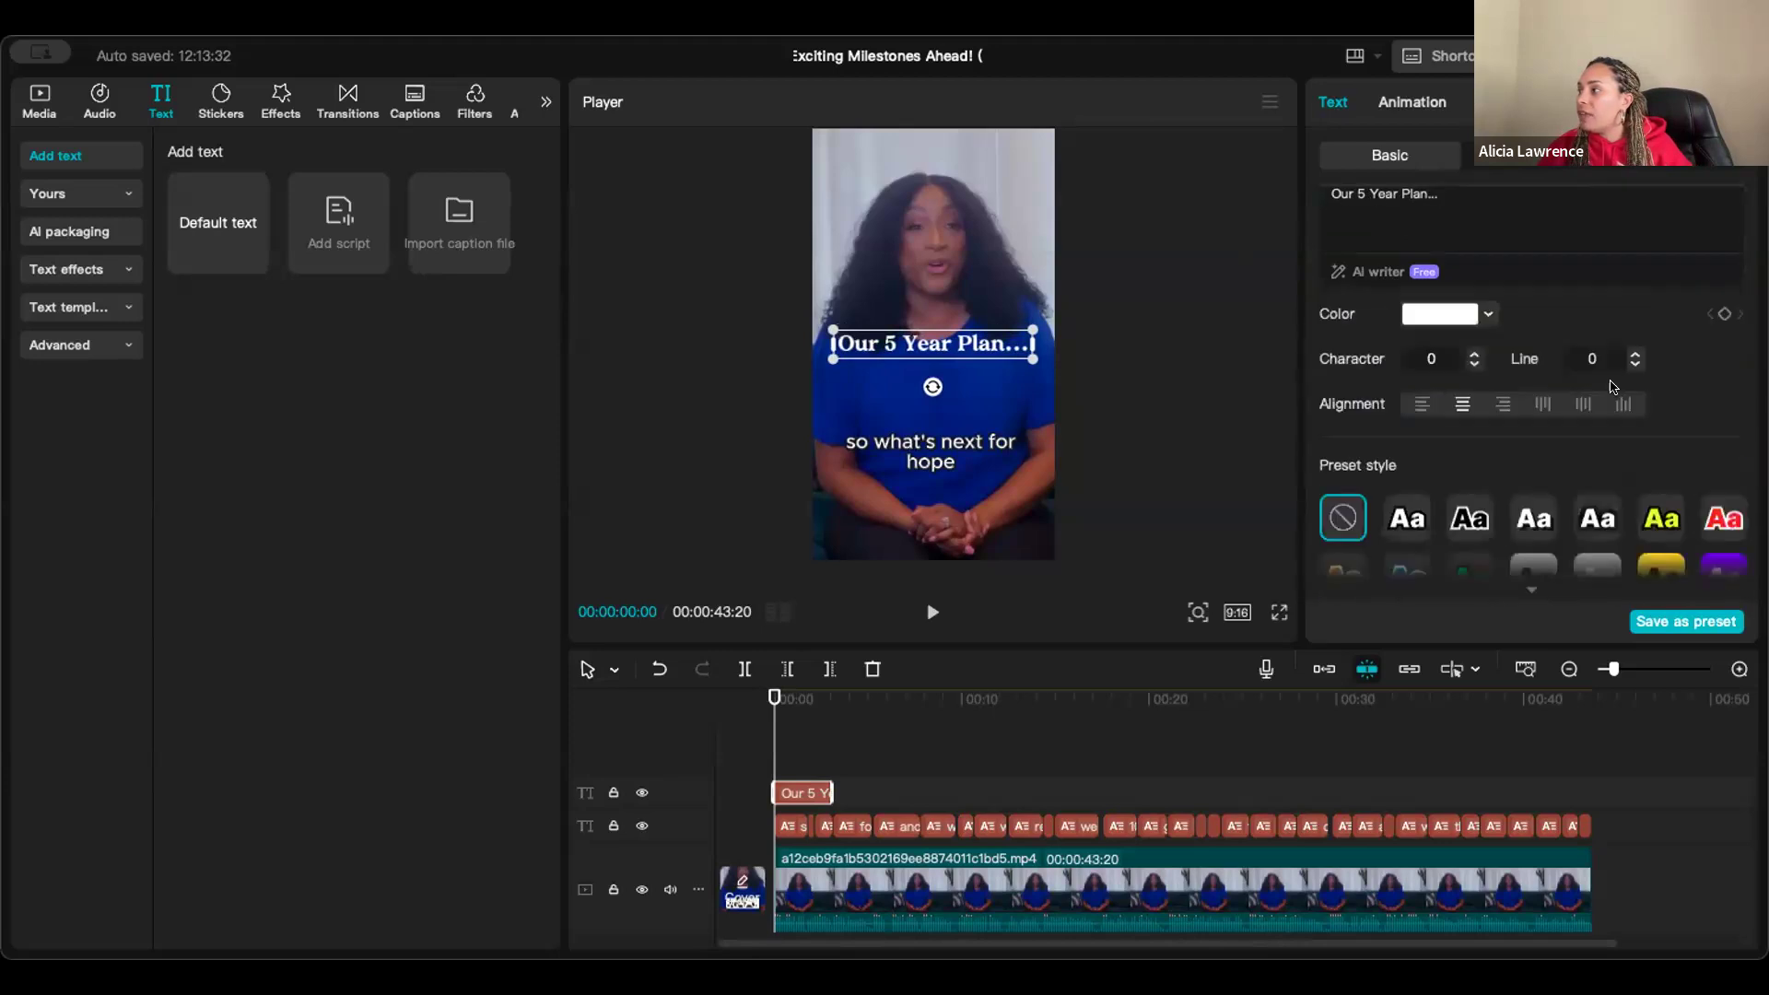
{"action": "scroll", "coordinate": [1587, 422], "scroll_direction": "down", "scroll_amount": 4}
{"action": "scroll", "coordinate": [1587, 422], "scroll_direction": "down", "scroll_amount": 5}
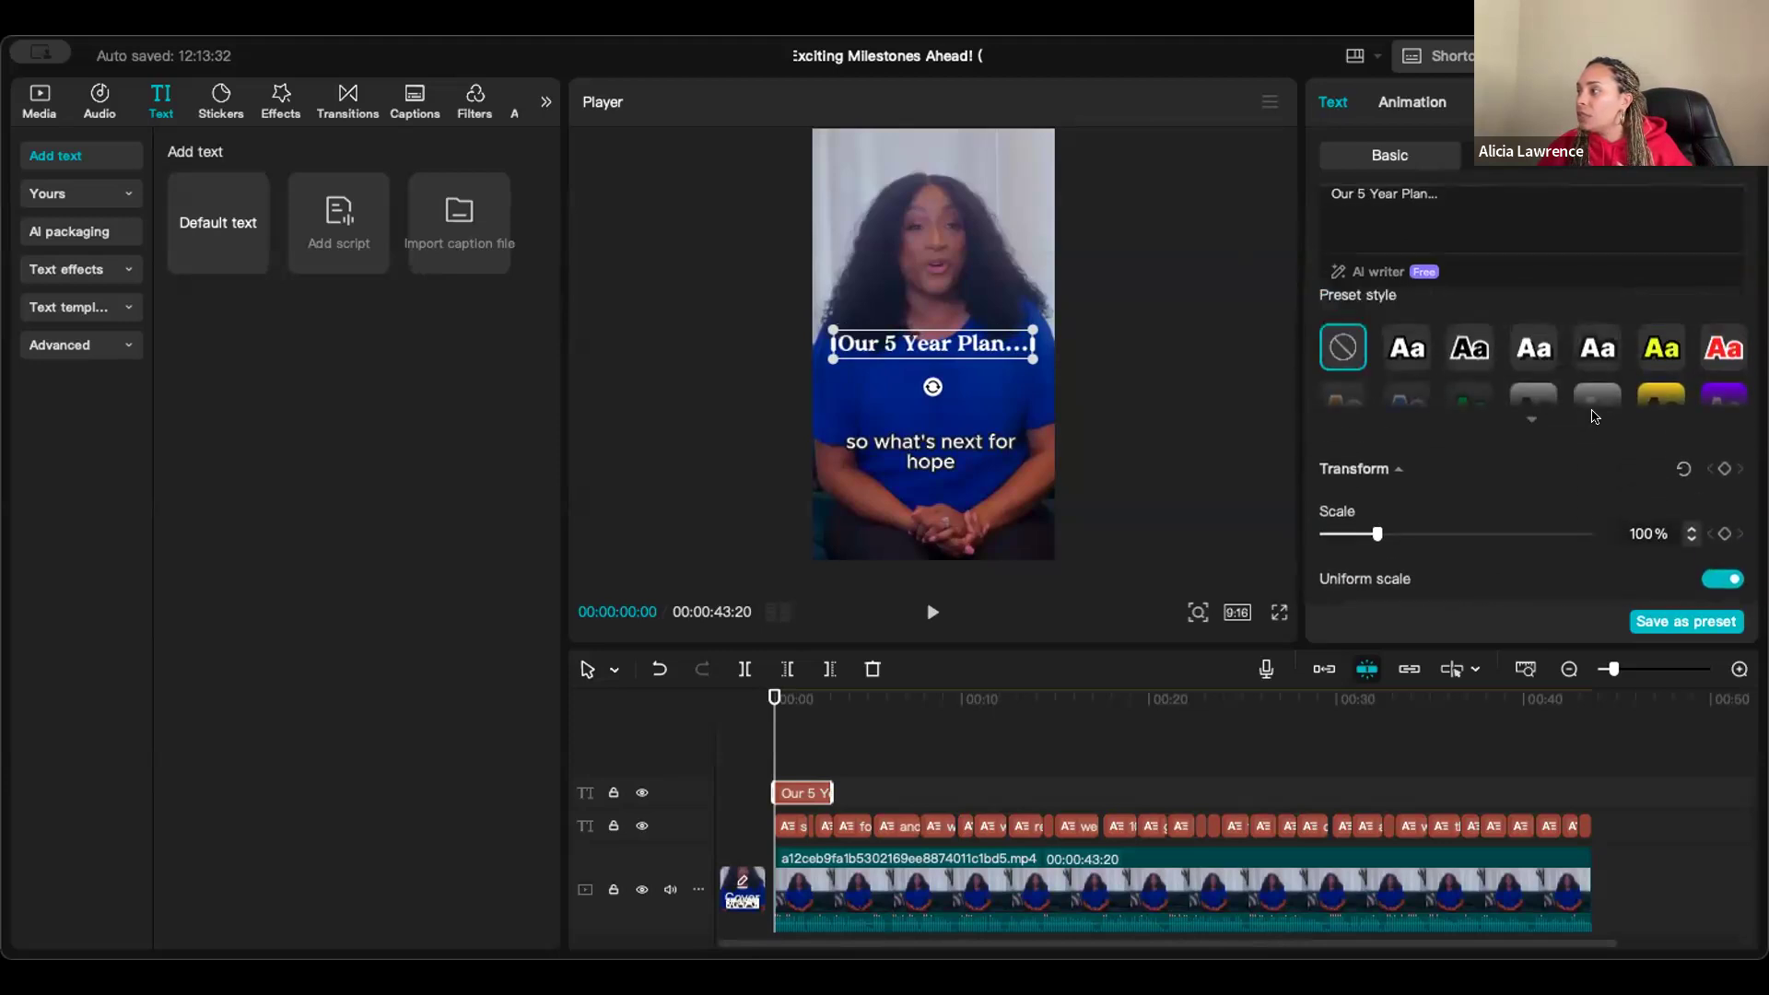
{"action": "left_click", "coordinate": [1401, 510]}
{"action": "left_click_drag", "start_coordinate": [969, 371], "coordinate": [970, 408]}
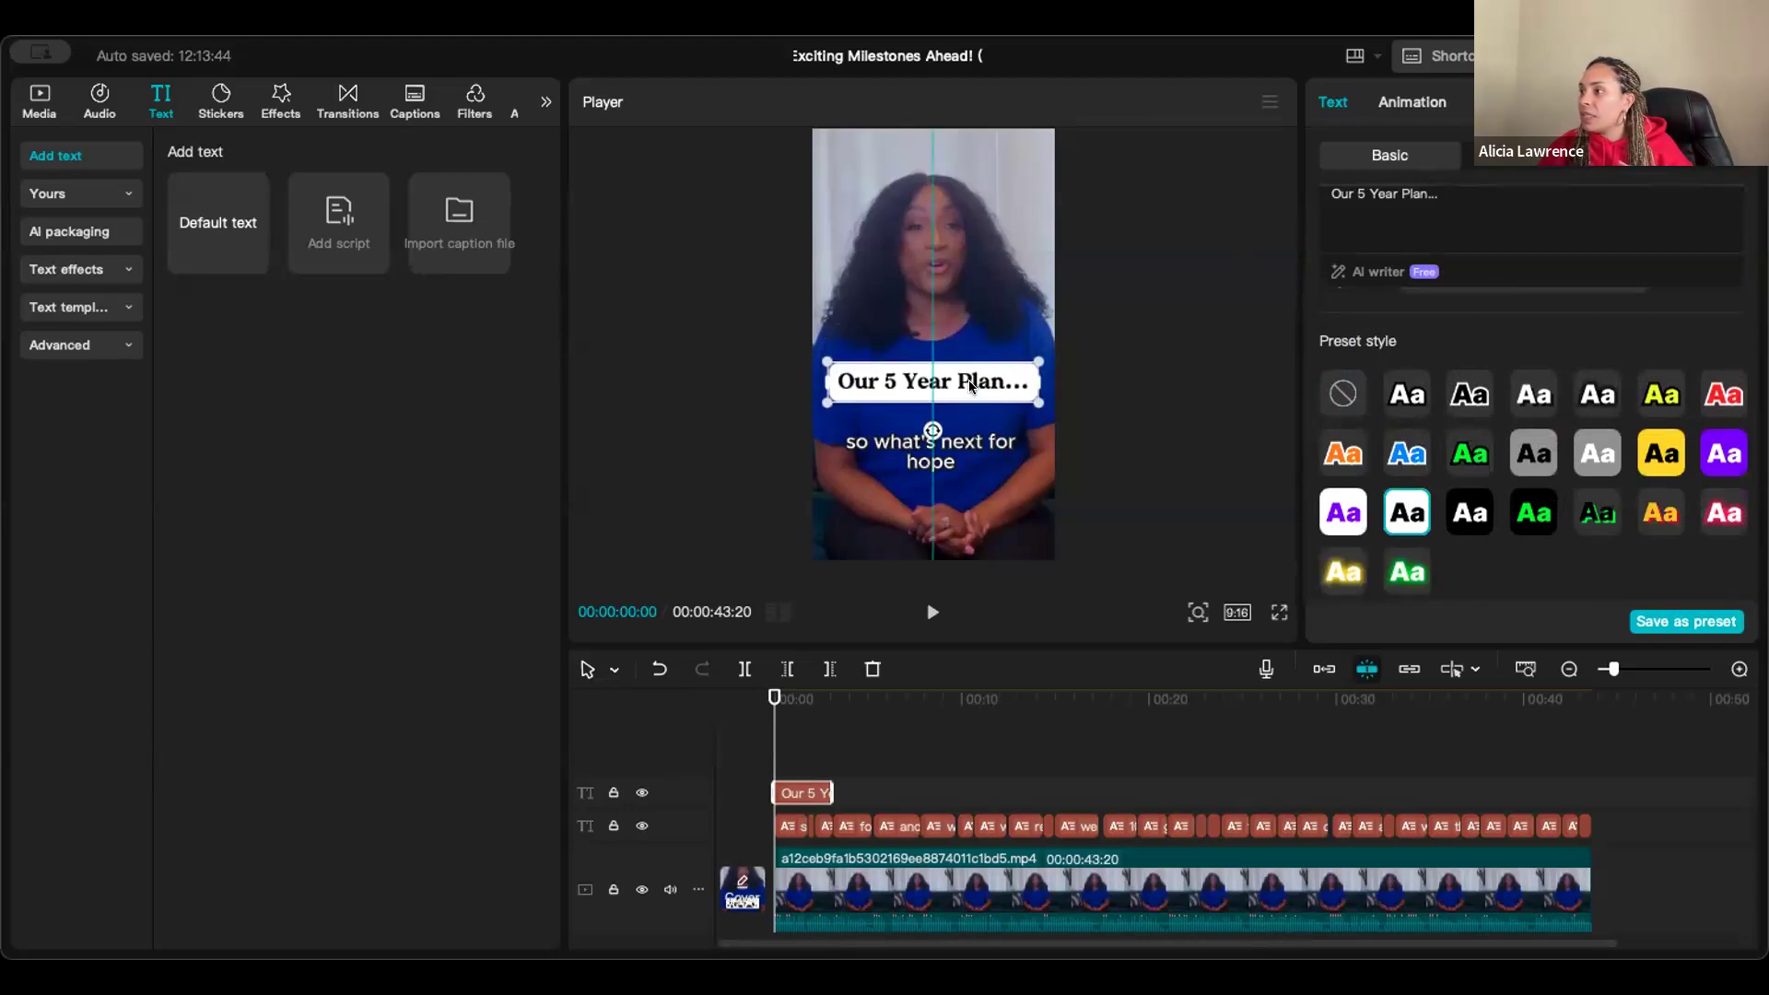
{"action": "left_click", "coordinate": [1152, 282]}
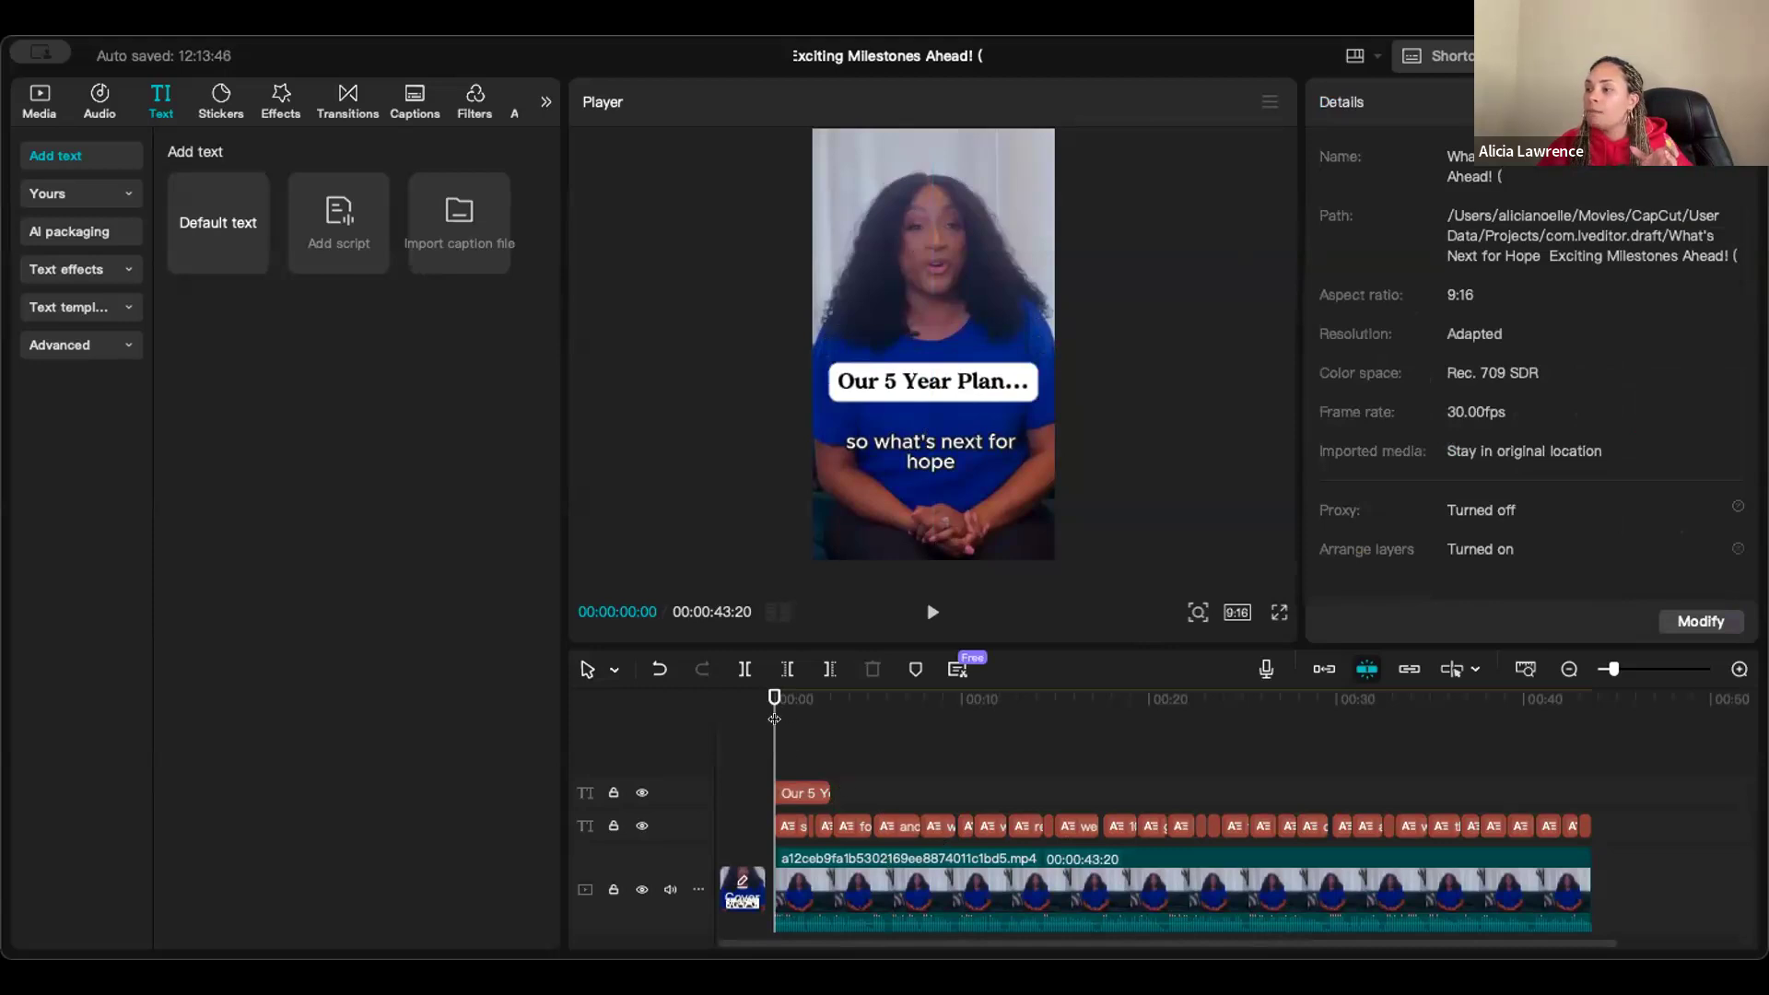
Review the caption list for the short and transcribe the audio to look for filler words to remove.
{"action": "left_click", "coordinate": [787, 826]}
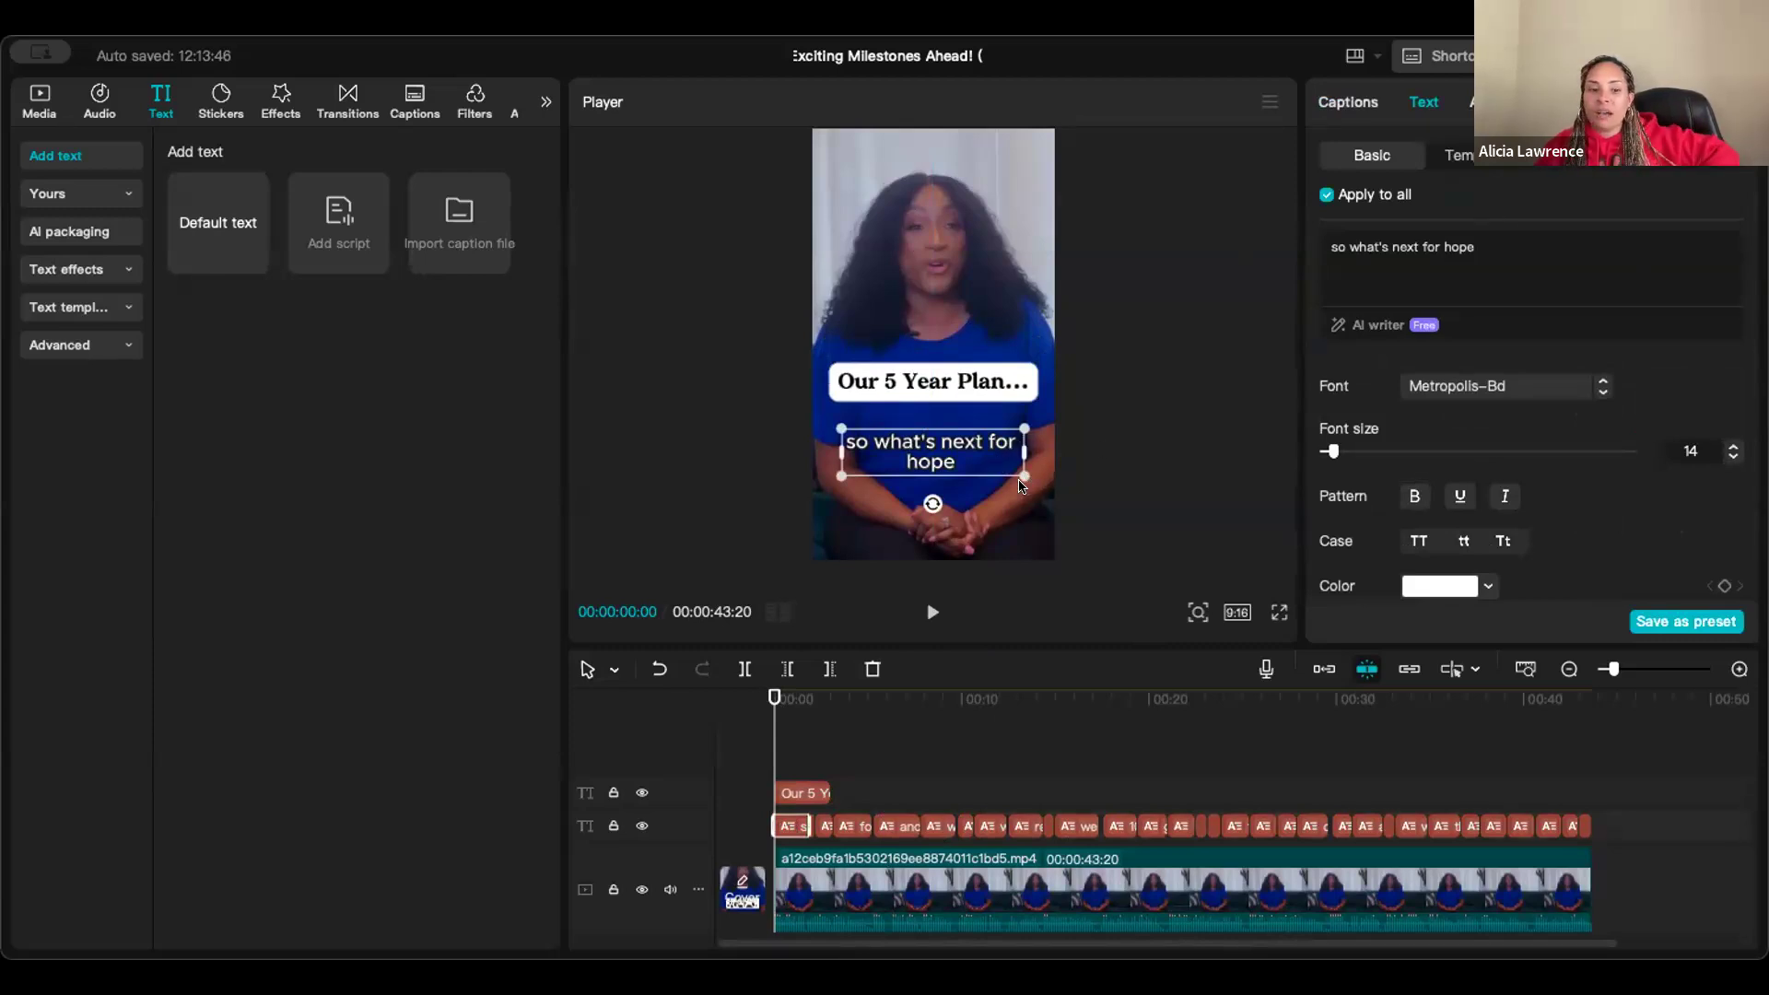
{"action": "left_click", "coordinate": [1351, 102]}
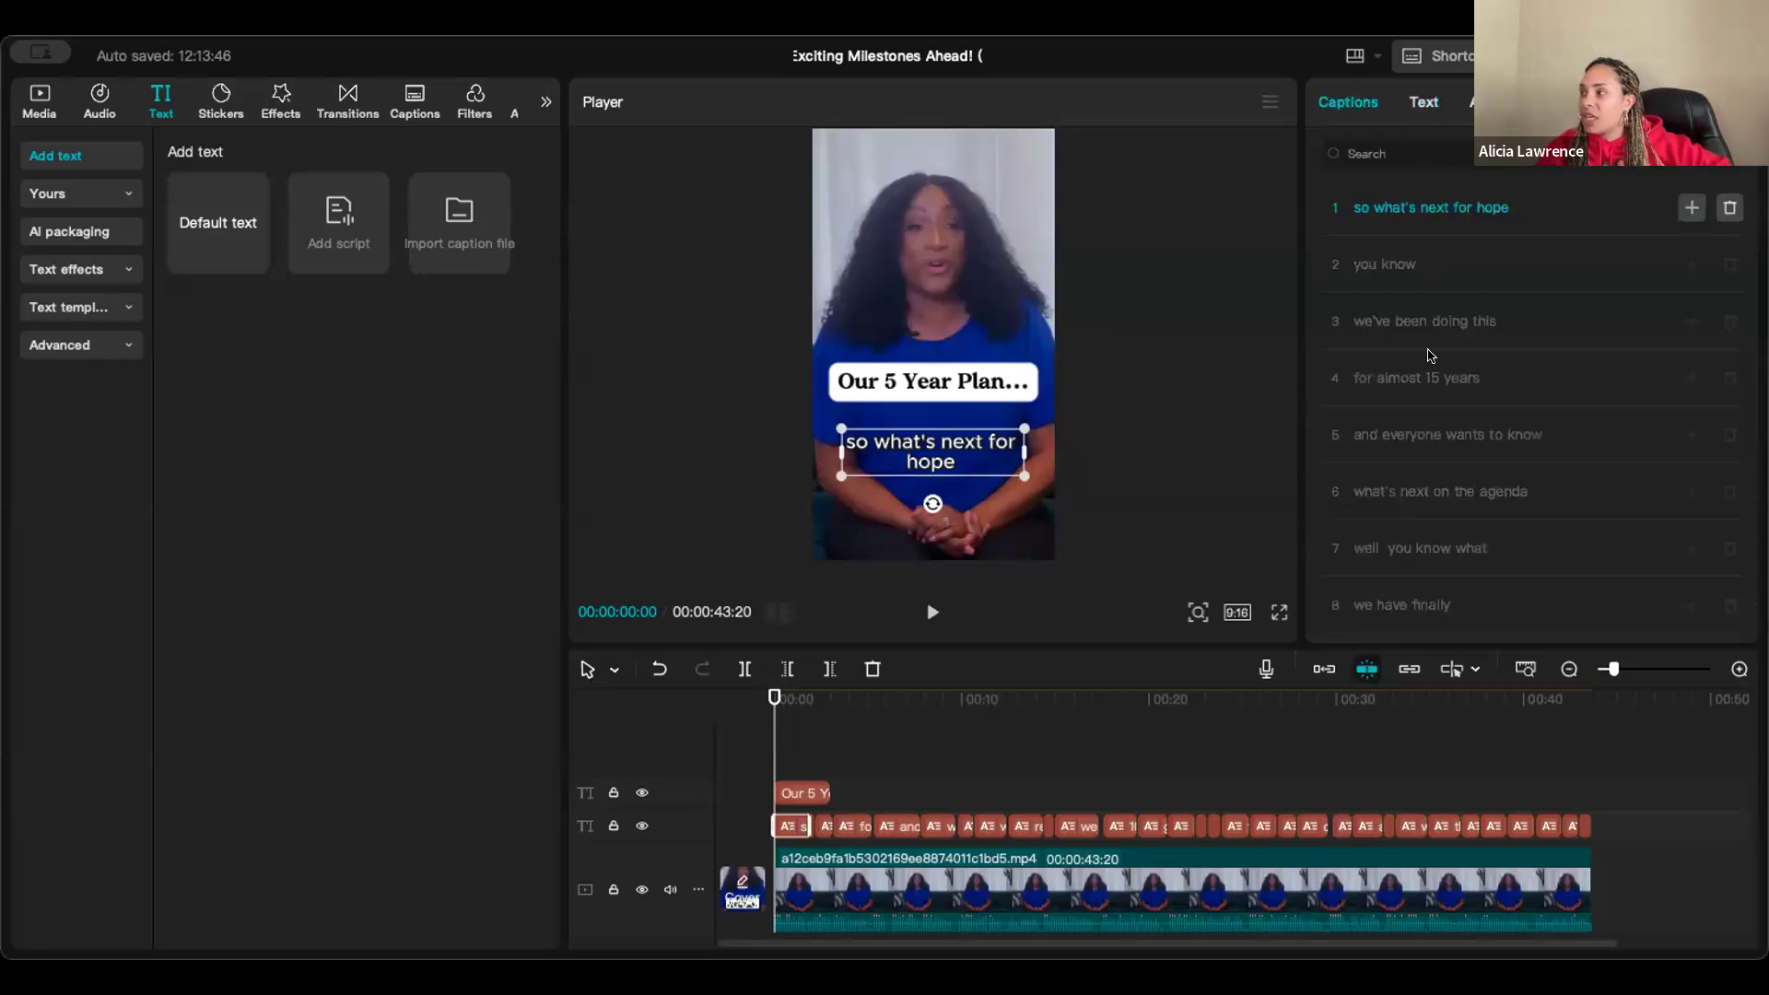
{"action": "scroll", "coordinate": [1453, 488], "scroll_direction": "down", "scroll_amount": 5}
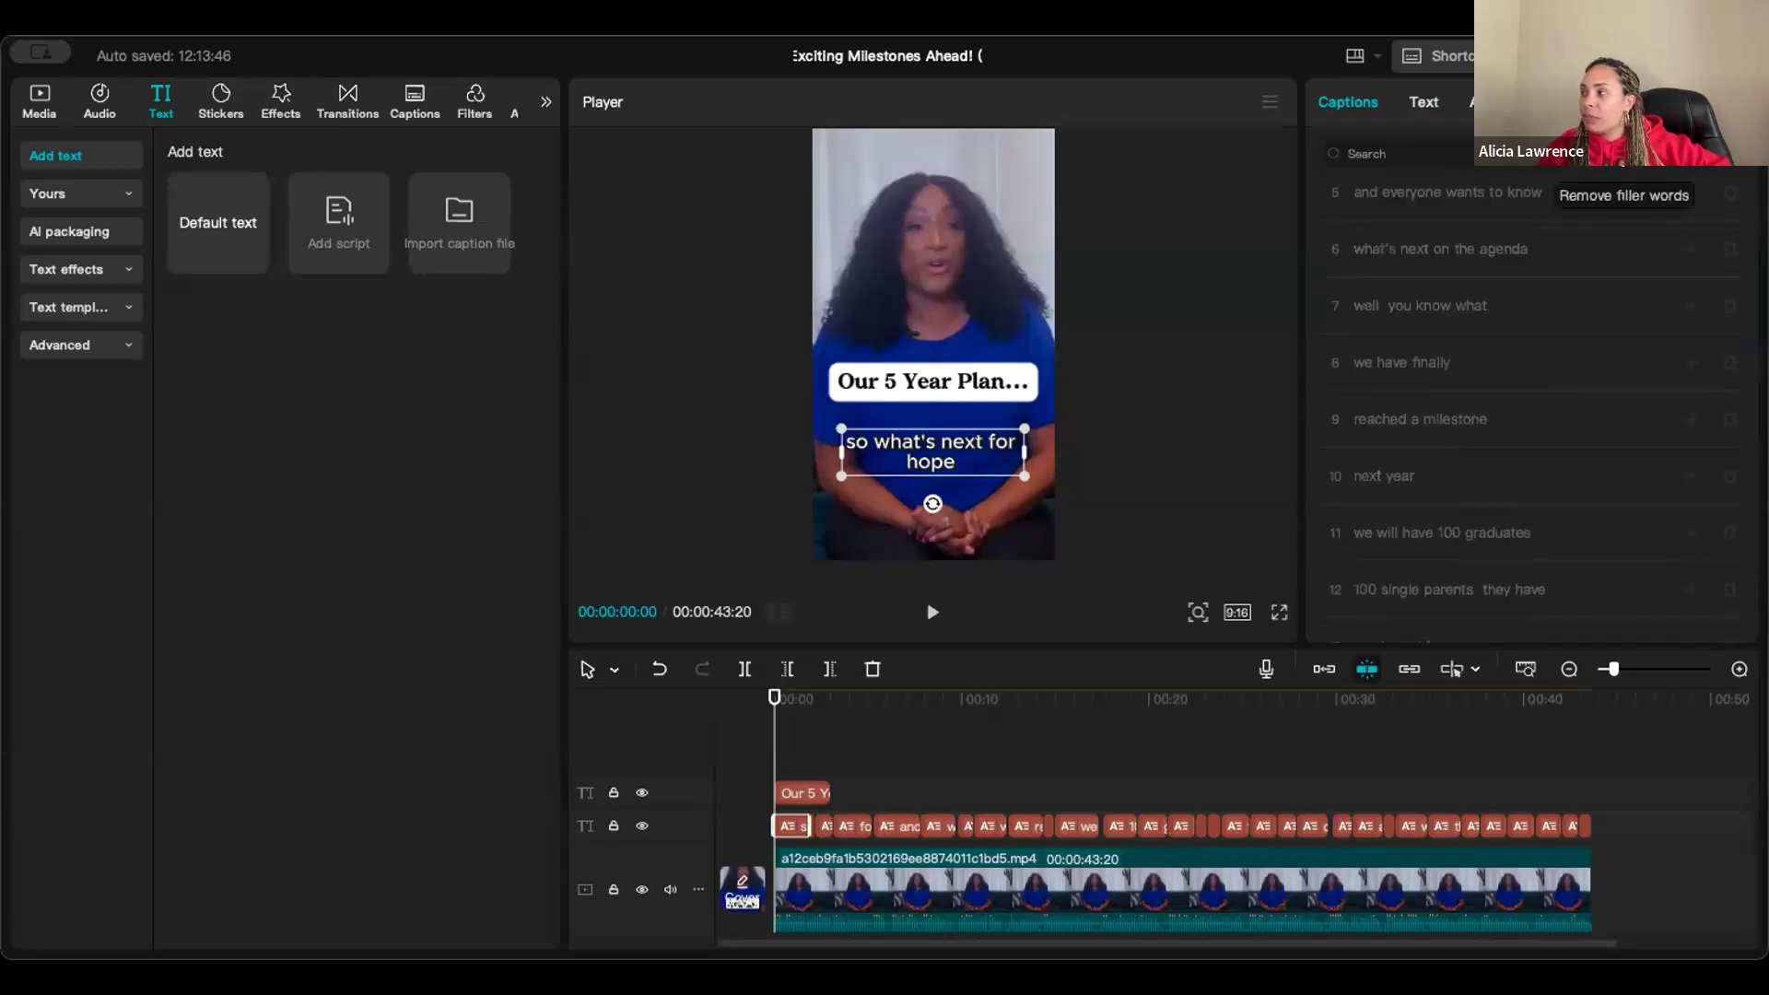
{"action": "left_click", "coordinate": [1603, 164]}
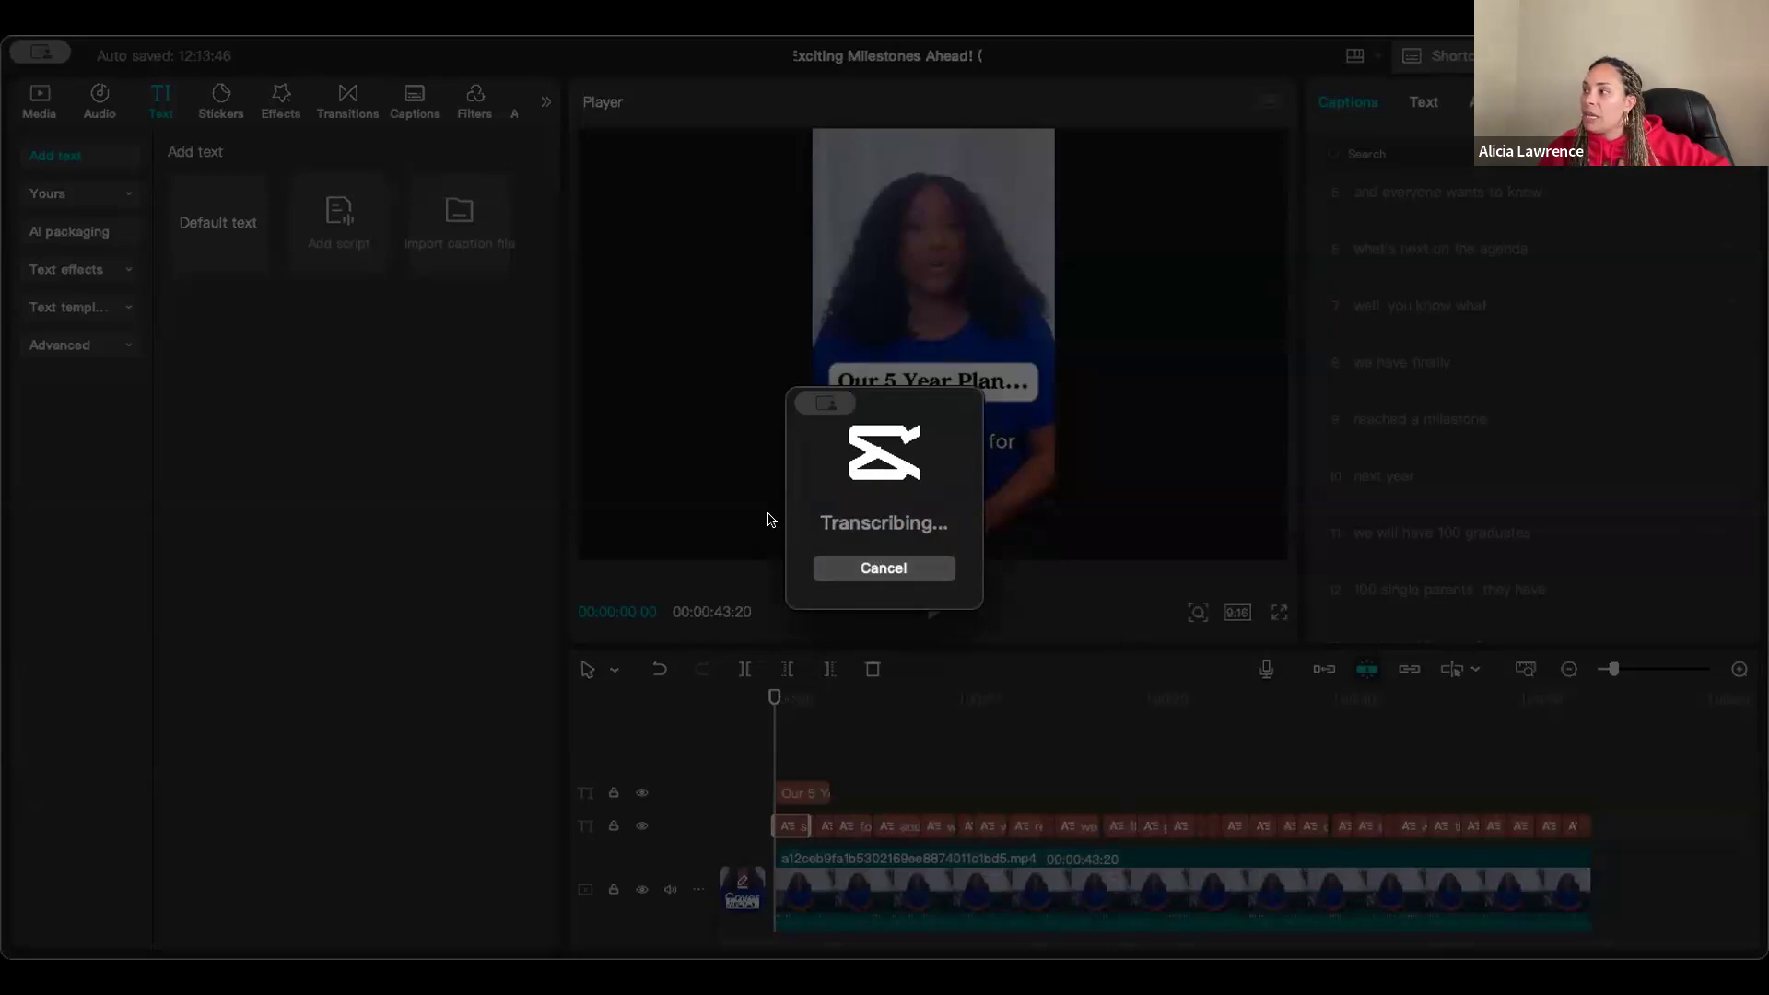
{"action": "scroll", "coordinate": [1544, 474], "scroll_direction": "down", "scroll_amount": 5}
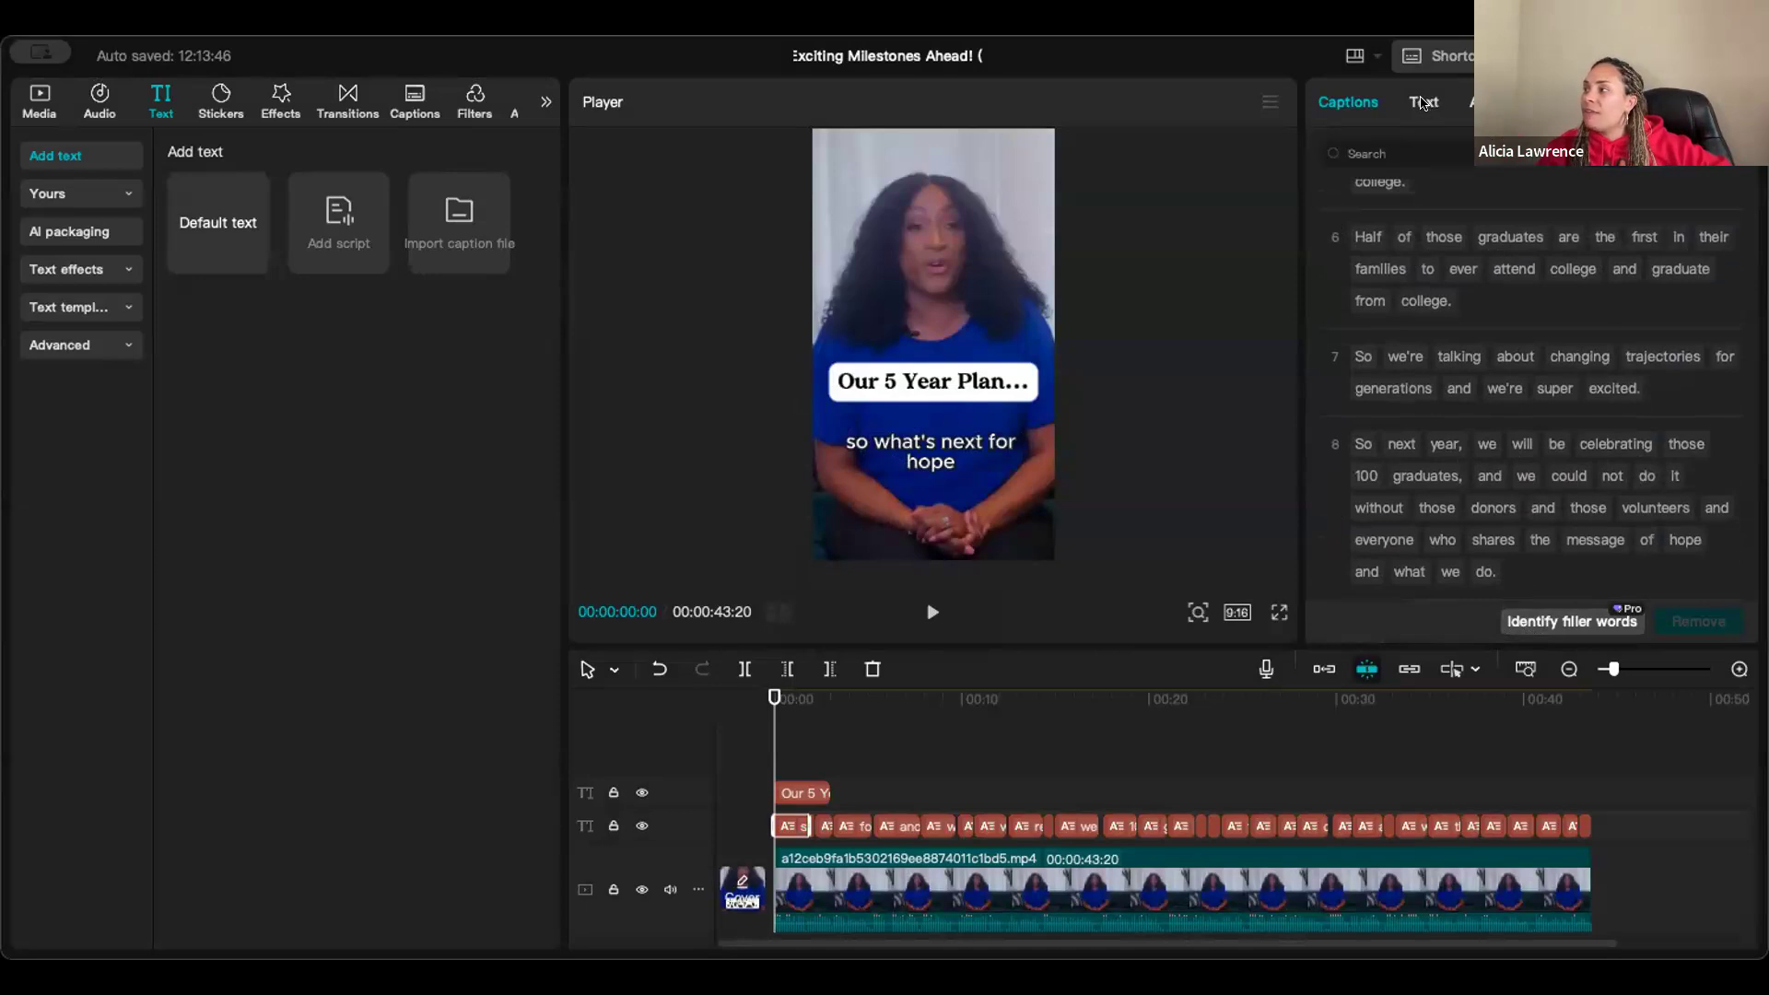
Try the plain white "QUICK" caption template on all captions.
{"action": "left_click", "coordinate": [1424, 103]}
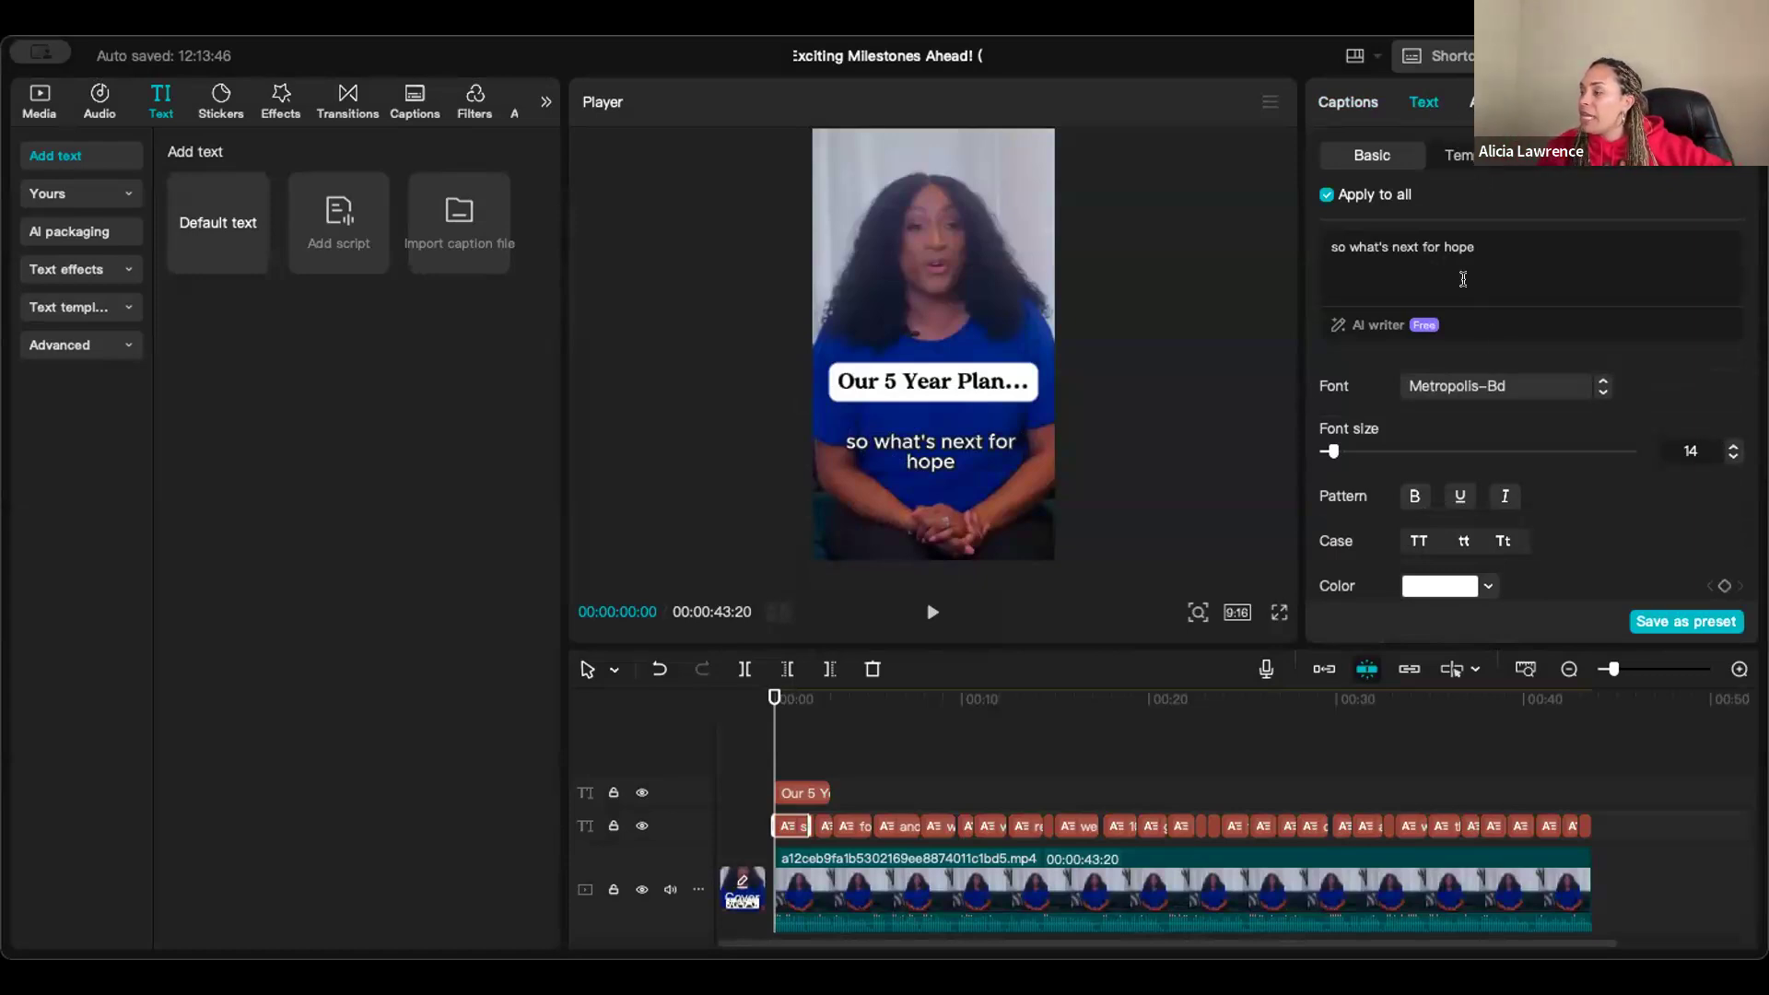
{"action": "left_click", "coordinate": [1456, 154]}
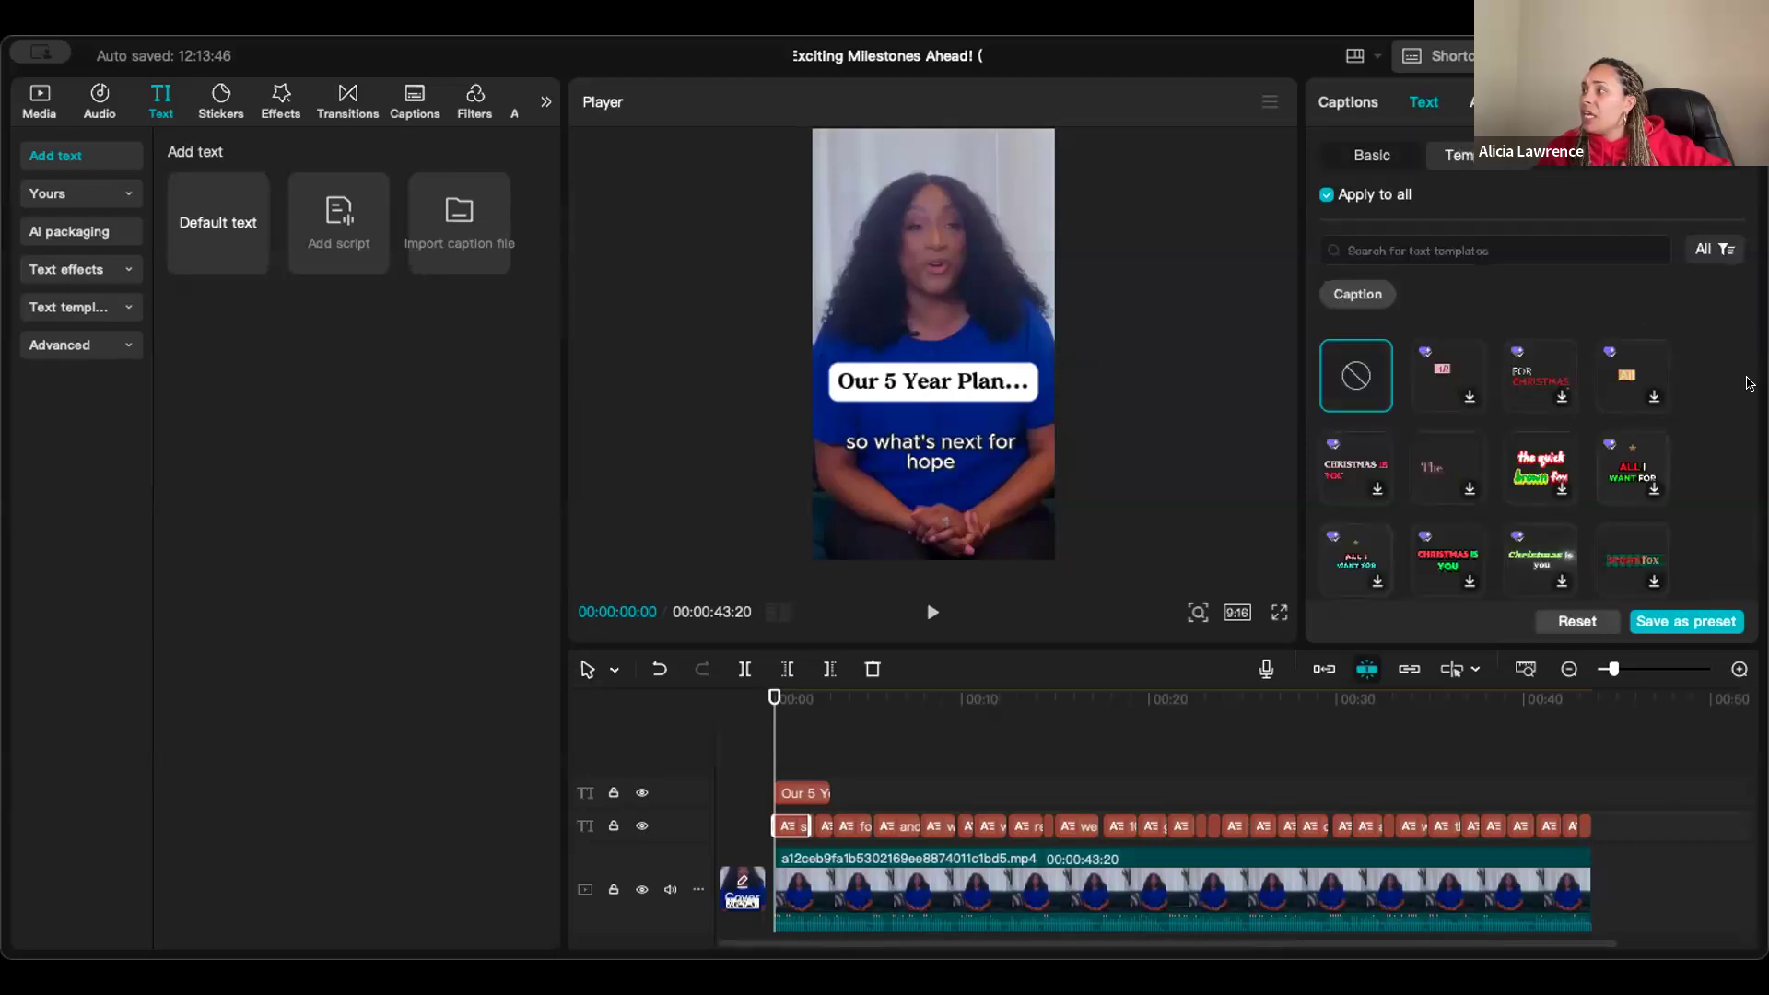
{"action": "scroll", "coordinate": [1696, 396], "scroll_direction": "down", "scroll_amount": 3}
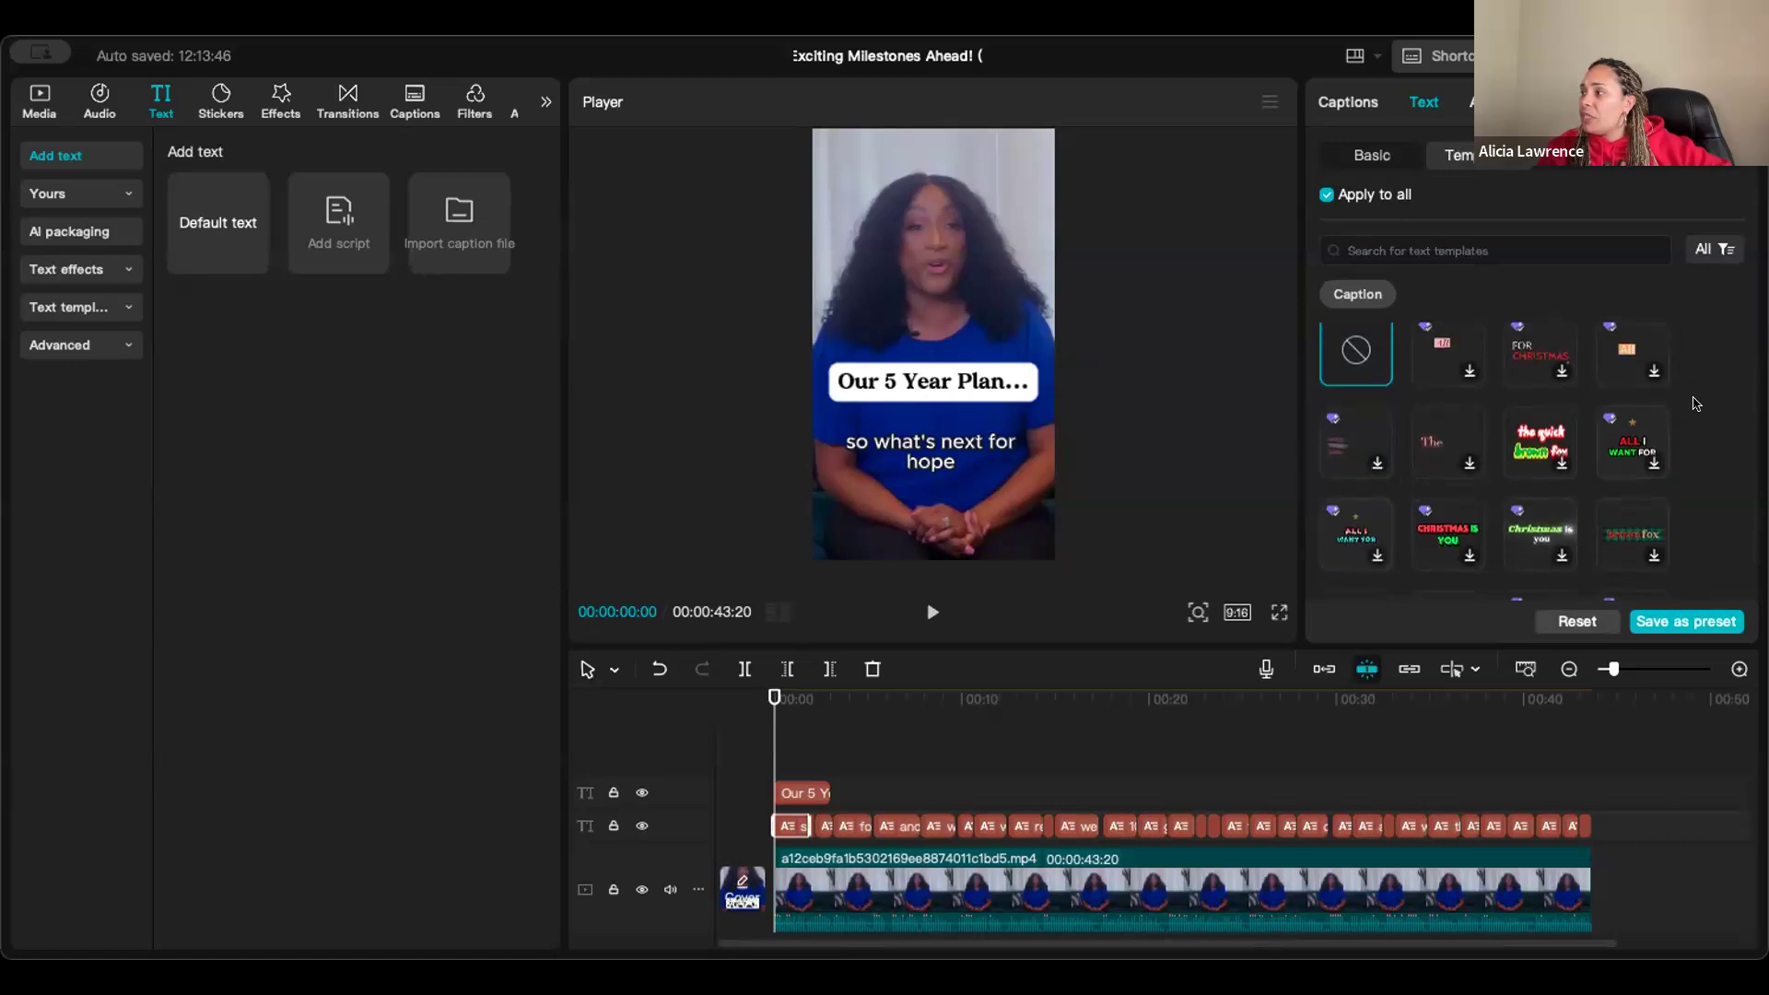
{"action": "scroll", "coordinate": [1705, 399], "scroll_direction": "down", "scroll_amount": 5}
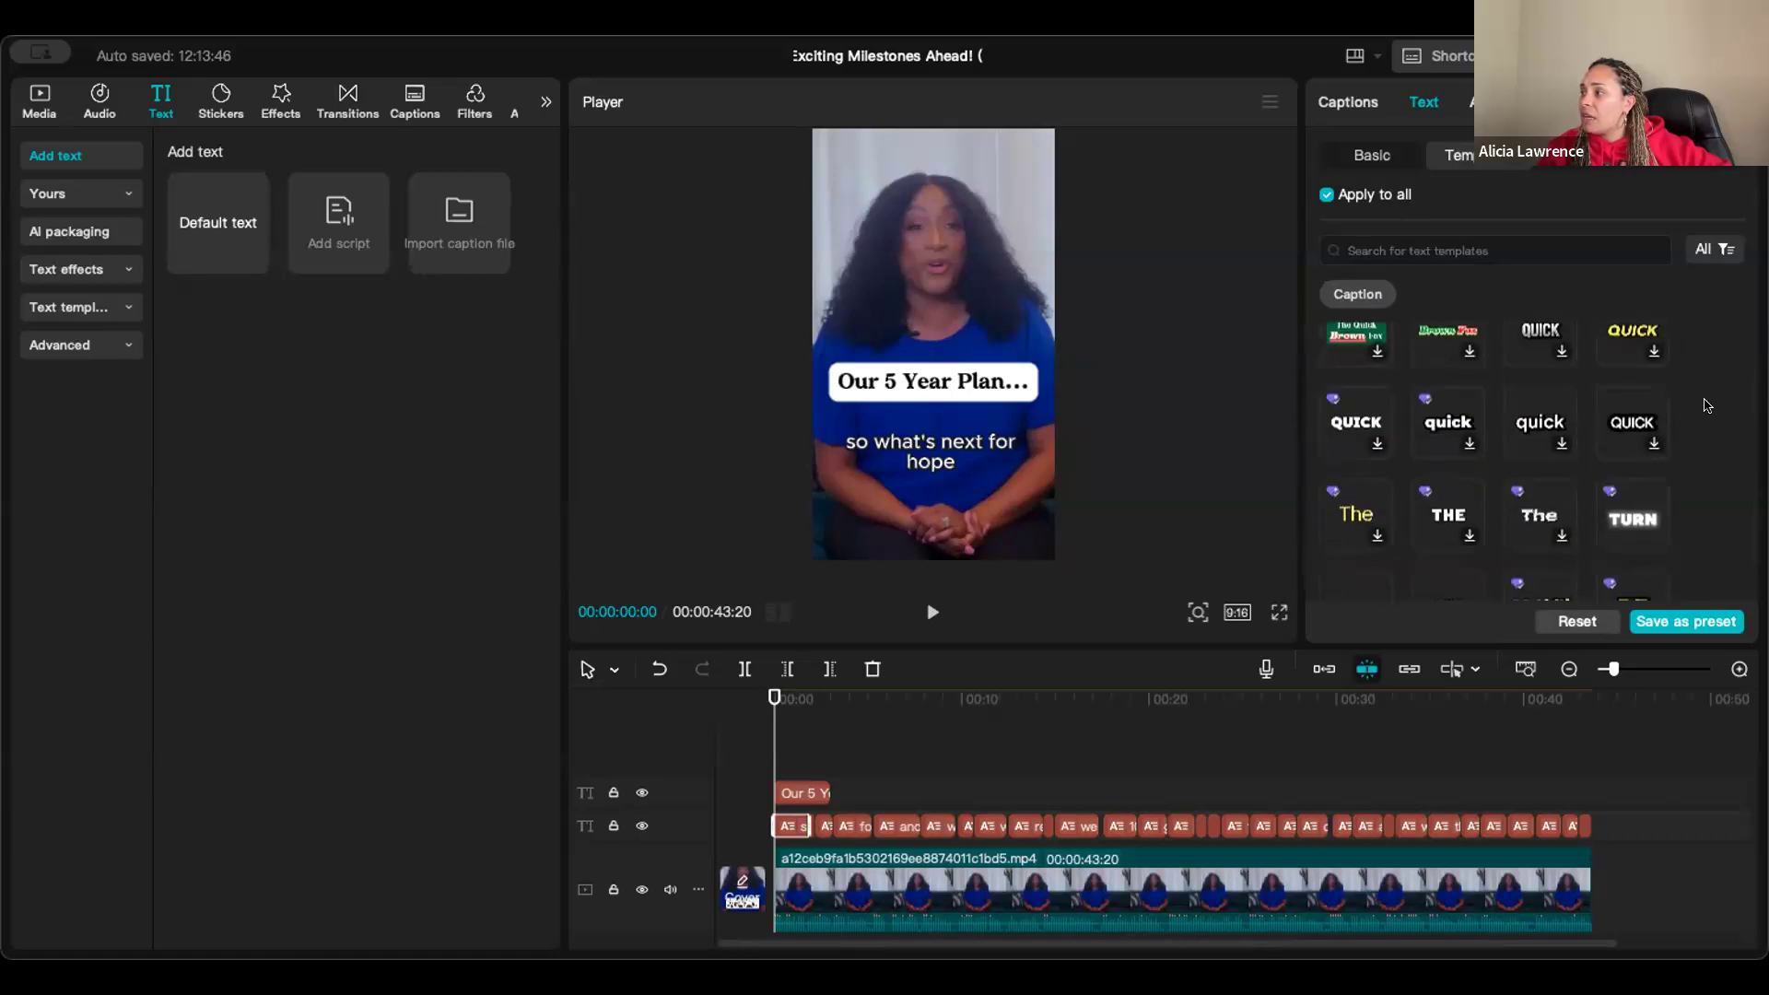
{"action": "left_click", "coordinate": [1359, 534]}
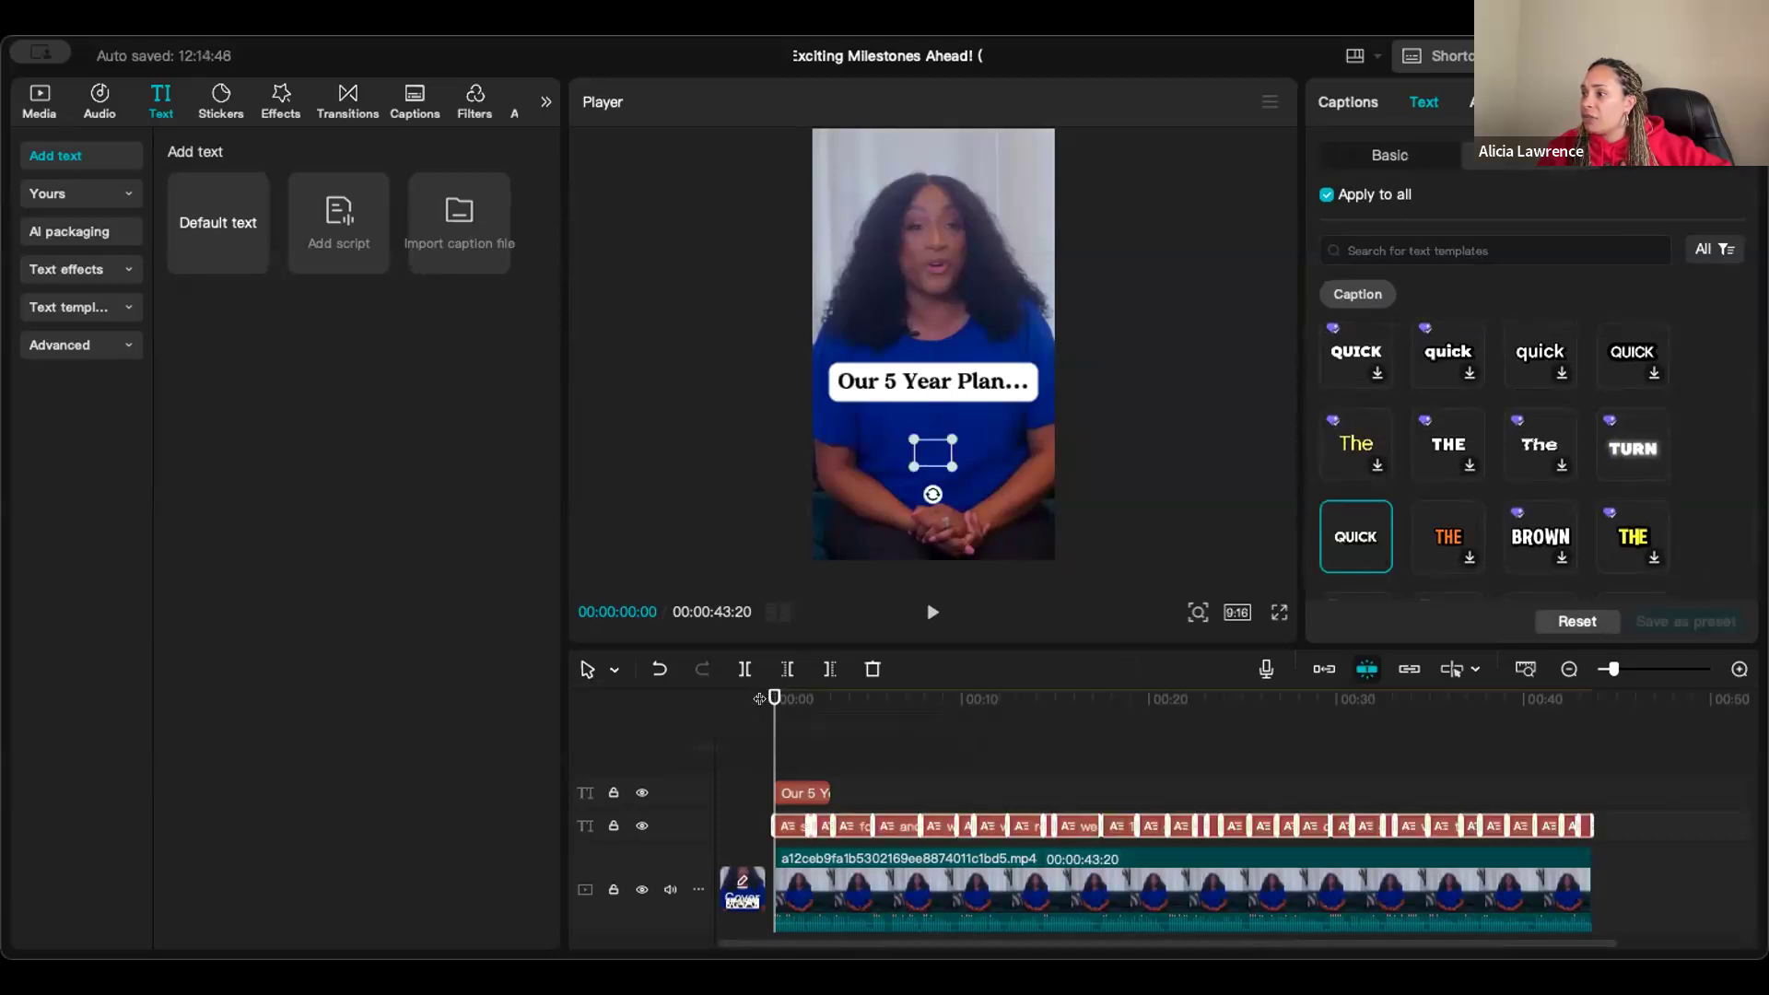
{"action": "mouse_move", "coordinate": [774, 699]}
{"action": "left_mouse_down"}
{"action": "mouse_move", "coordinate": [834, 701]}
{"action": "mouse_move", "coordinate": [775, 700]}
{"action": "left_mouse_up"}
Browse the caption templates and search them for "glow" to find an alternative style.
{"action": "scroll", "coordinate": [1492, 524], "scroll_direction": "down", "scroll_amount": 2}
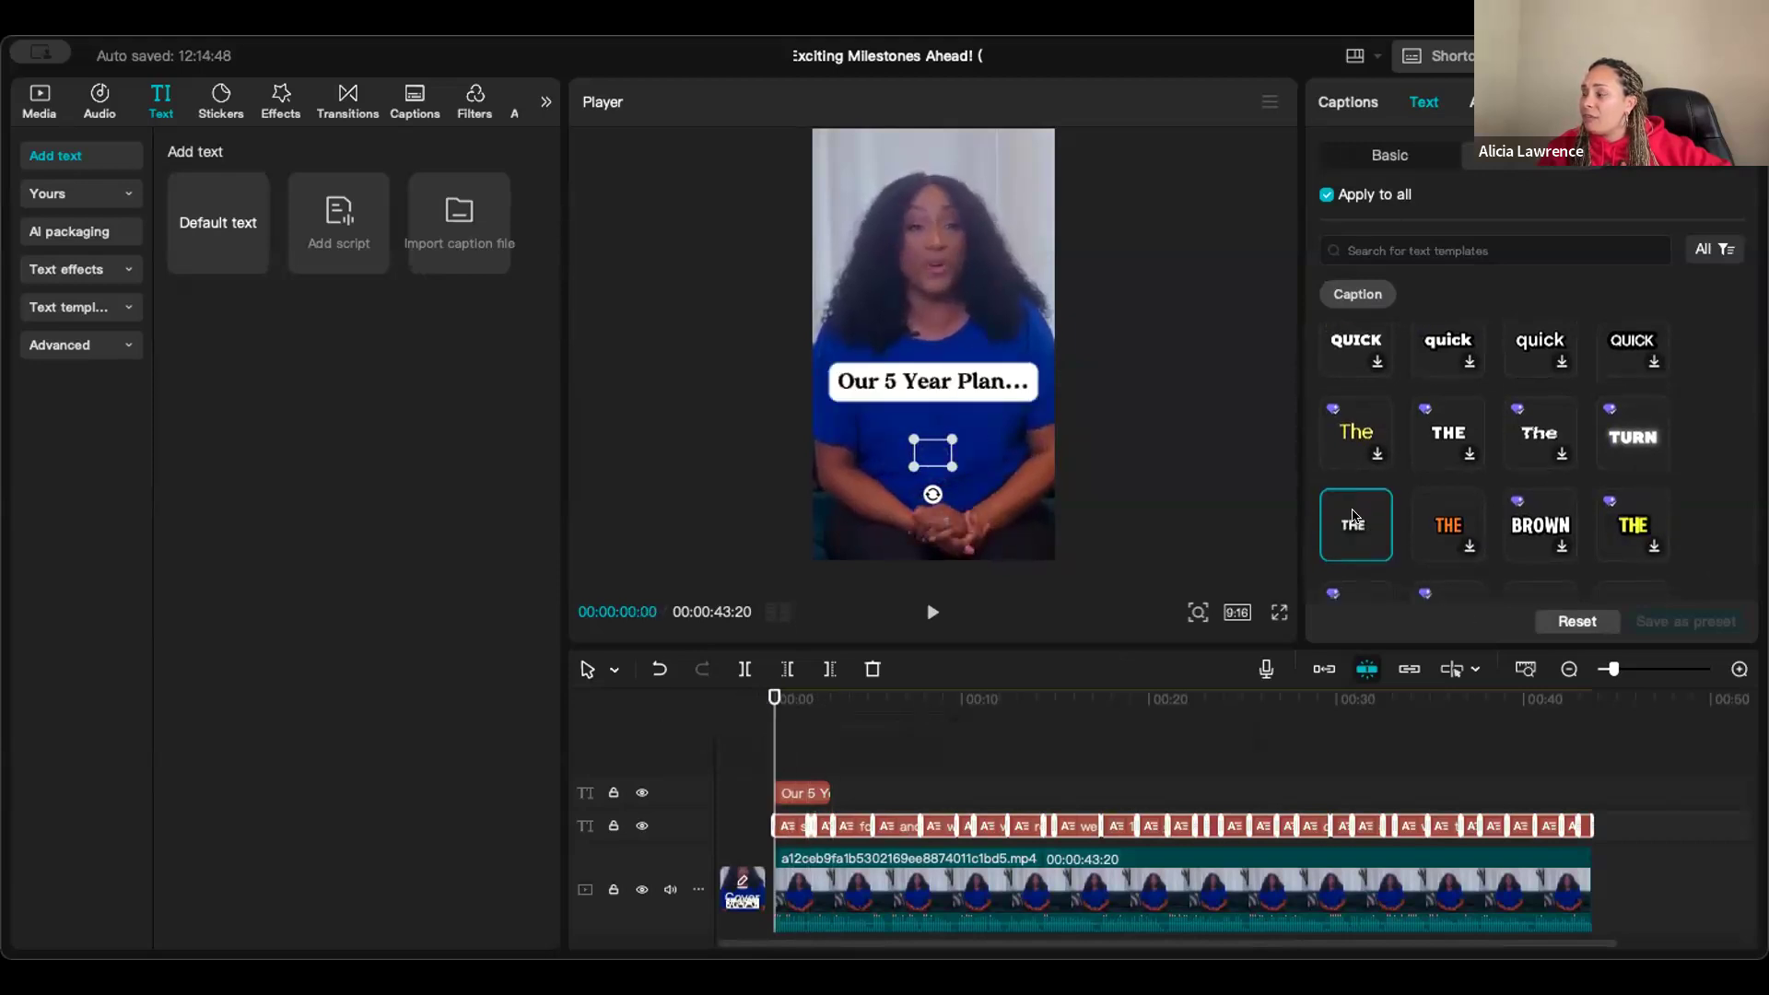
{"action": "scroll", "coordinate": [1677, 520], "scroll_direction": "down", "scroll_amount": 5}
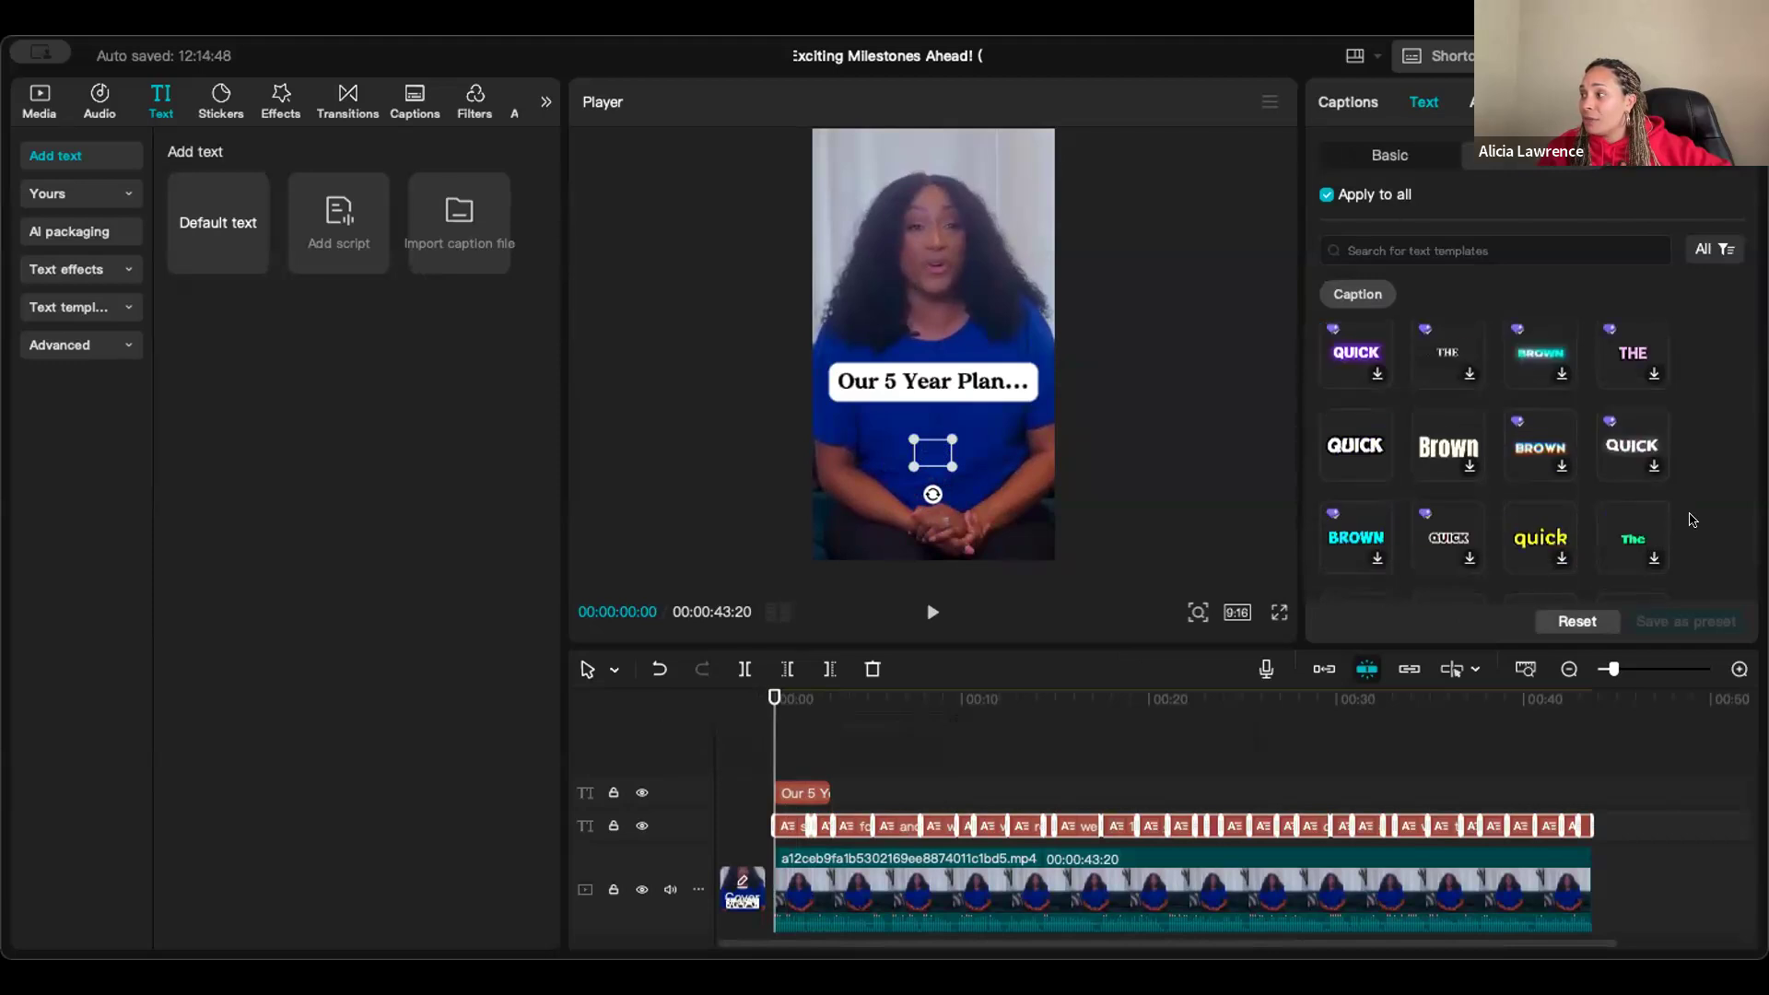
{"action": "scroll", "coordinate": [1693, 520], "scroll_direction": "down", "scroll_amount": 5}
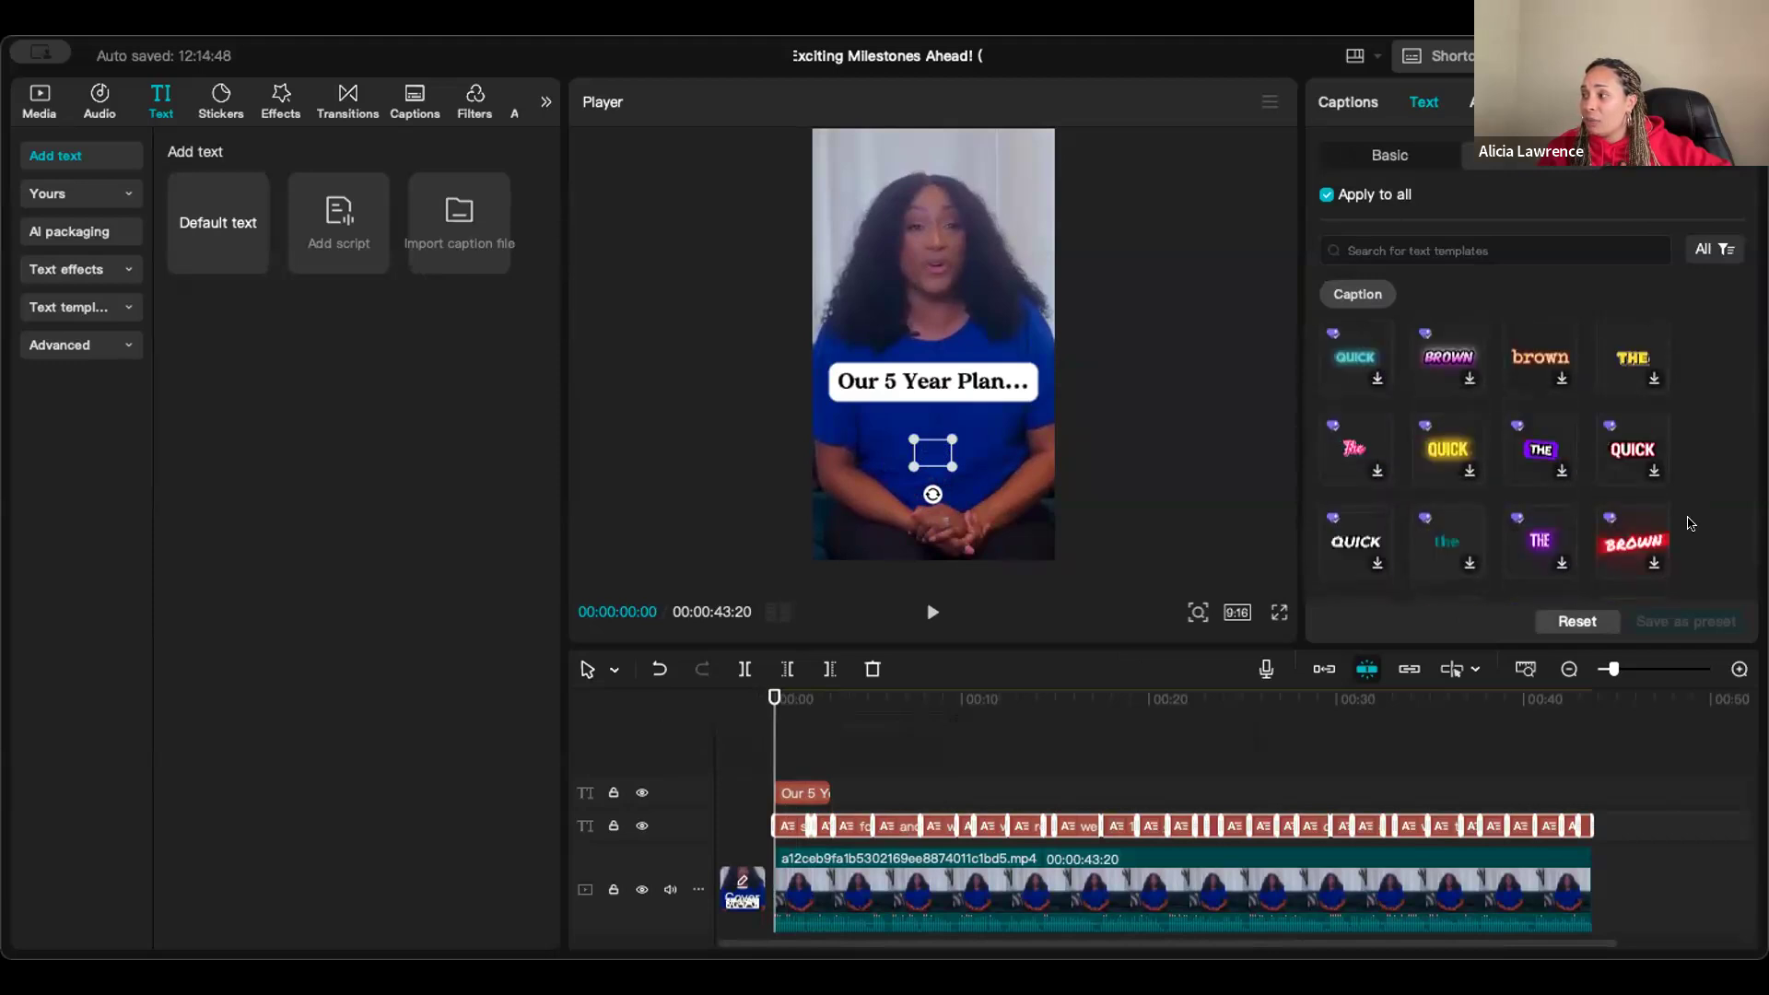
{"action": "scroll", "coordinate": [1690, 512], "scroll_direction": "up", "scroll_amount": 6}
{"action": "scroll", "coordinate": [1691, 497], "scroll_direction": "down", "scroll_amount": 5}
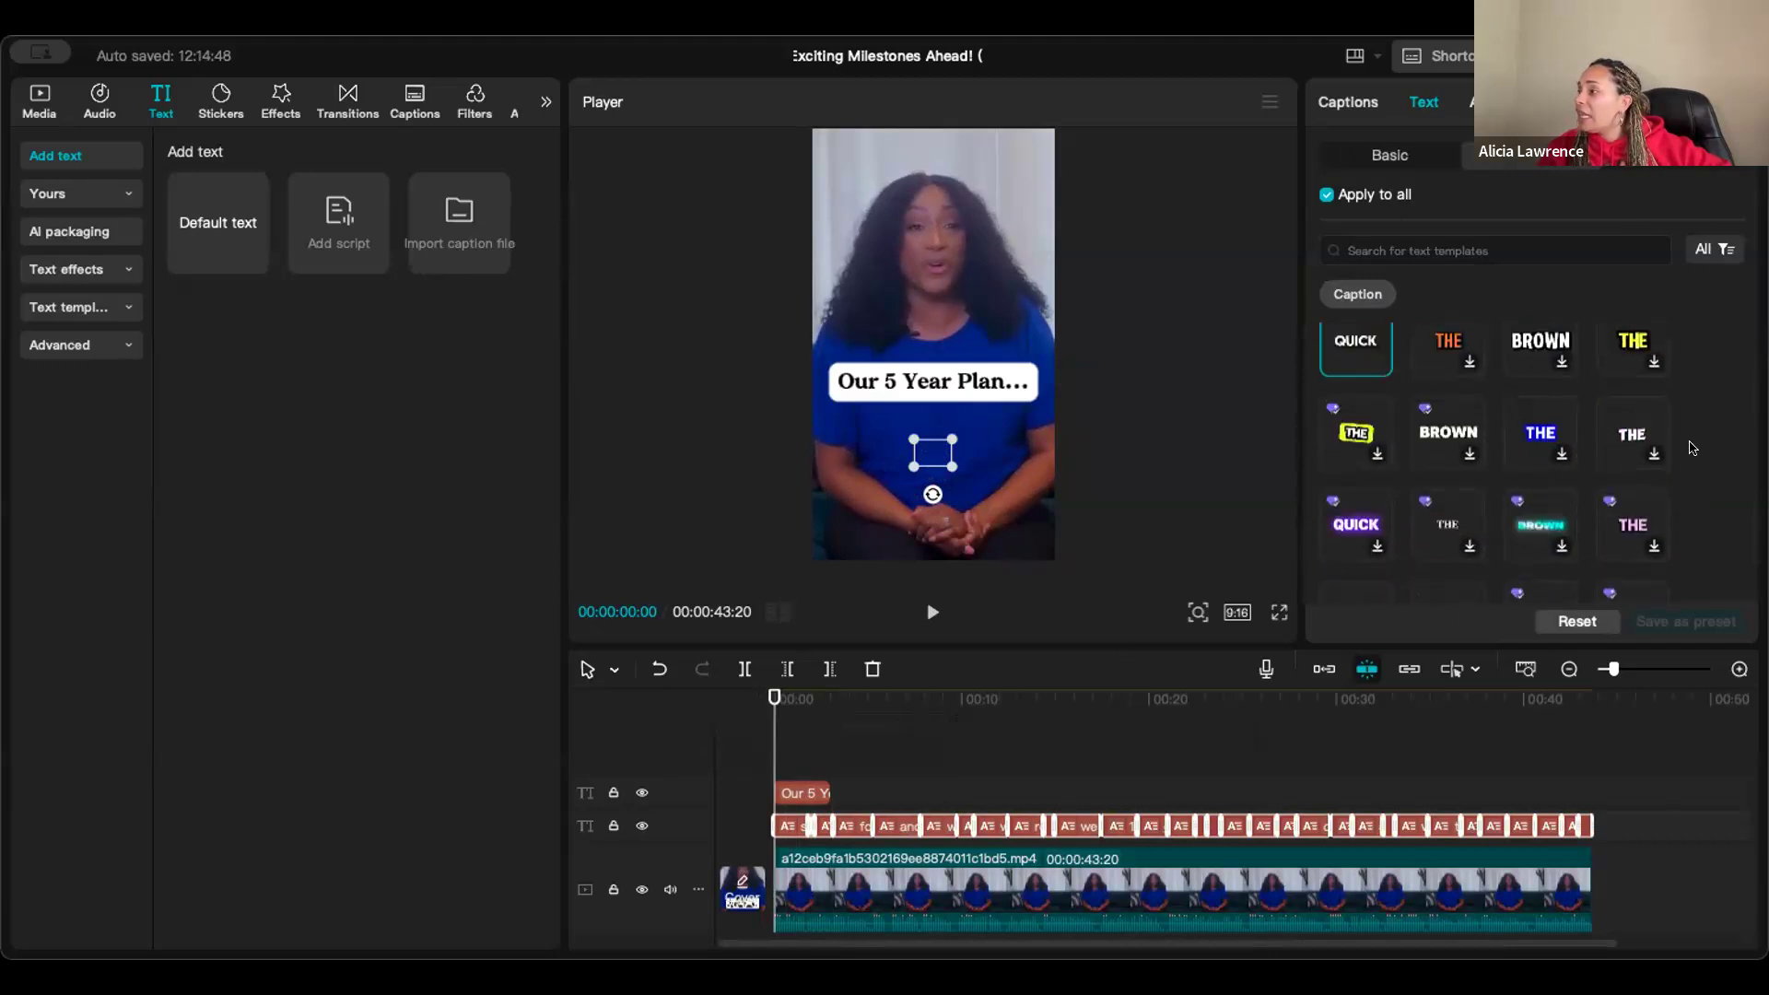
{"action": "scroll", "coordinate": [1693, 450], "scroll_direction": "up", "scroll_amount": 5}
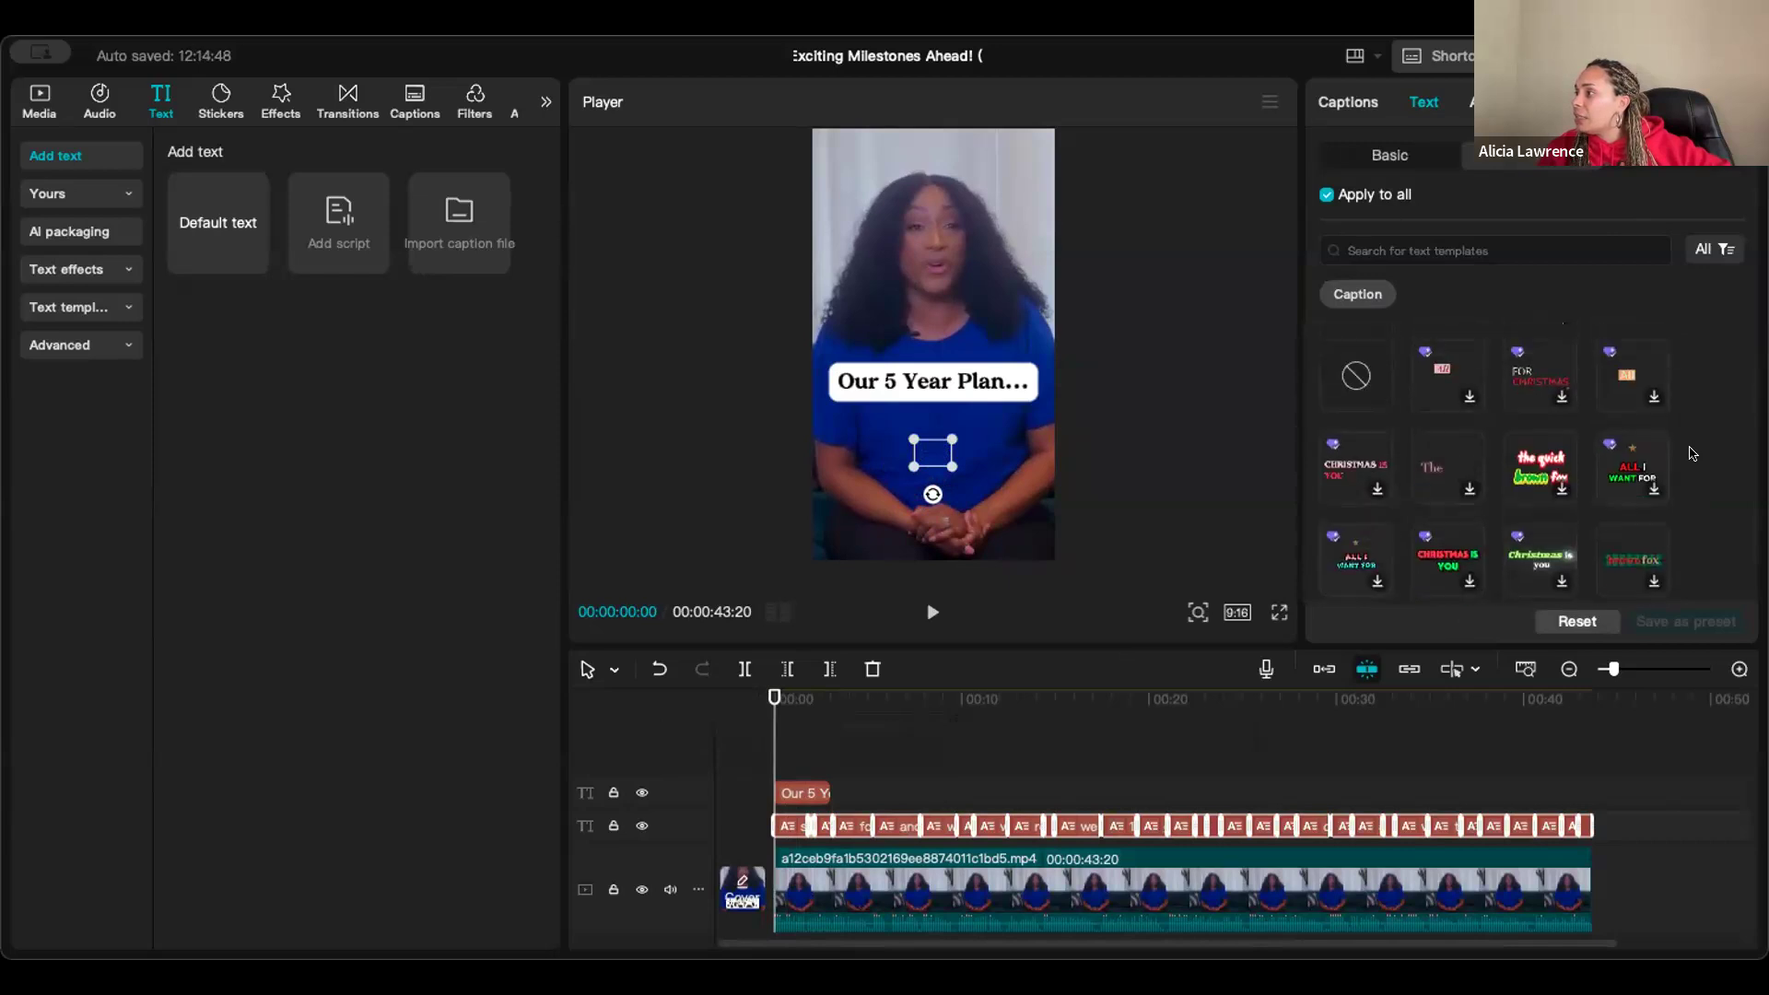
{"action": "left_click", "coordinate": [1448, 245]}
{"action": "type", "text": "glow"}
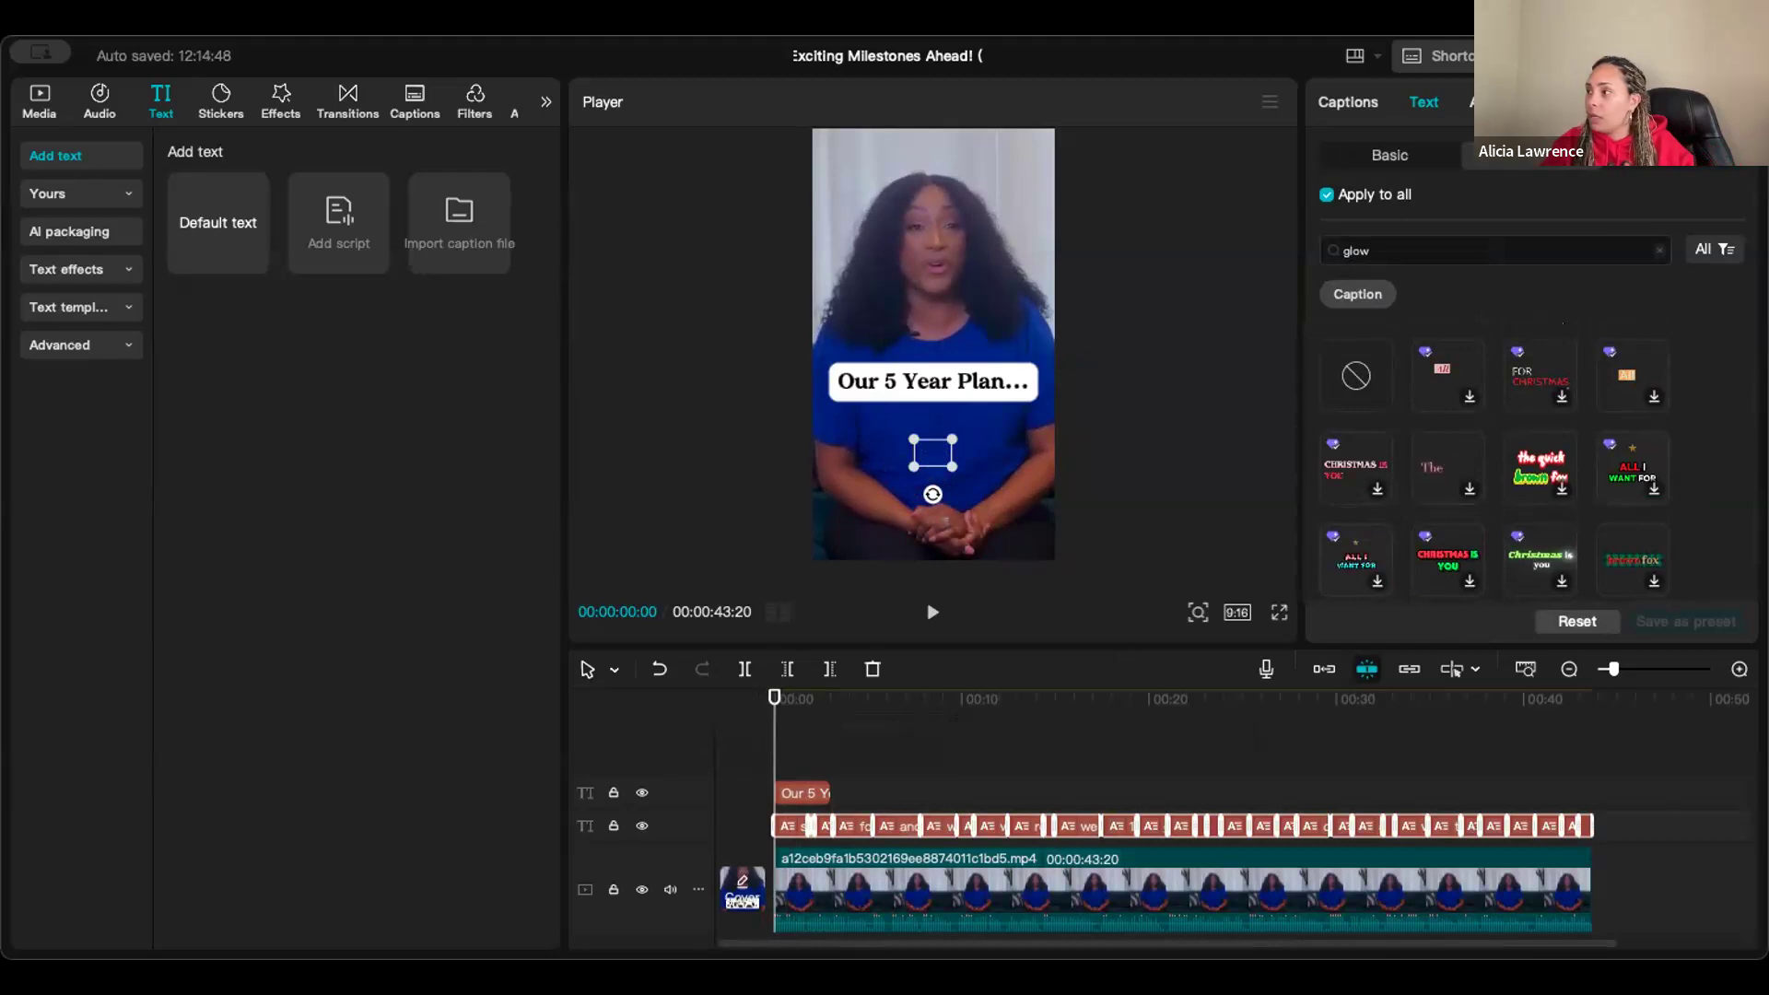
{"action": "key", "text": "Return"}
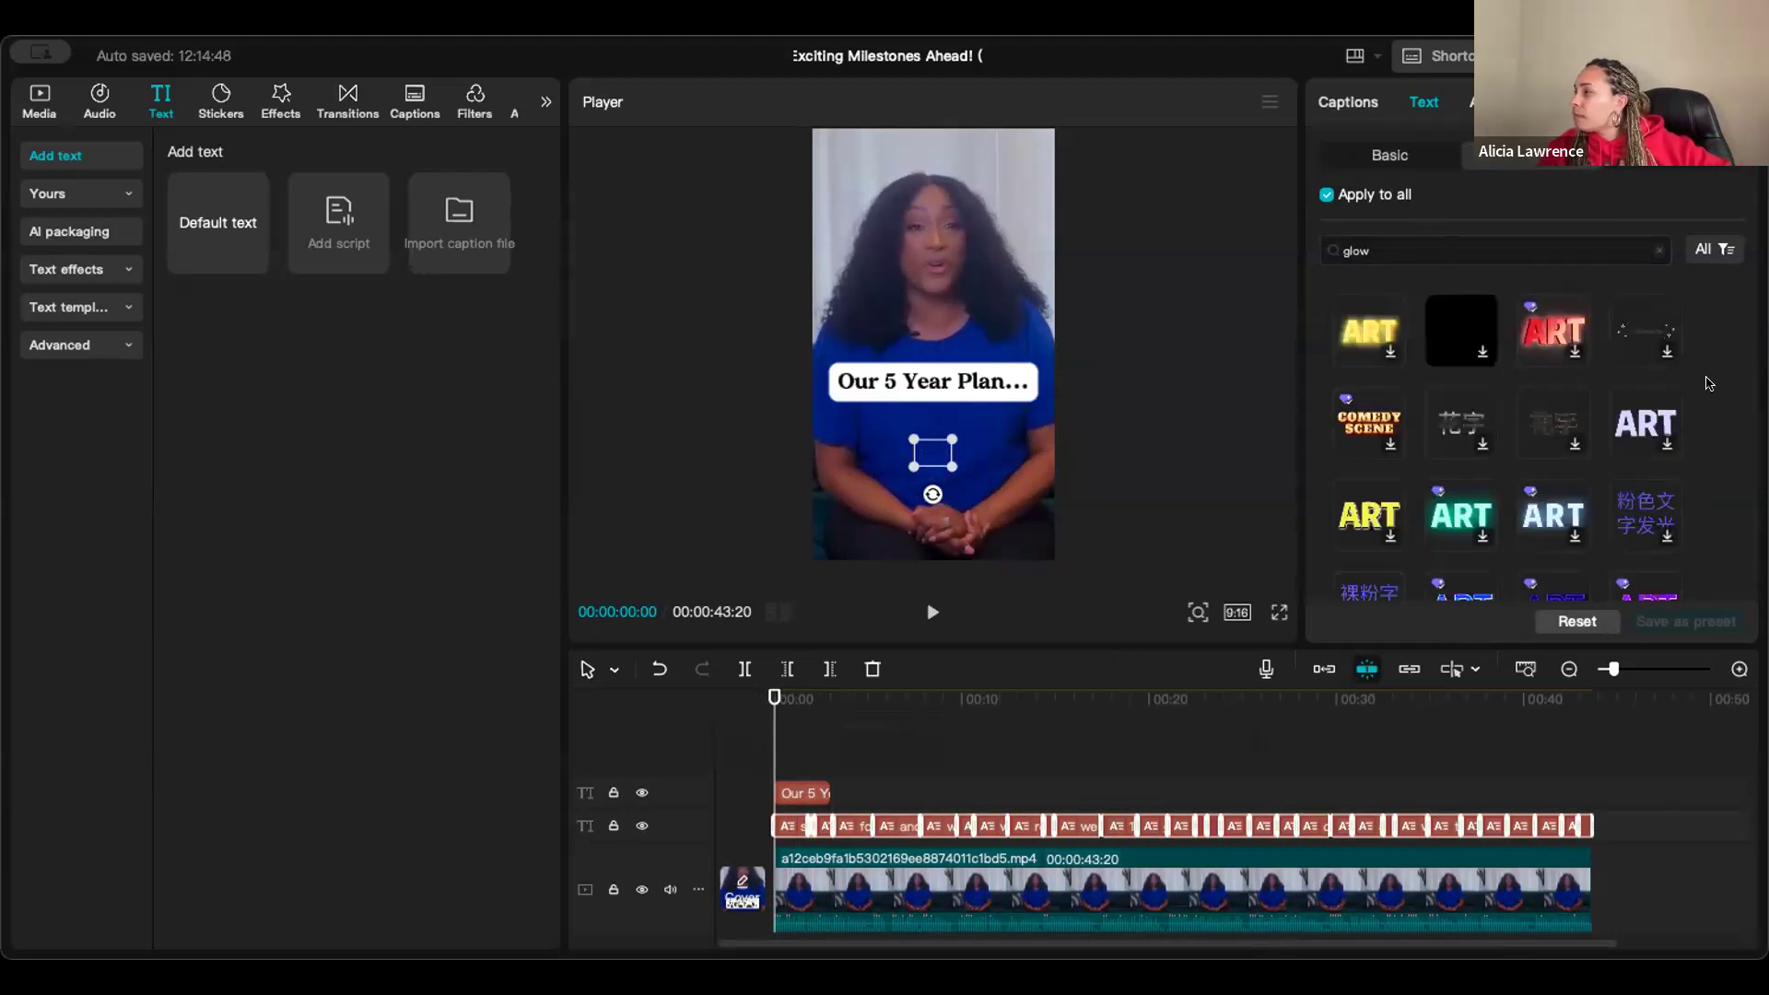
{"action": "scroll", "coordinate": [1699, 389], "scroll_direction": "down", "scroll_amount": 2}
{"action": "scroll", "coordinate": [1699, 389], "scroll_direction": "down", "scroll_amount": 5}
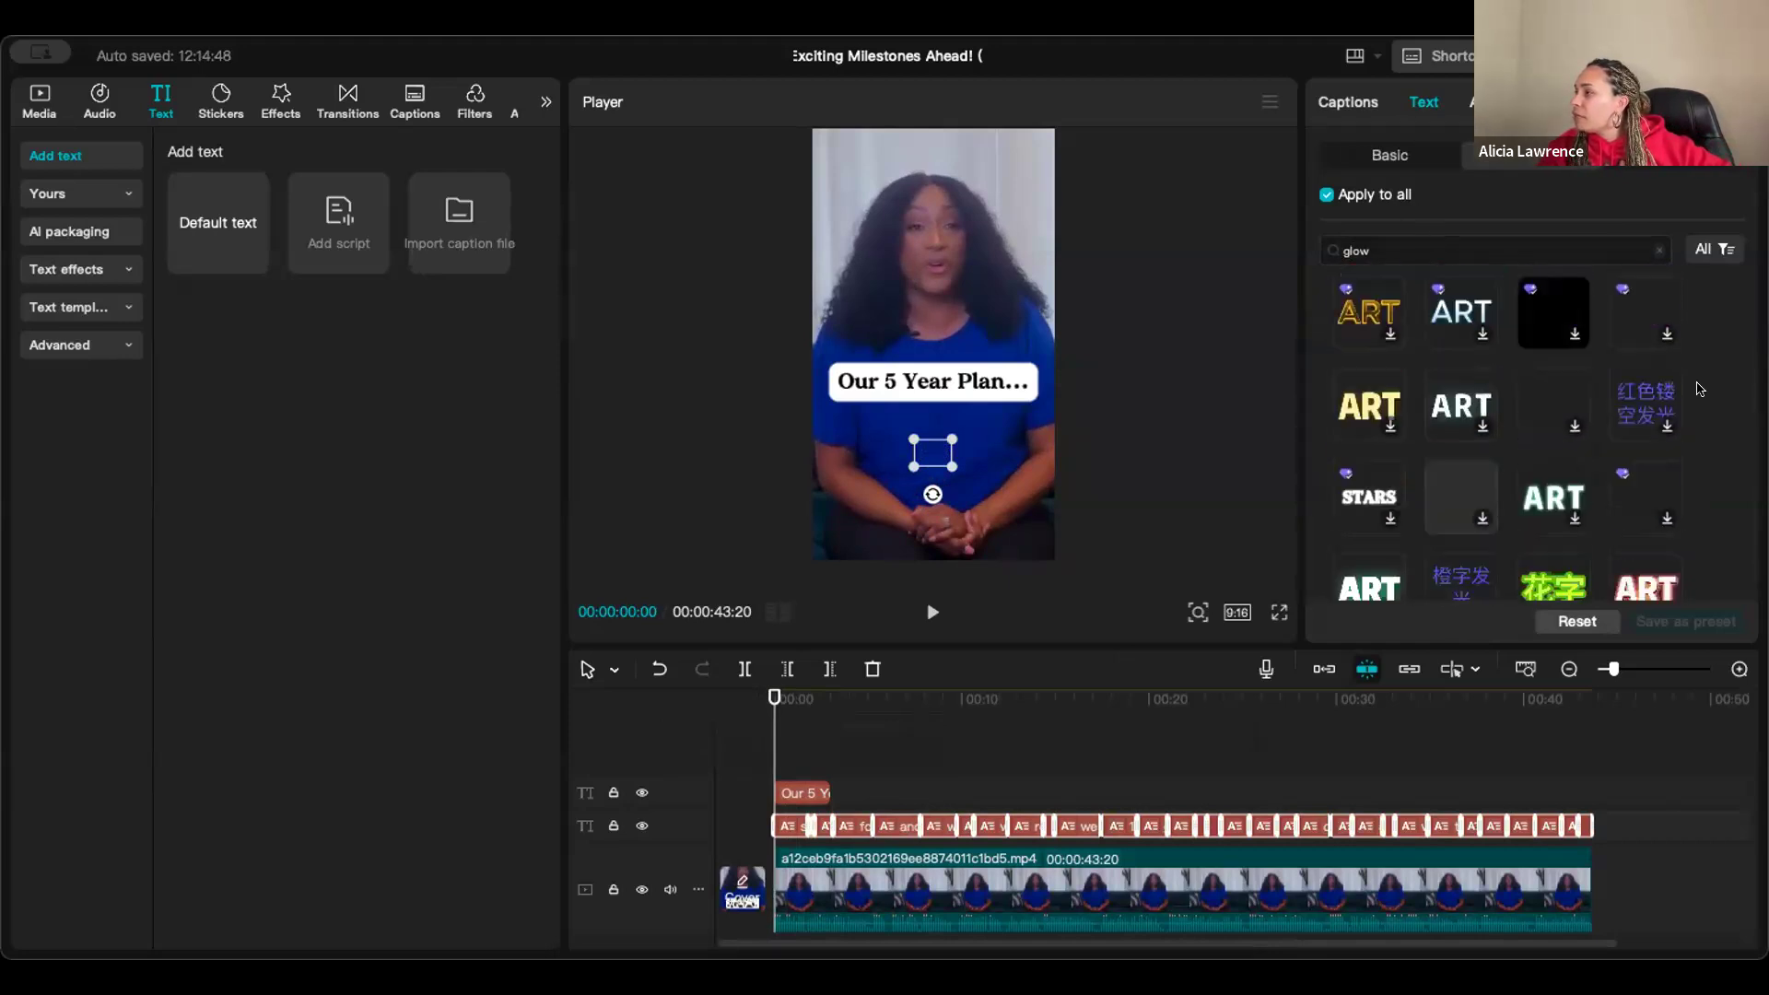
{"action": "scroll", "coordinate": [1698, 389], "scroll_direction": "up", "scroll_amount": 7}
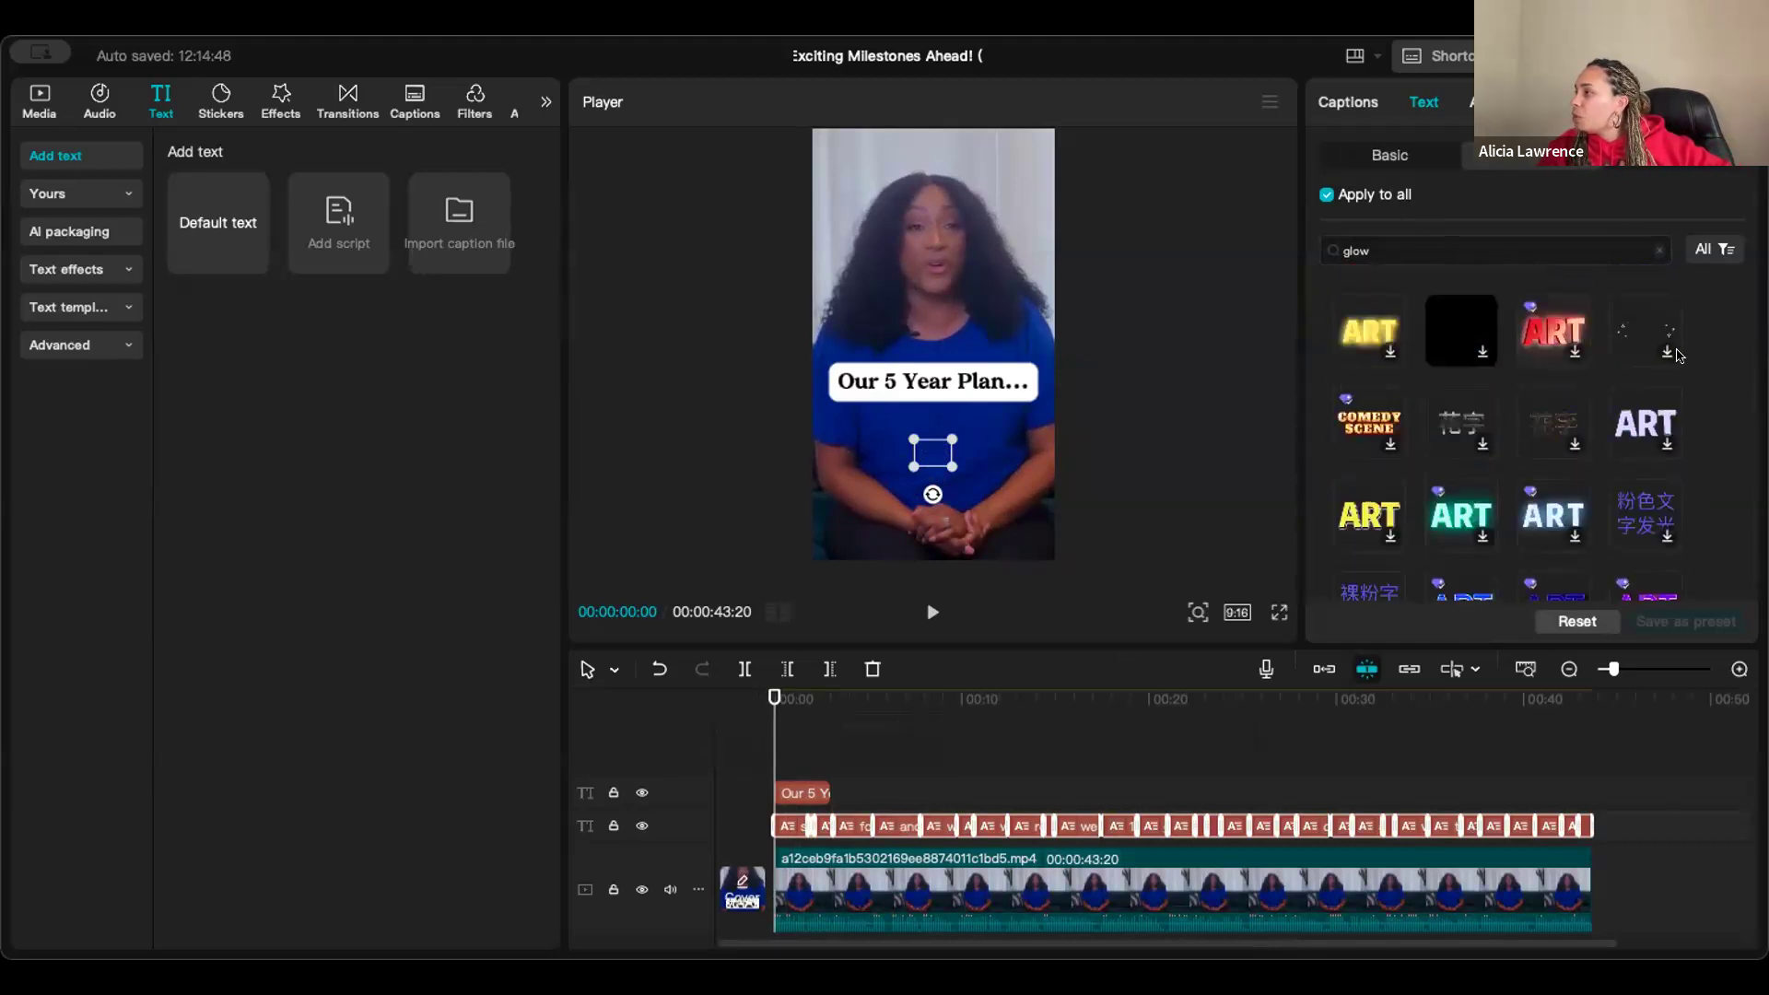
Clear the template search and apply the bold white "The quick brown fox" caption template to all captions.
{"action": "left_click", "coordinate": [1660, 250]}
{"action": "scroll", "coordinate": [1700, 383], "scroll_direction": "down", "scroll_amount": 5}
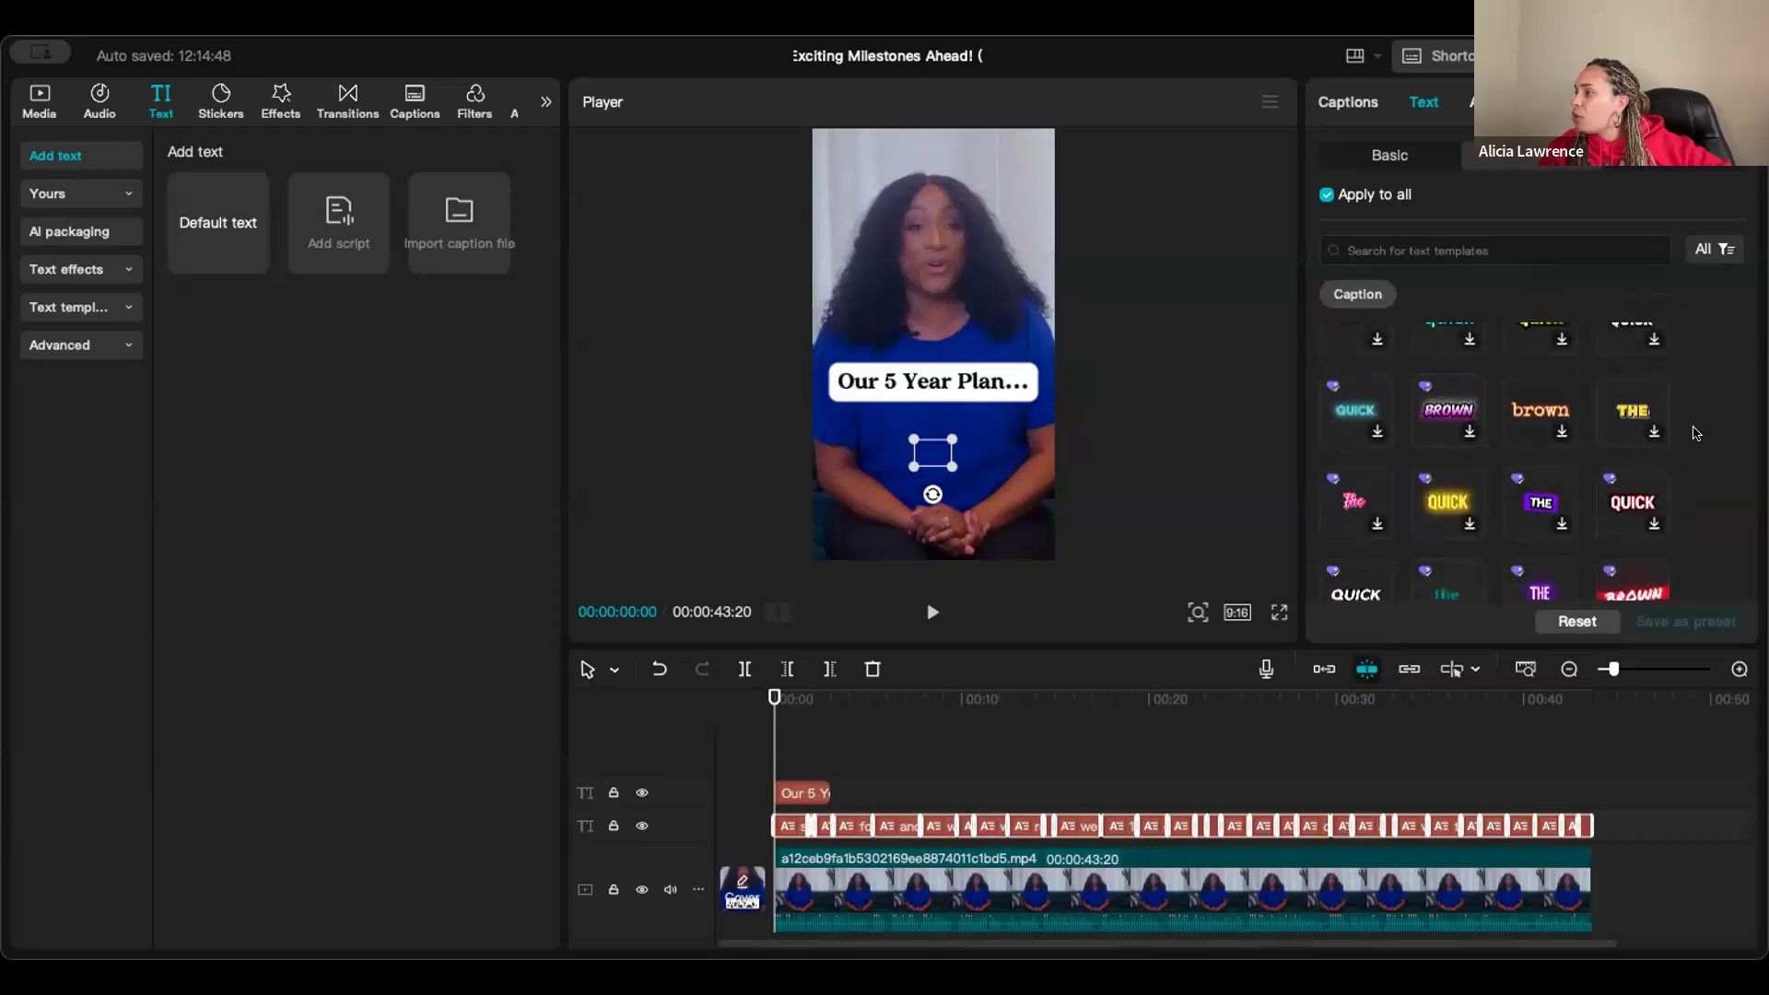
{"action": "scroll", "coordinate": [1701, 440], "scroll_direction": "down", "scroll_amount": 3}
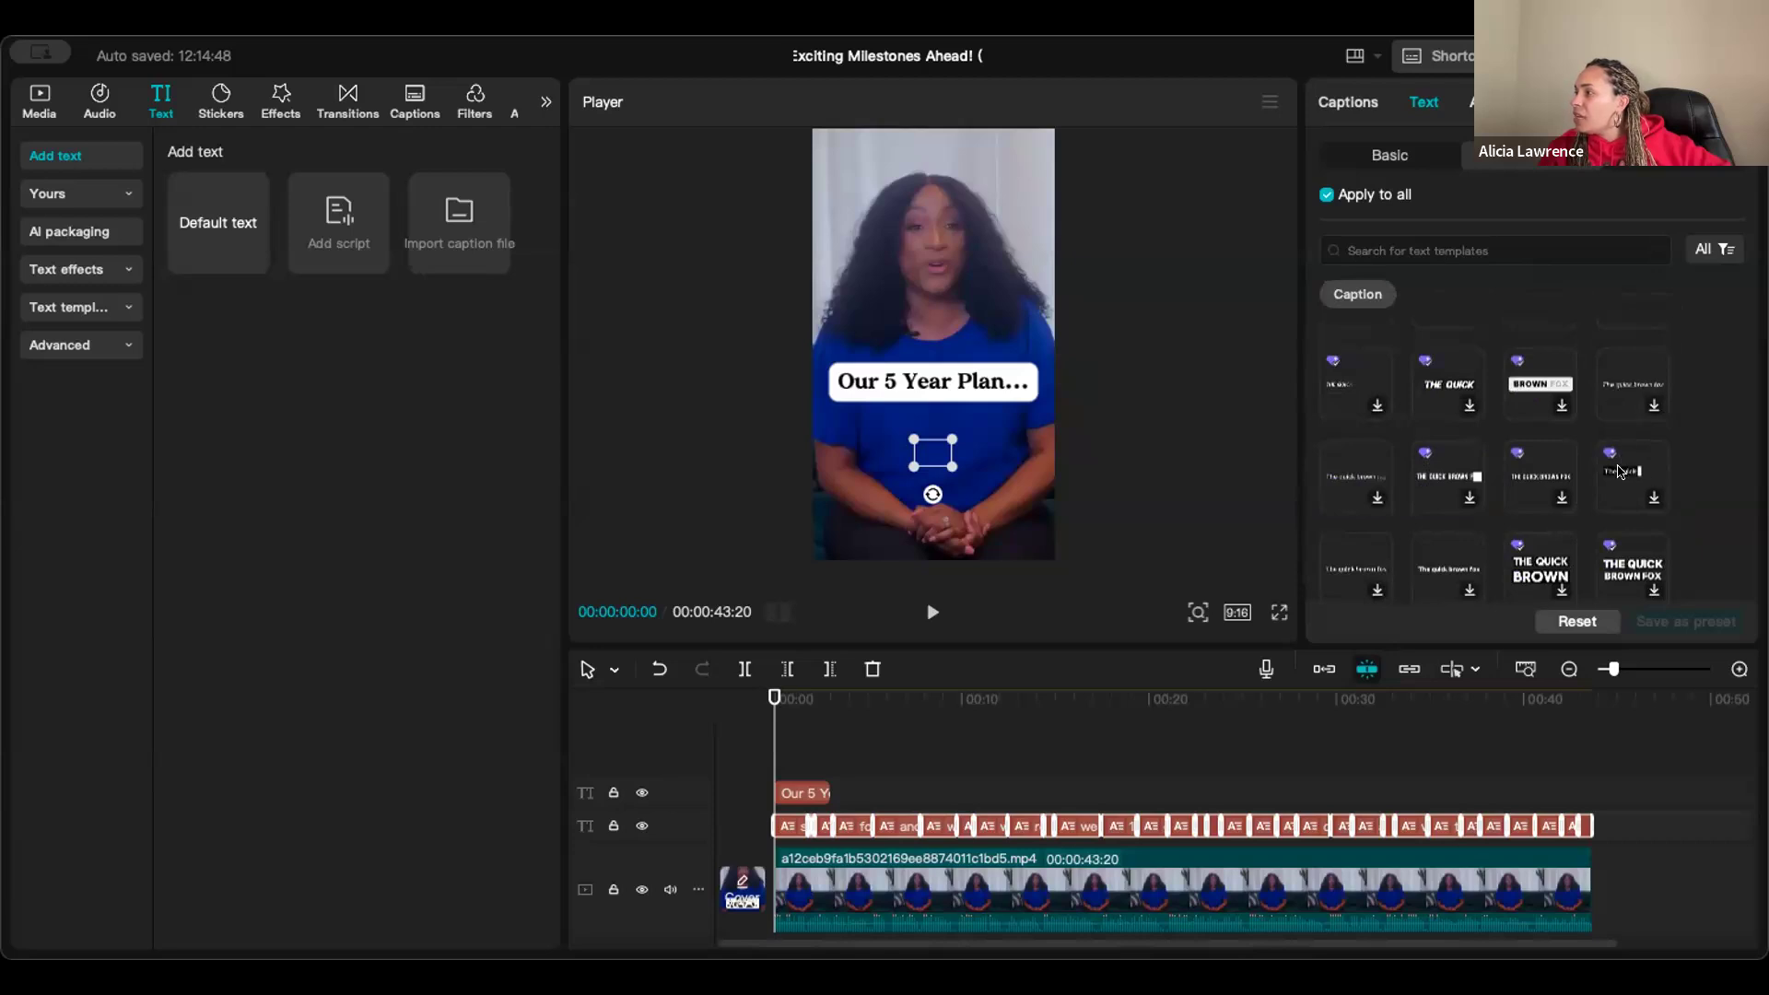
{"action": "left_click", "coordinate": [1435, 482]}
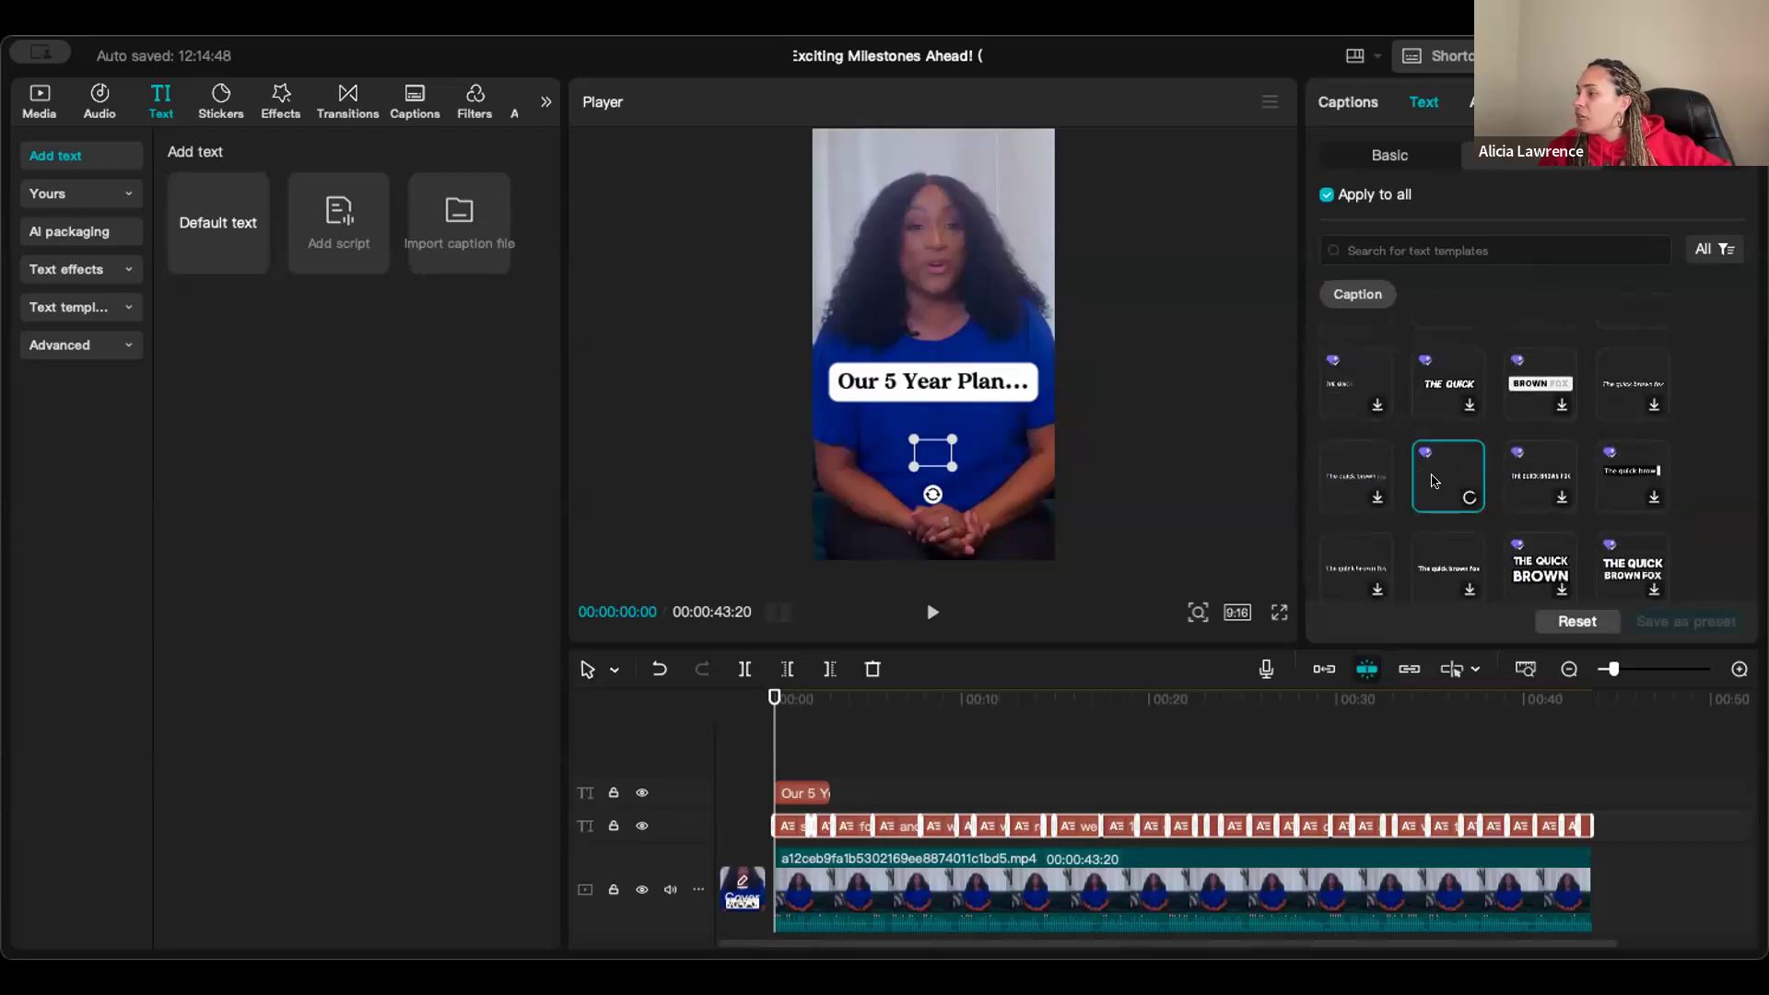
{"action": "scroll", "coordinate": [1435, 547], "scroll_direction": "down", "scroll_amount": 1}
{"action": "left_click", "coordinate": [1439, 553]}
Play the opening of the short and scrub through the first caption to check its template animation.
{"action": "key", "text": "space"}
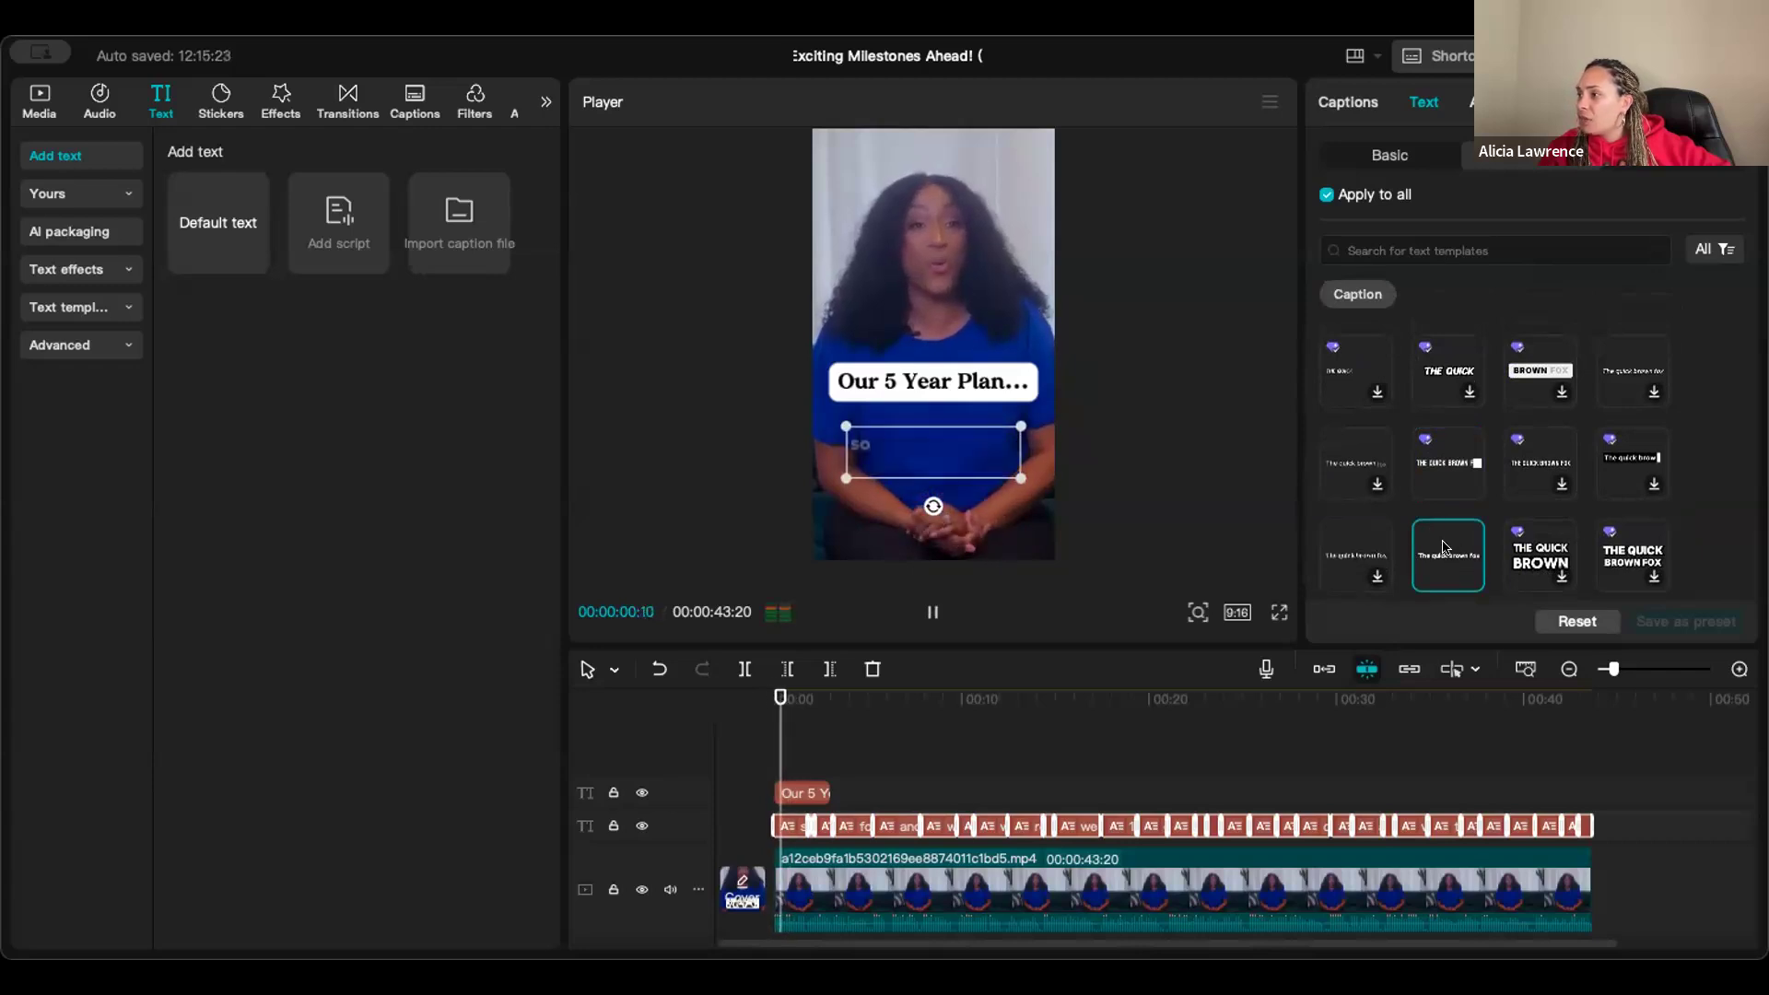
{"action": "key", "text": "space"}
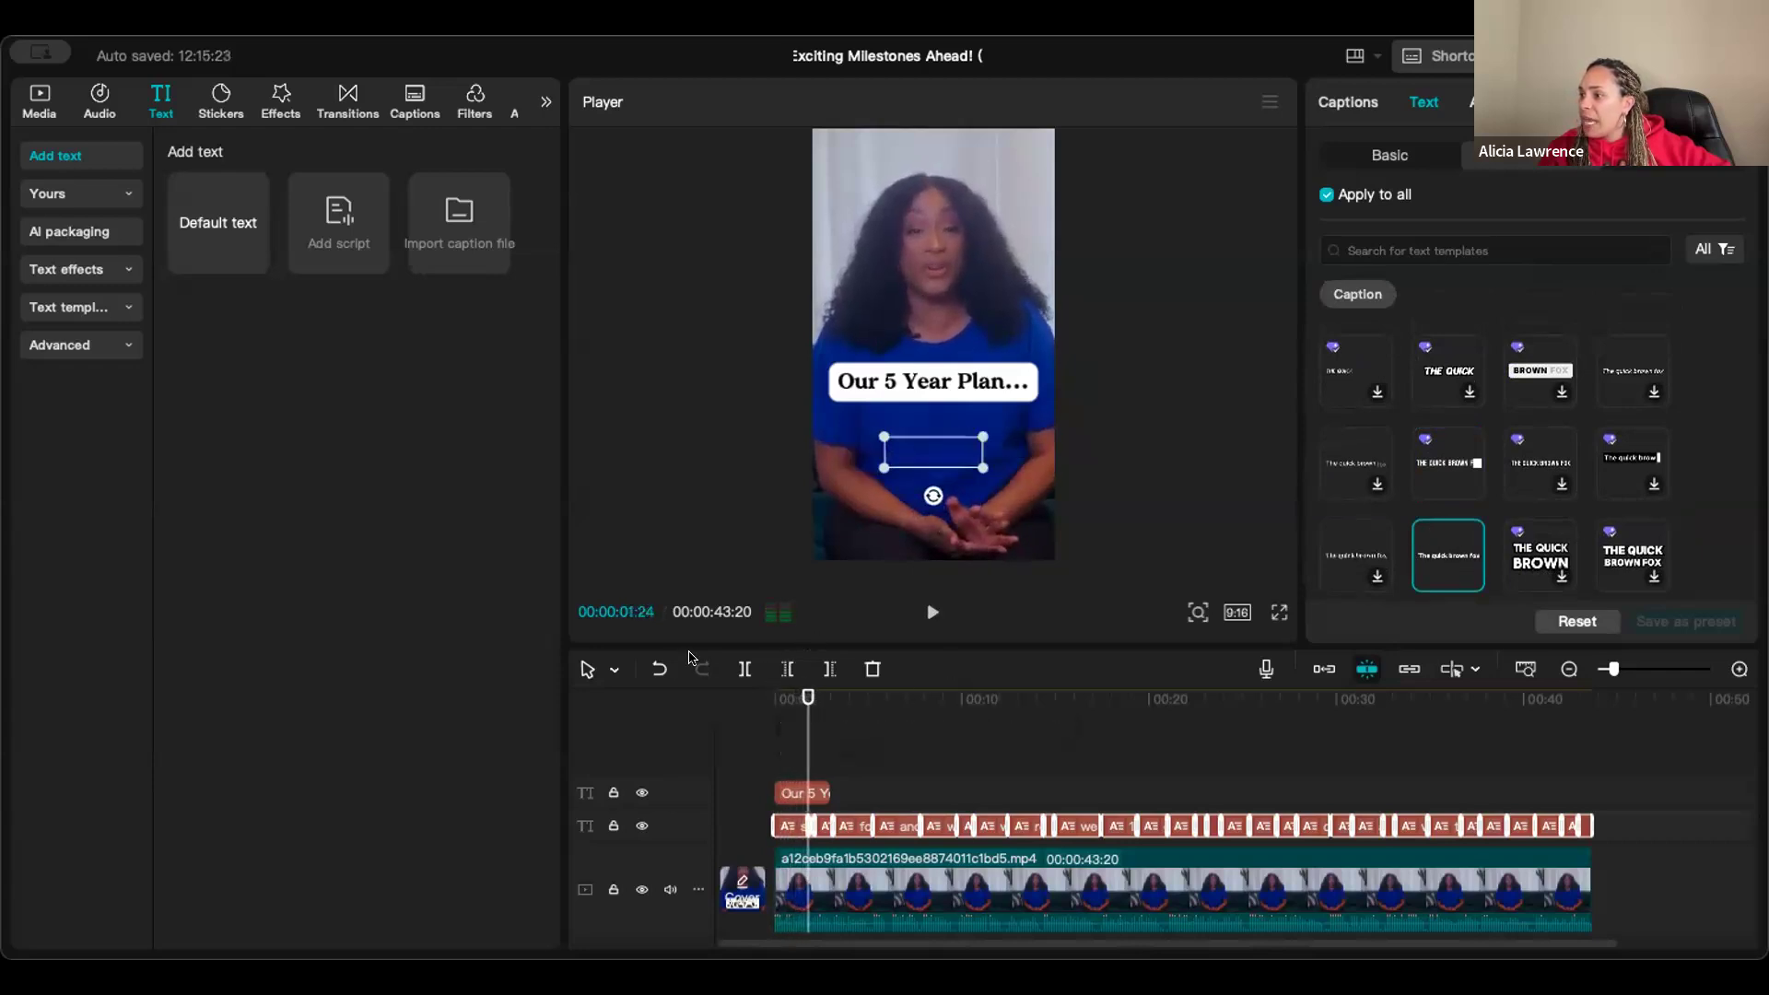
{"action": "left_click", "coordinate": [774, 735]}
{"action": "left_click_drag", "start_coordinate": [774, 735], "coordinate": [793, 735]}
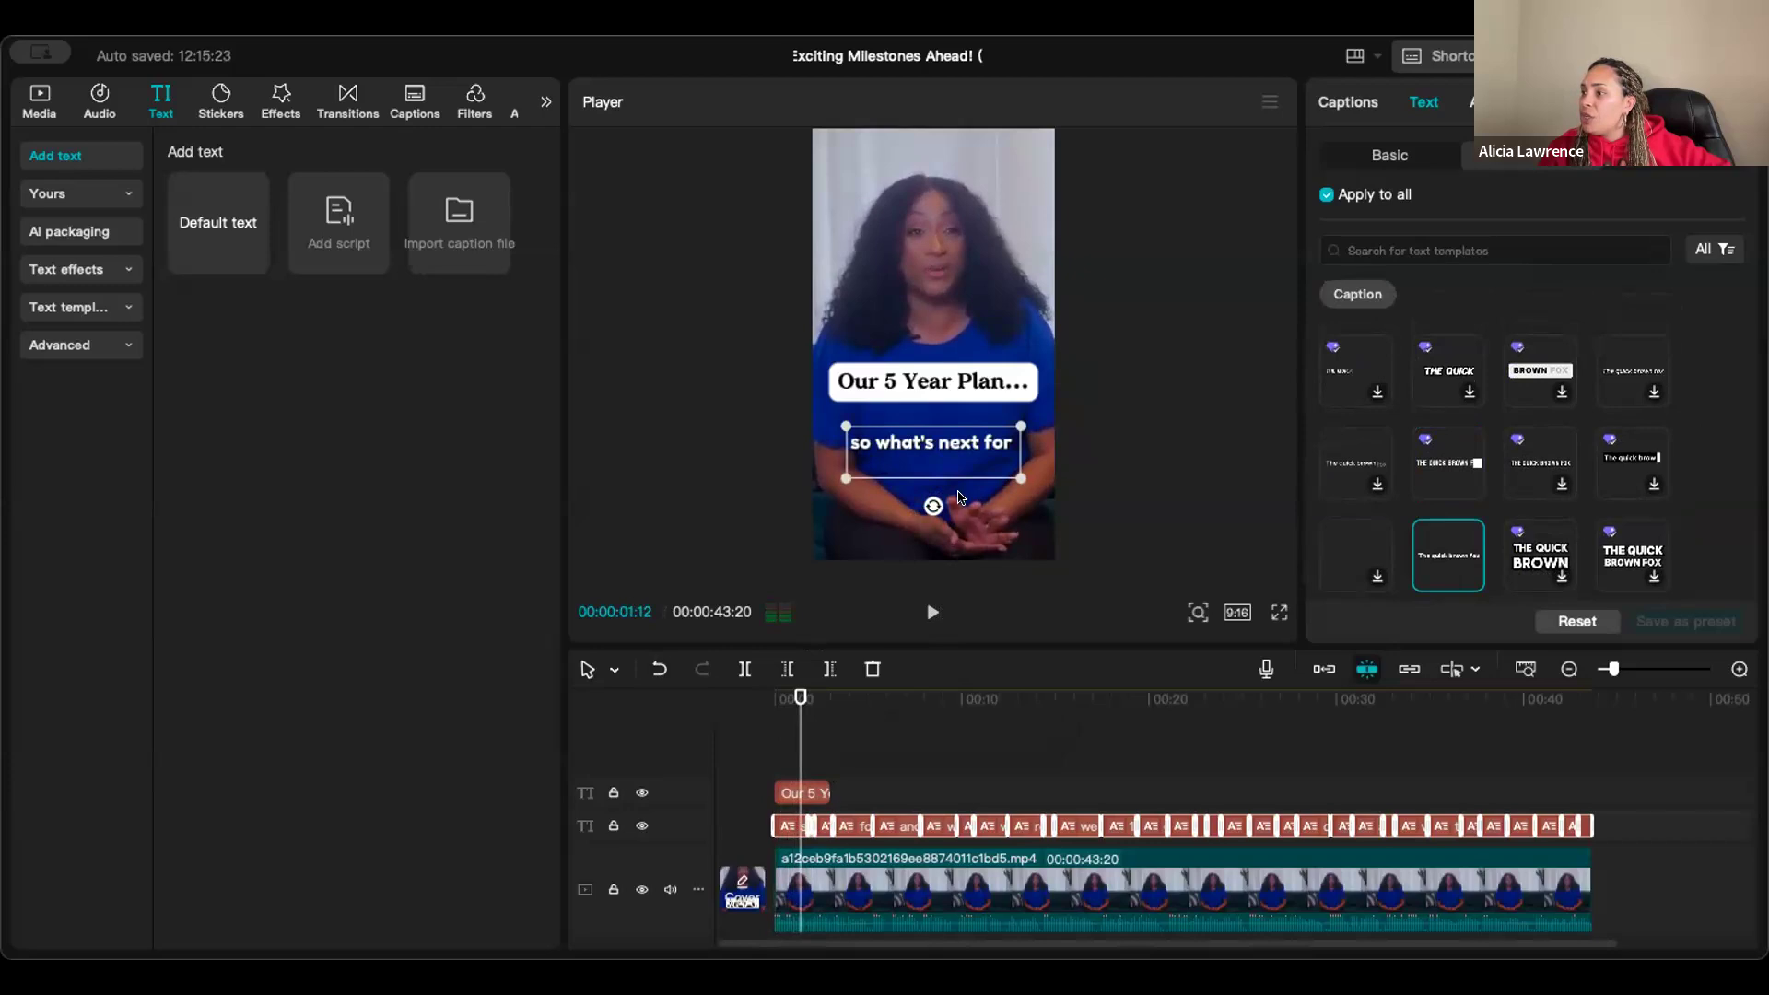
Compare uppercase and title case on the captions and set all of them to uppercase.
{"action": "left_click", "coordinate": [1405, 157]}
{"action": "left_click", "coordinate": [1417, 410]}
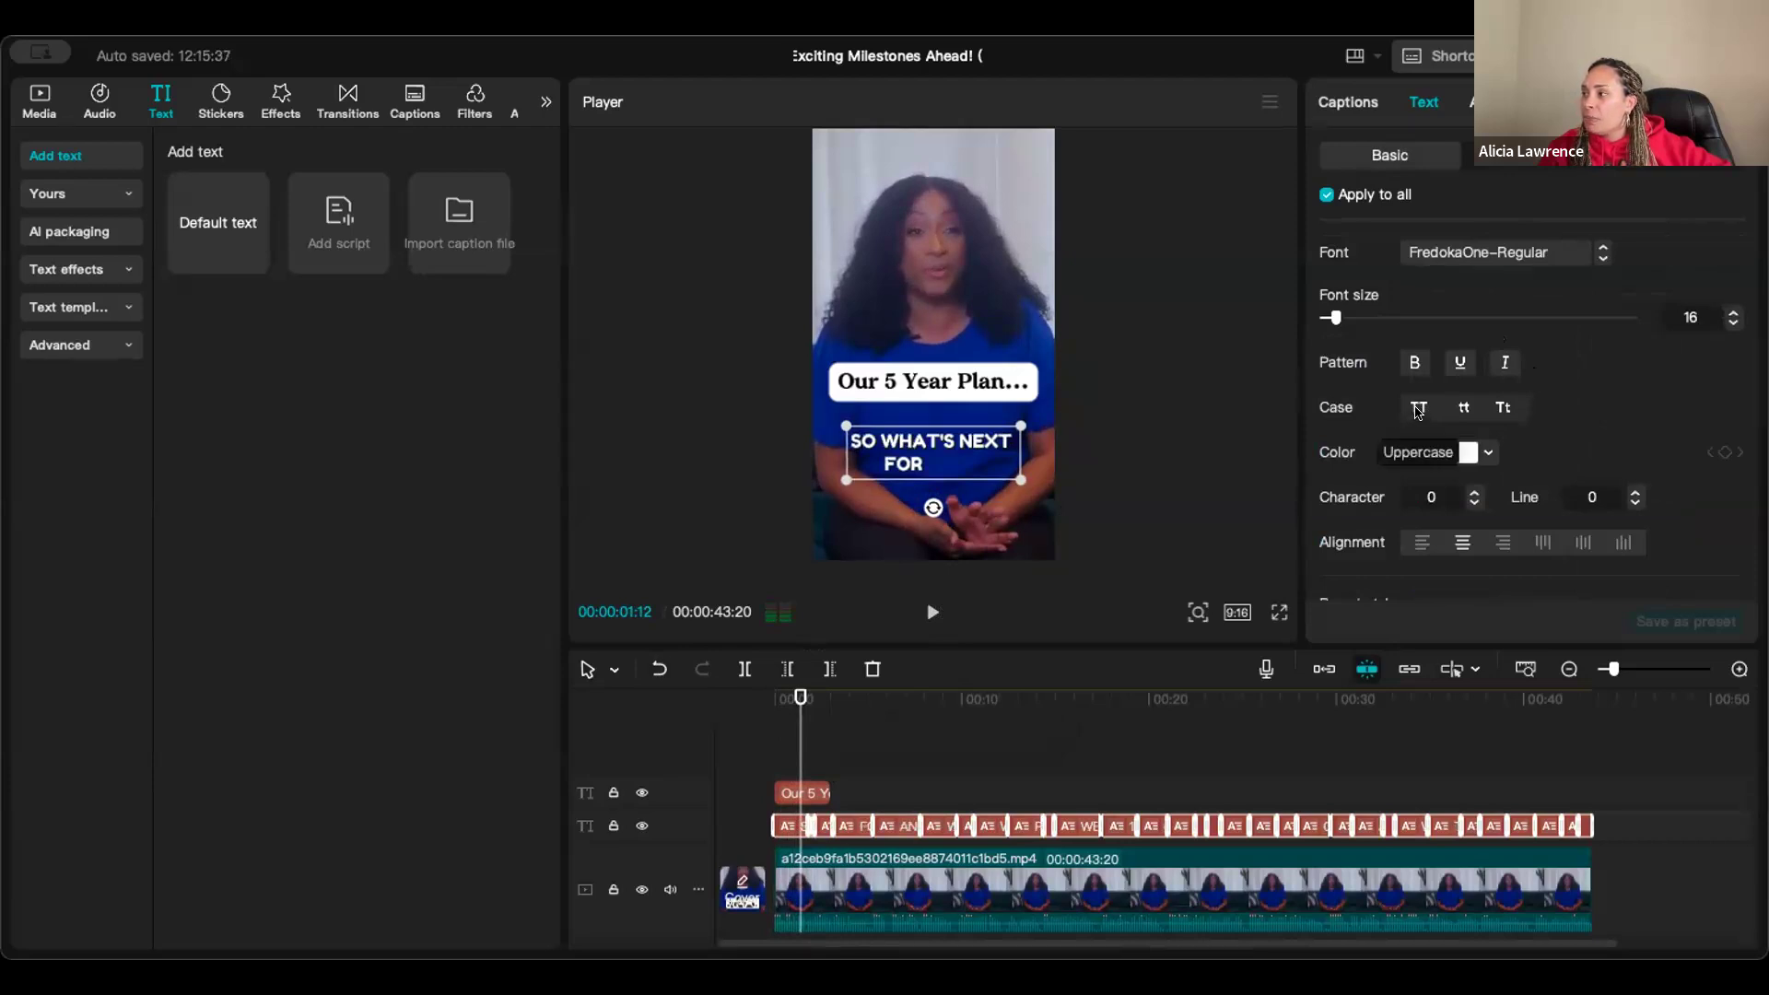
{"action": "left_click", "coordinate": [1503, 410]}
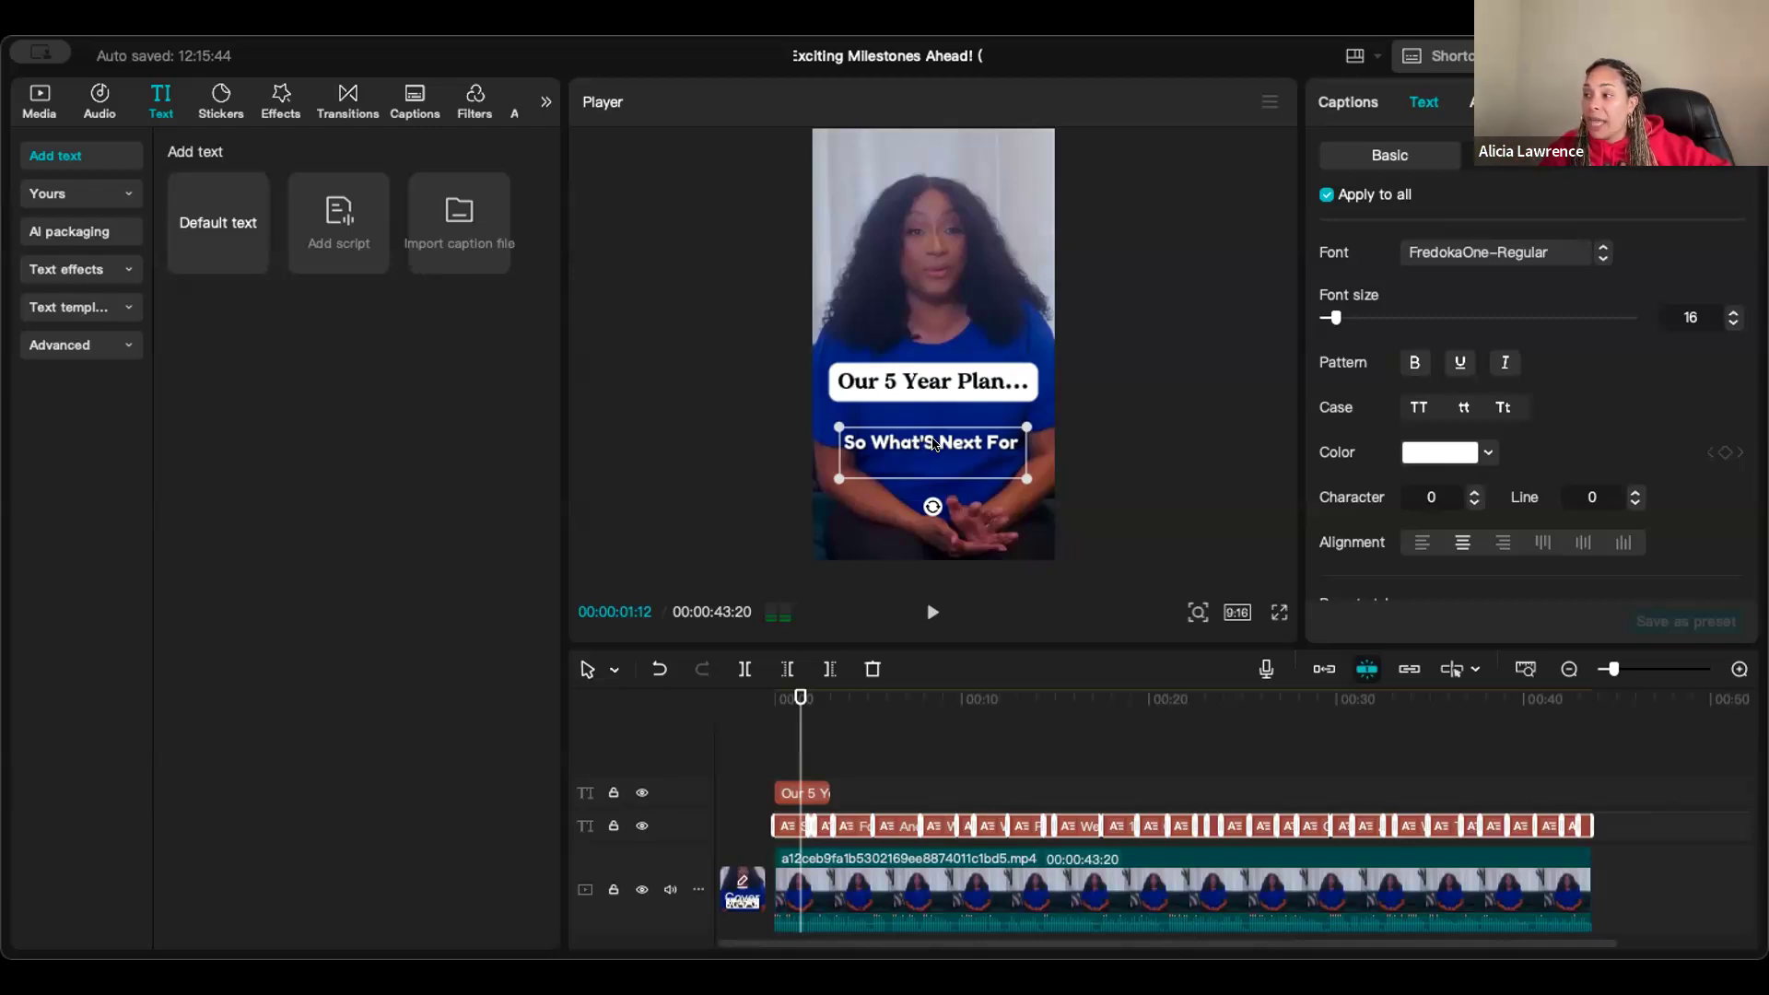
{"action": "left_click", "coordinate": [1417, 408]}
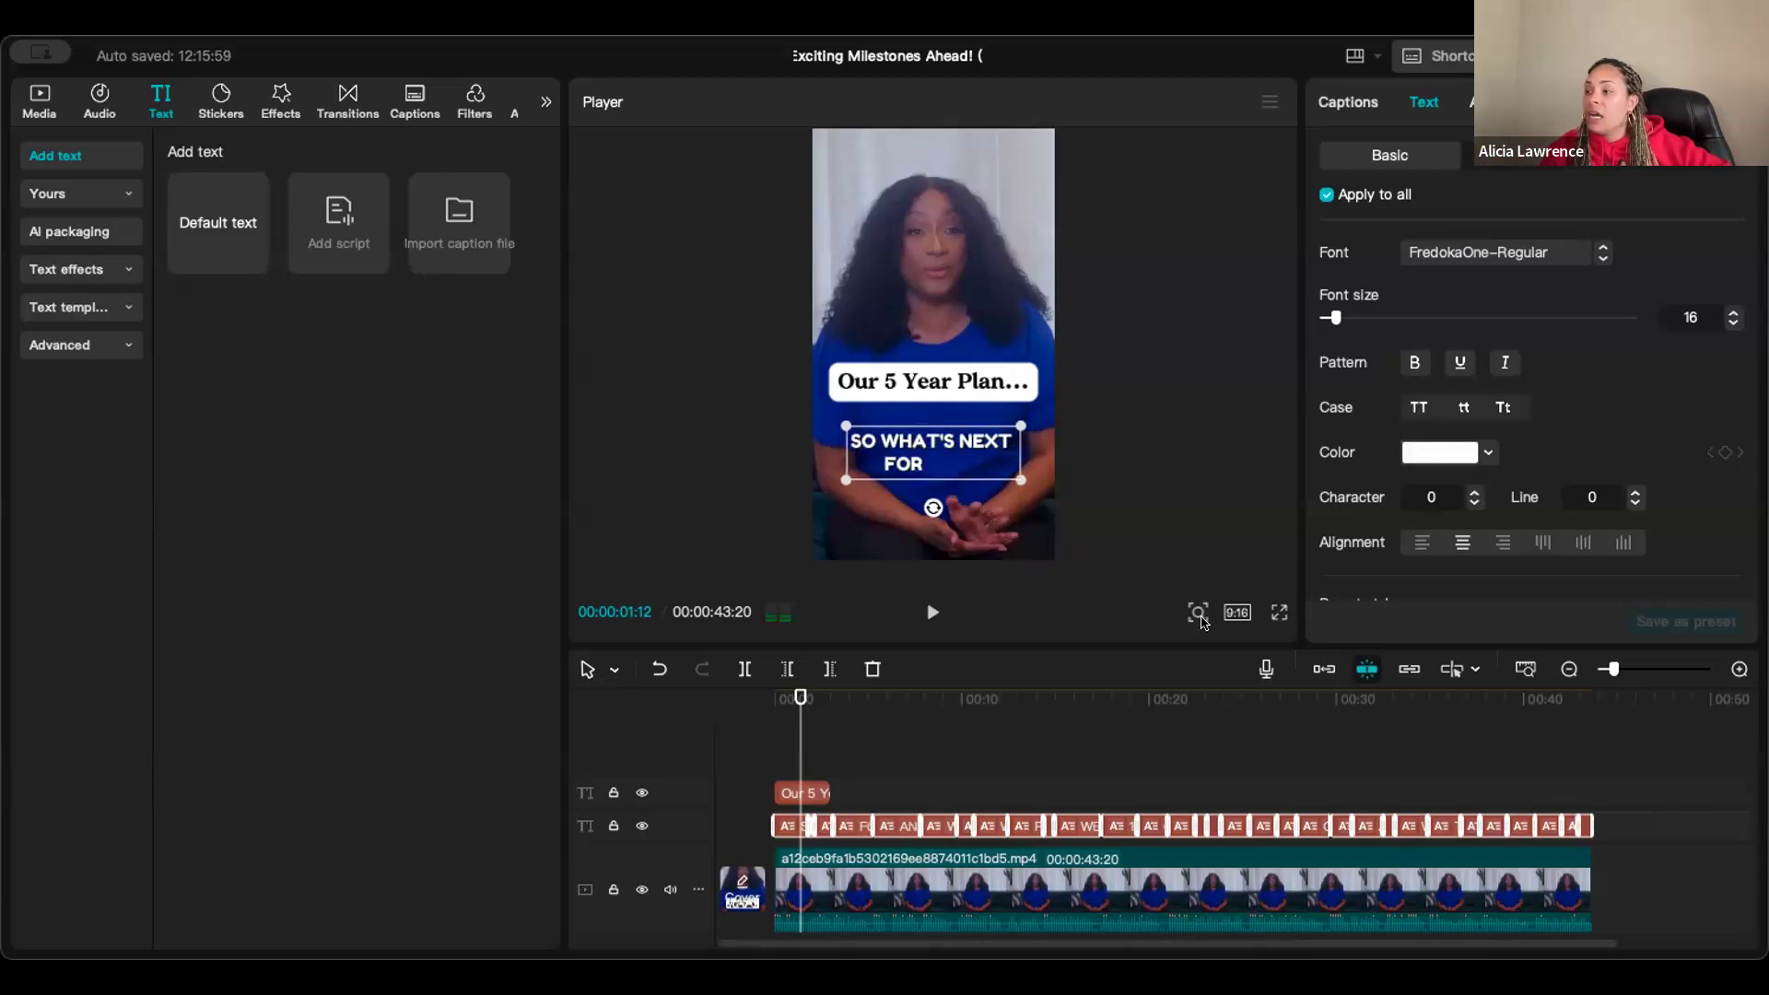
Check the title and captions from the start of the timeline to about 00:00:04:20.
{"action": "left_click", "coordinate": [770, 712]}
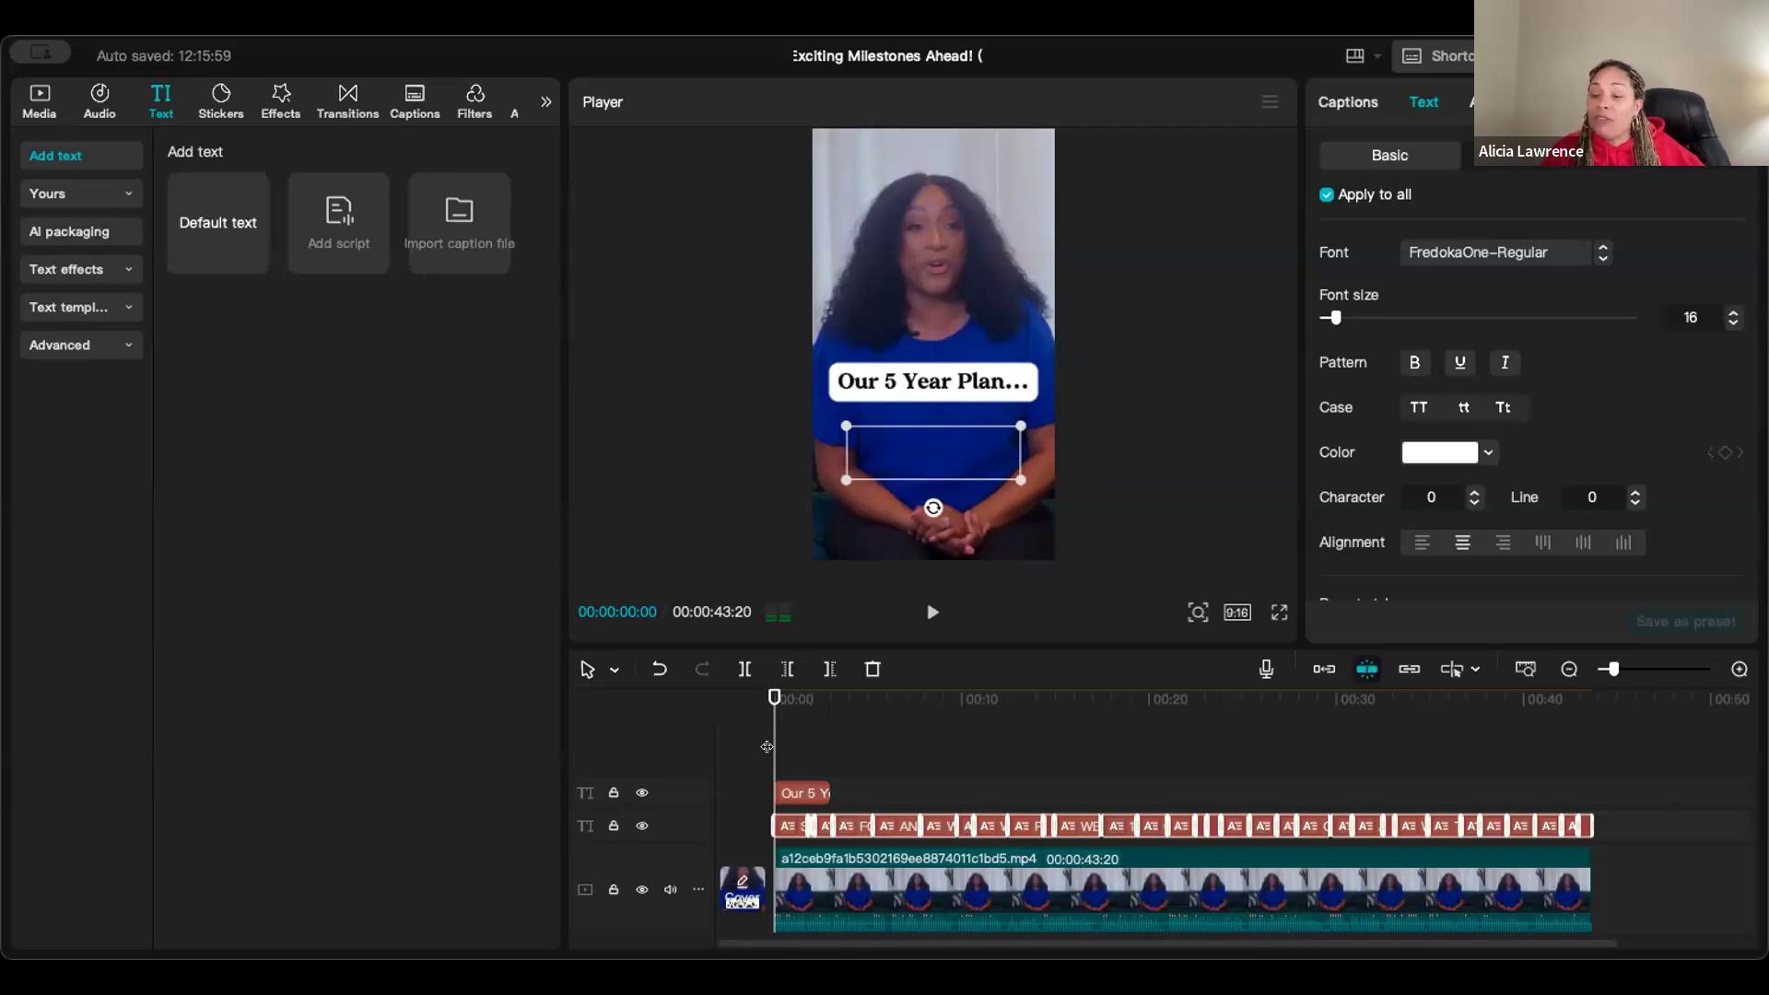
{"action": "left_click", "coordinate": [795, 748]}
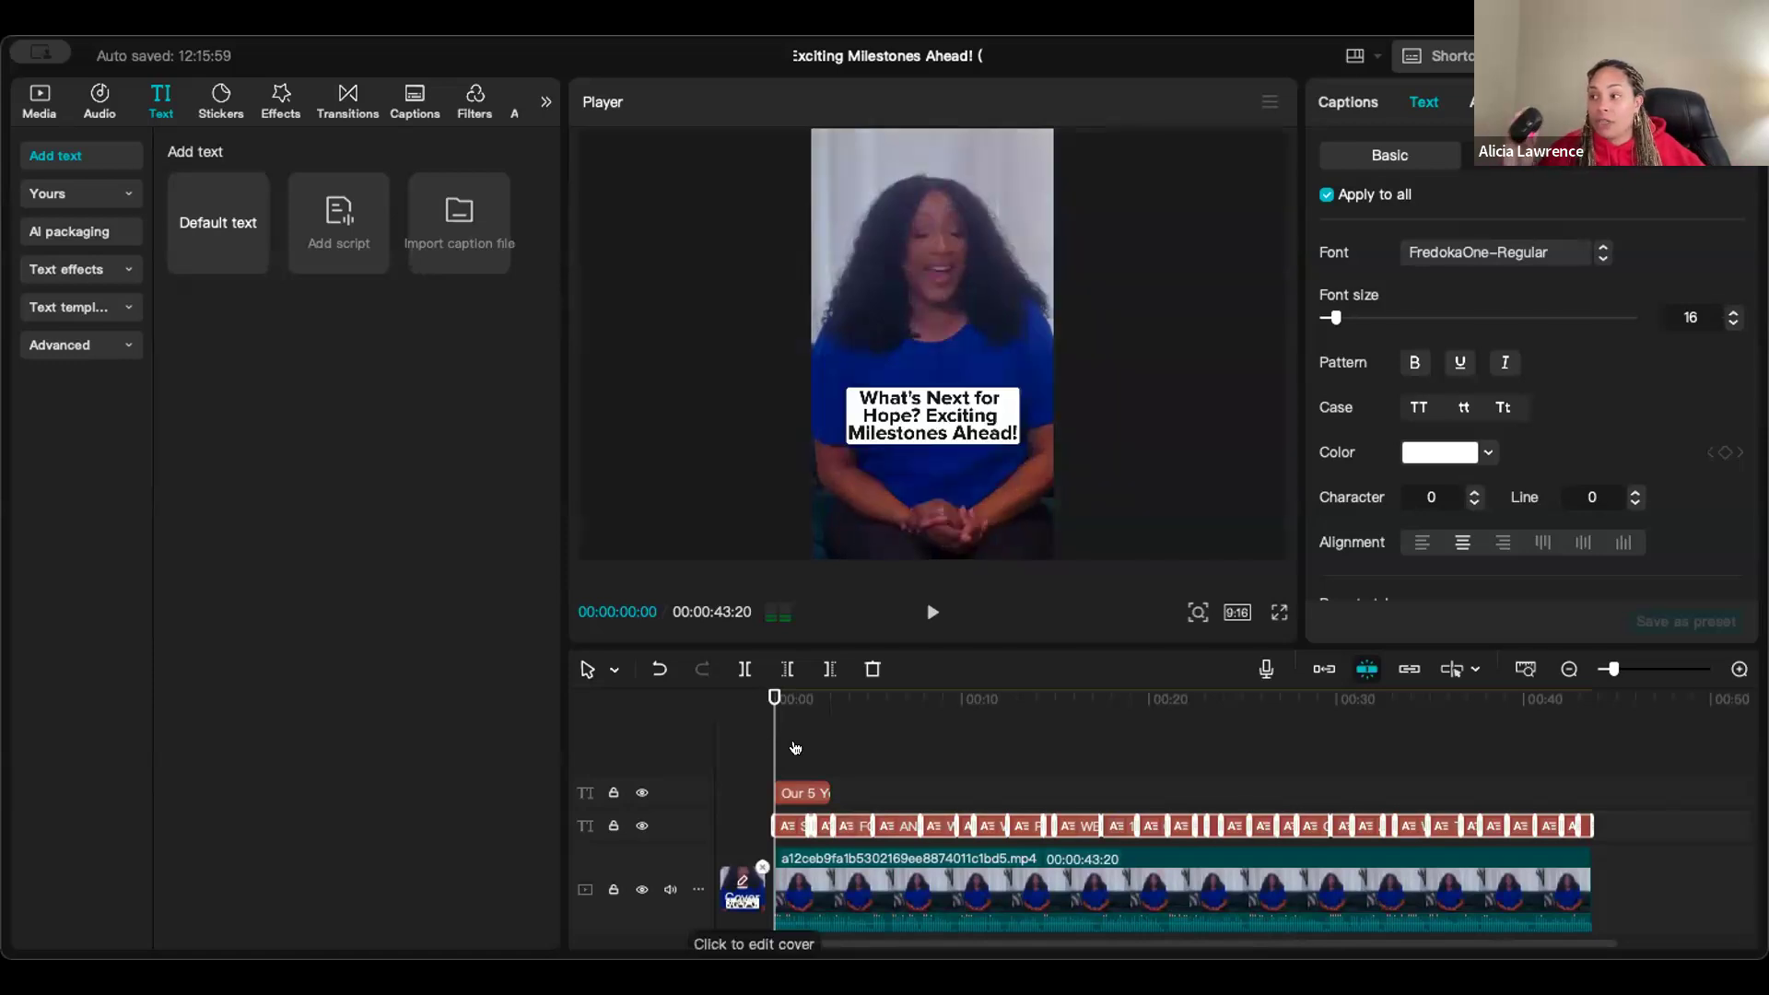
{"action": "left_click", "coordinate": [824, 865]}
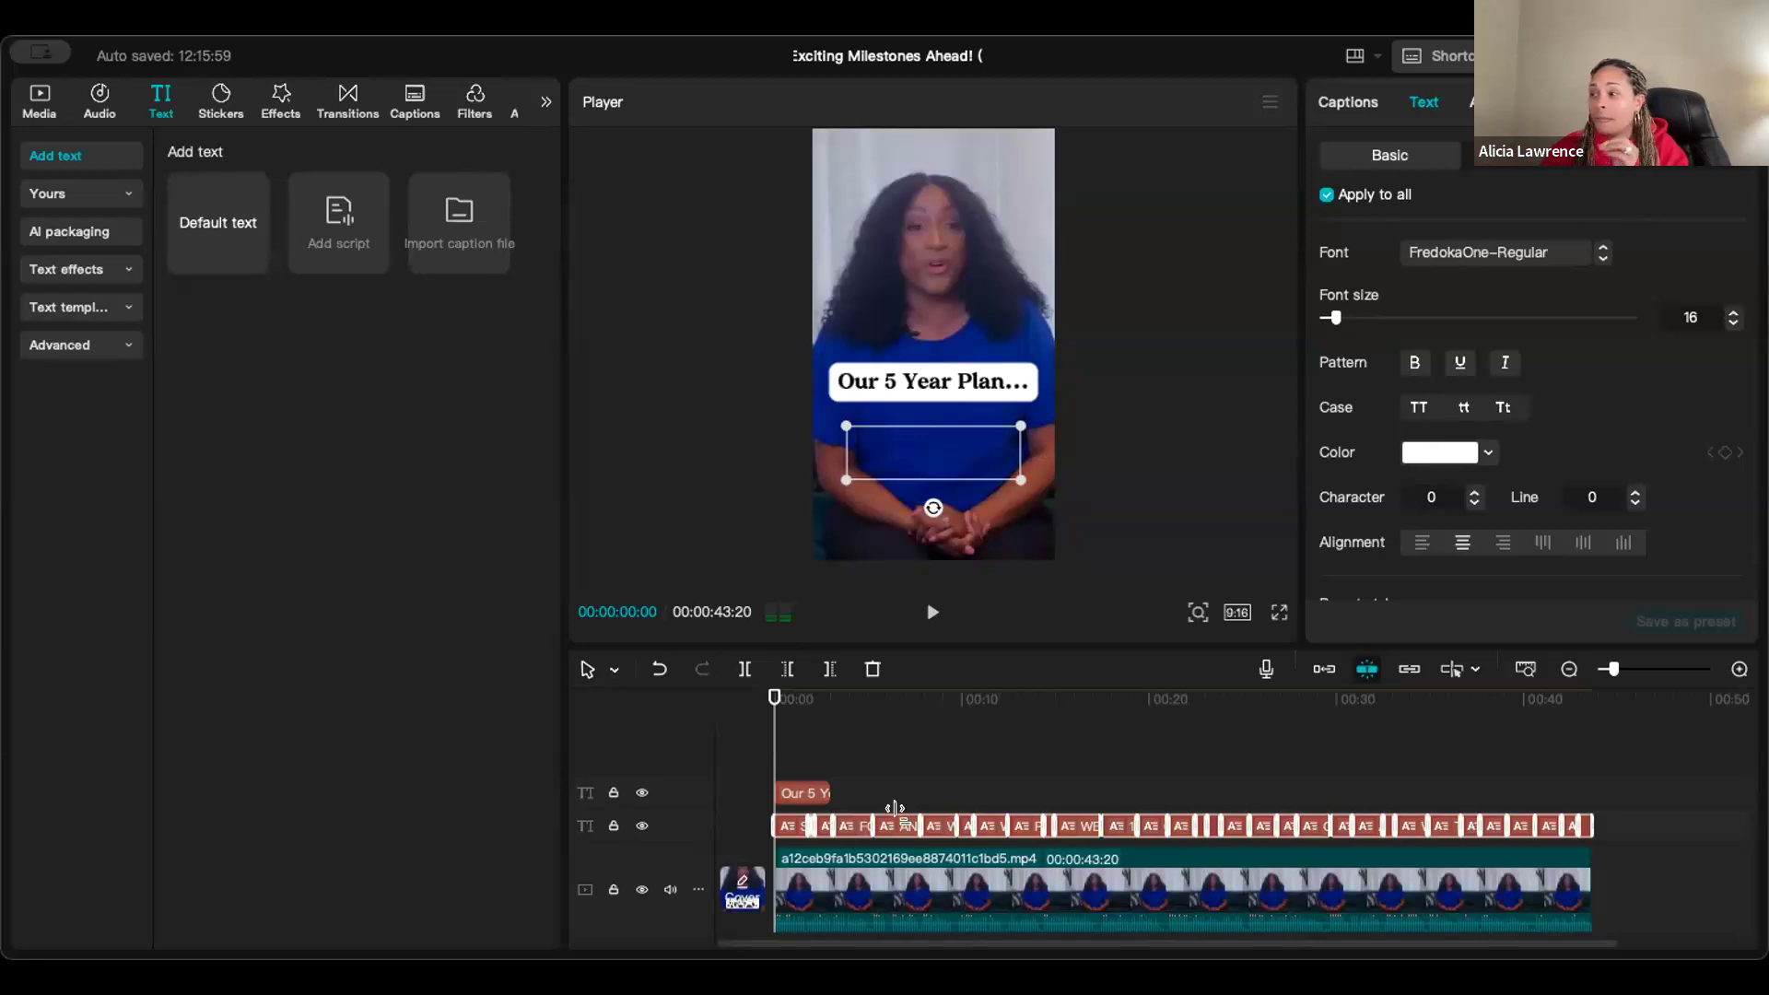
{"action": "left_click_drag", "start_coordinate": [807, 730], "coordinate": [854, 745]}
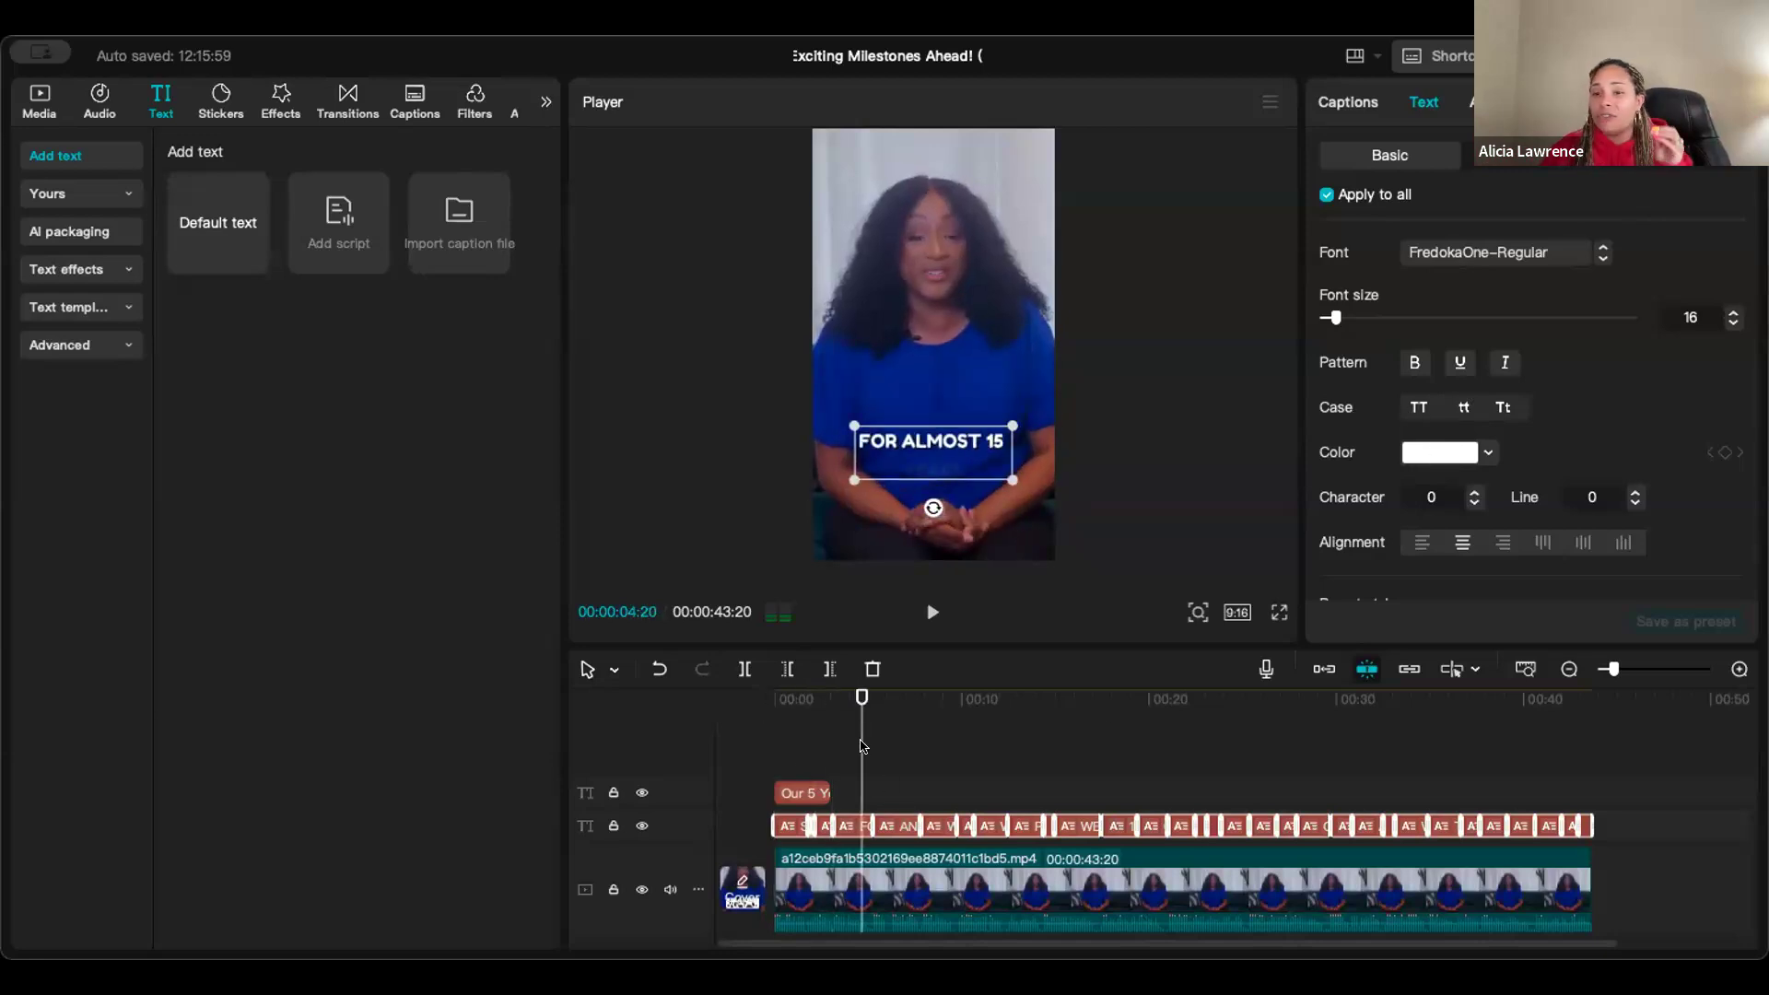
Turn uppercase off for all captions and reapply it to compare the two looks.
{"action": "left_click", "coordinate": [1435, 413]}
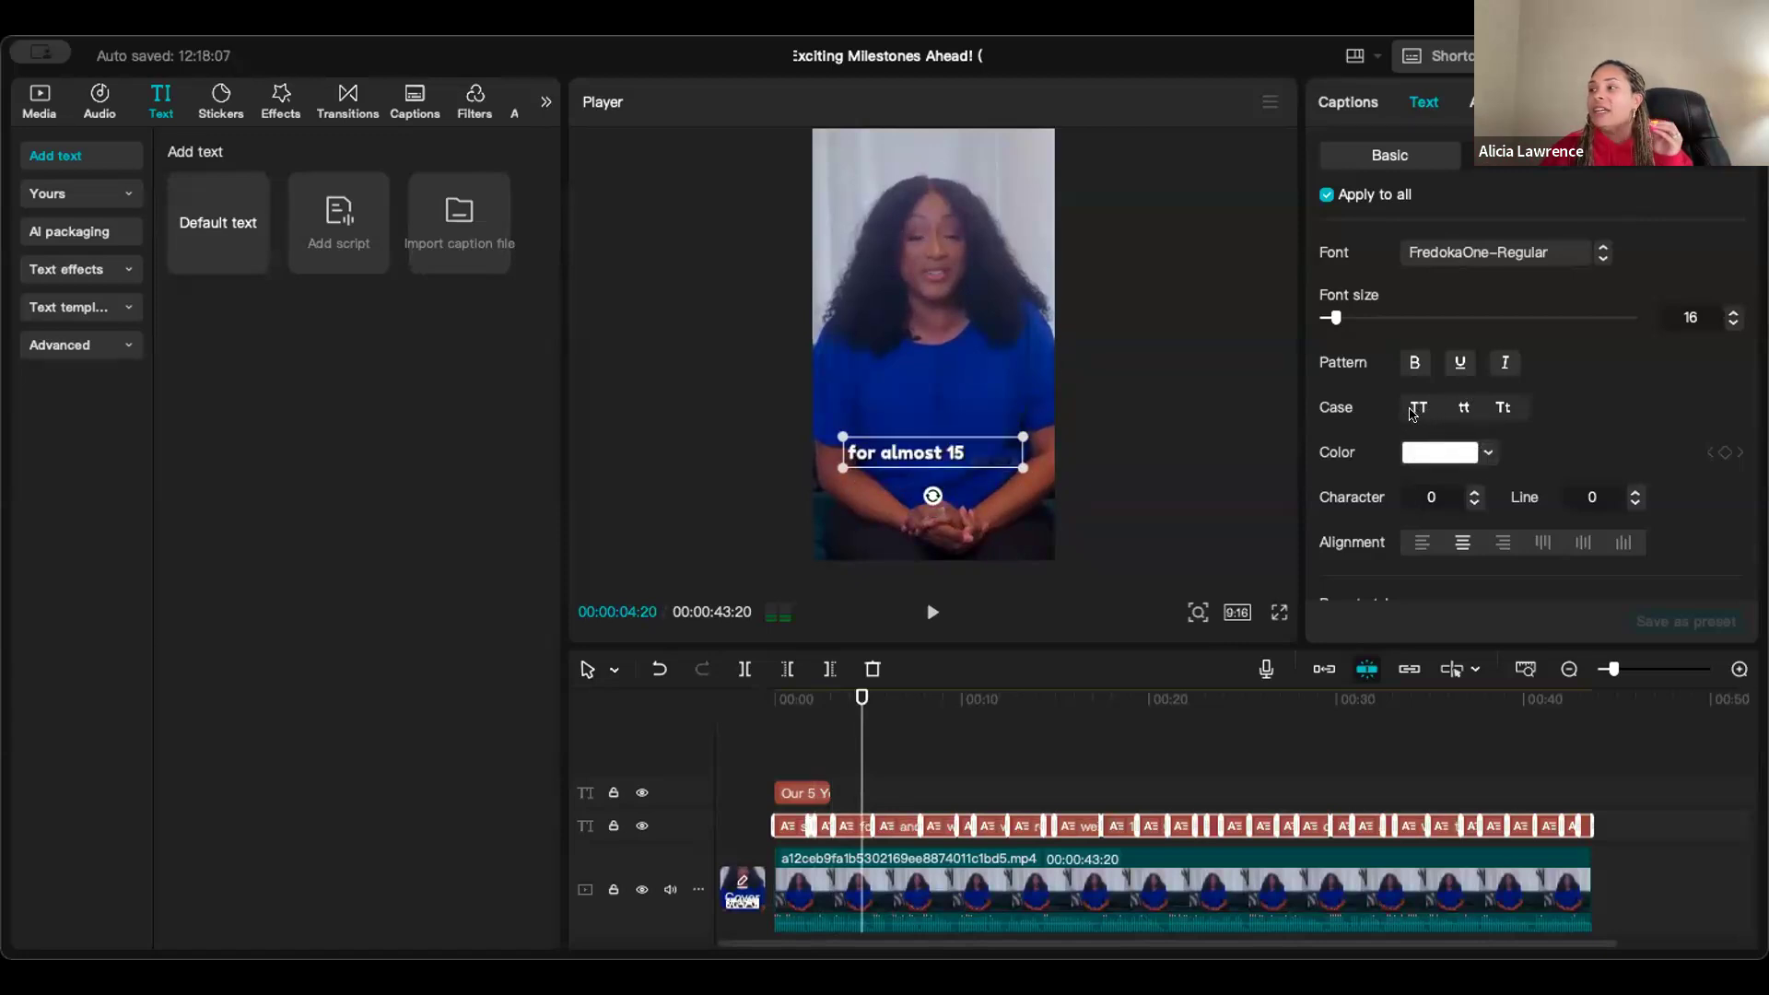
{"action": "left_click", "coordinate": [1418, 408]}
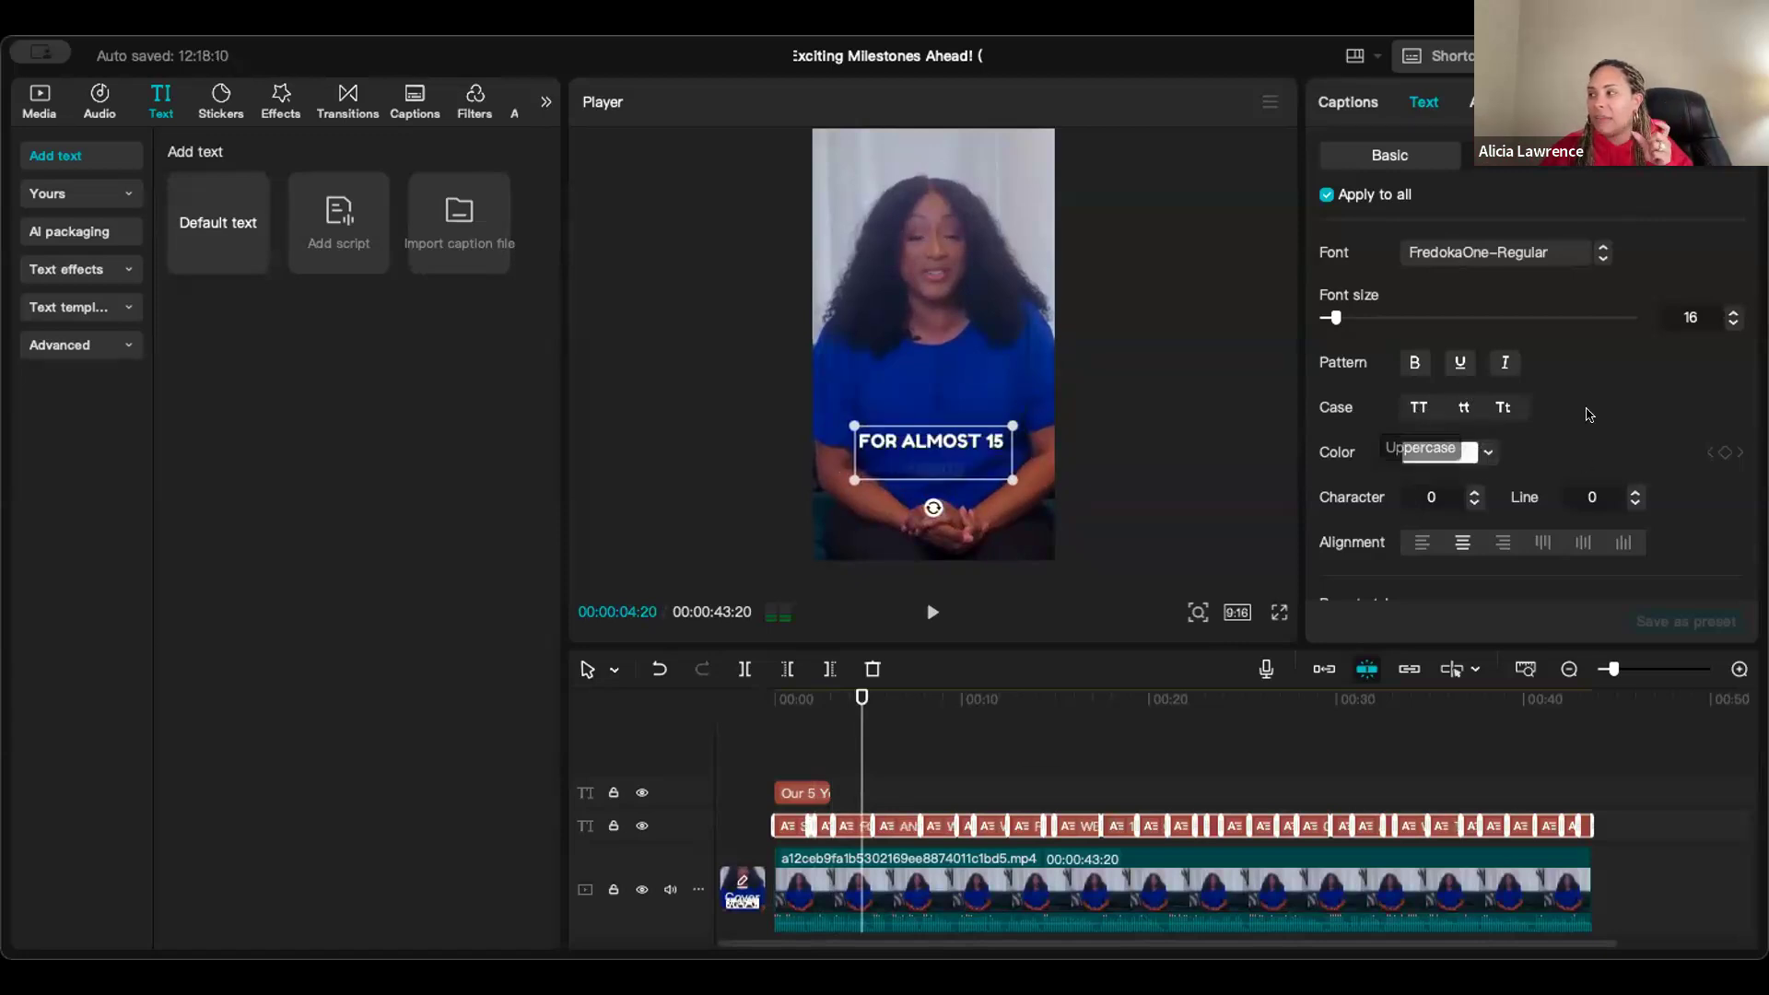
Change the font of all captions to Montserrat.
{"action": "left_click", "coordinate": [1453, 252]}
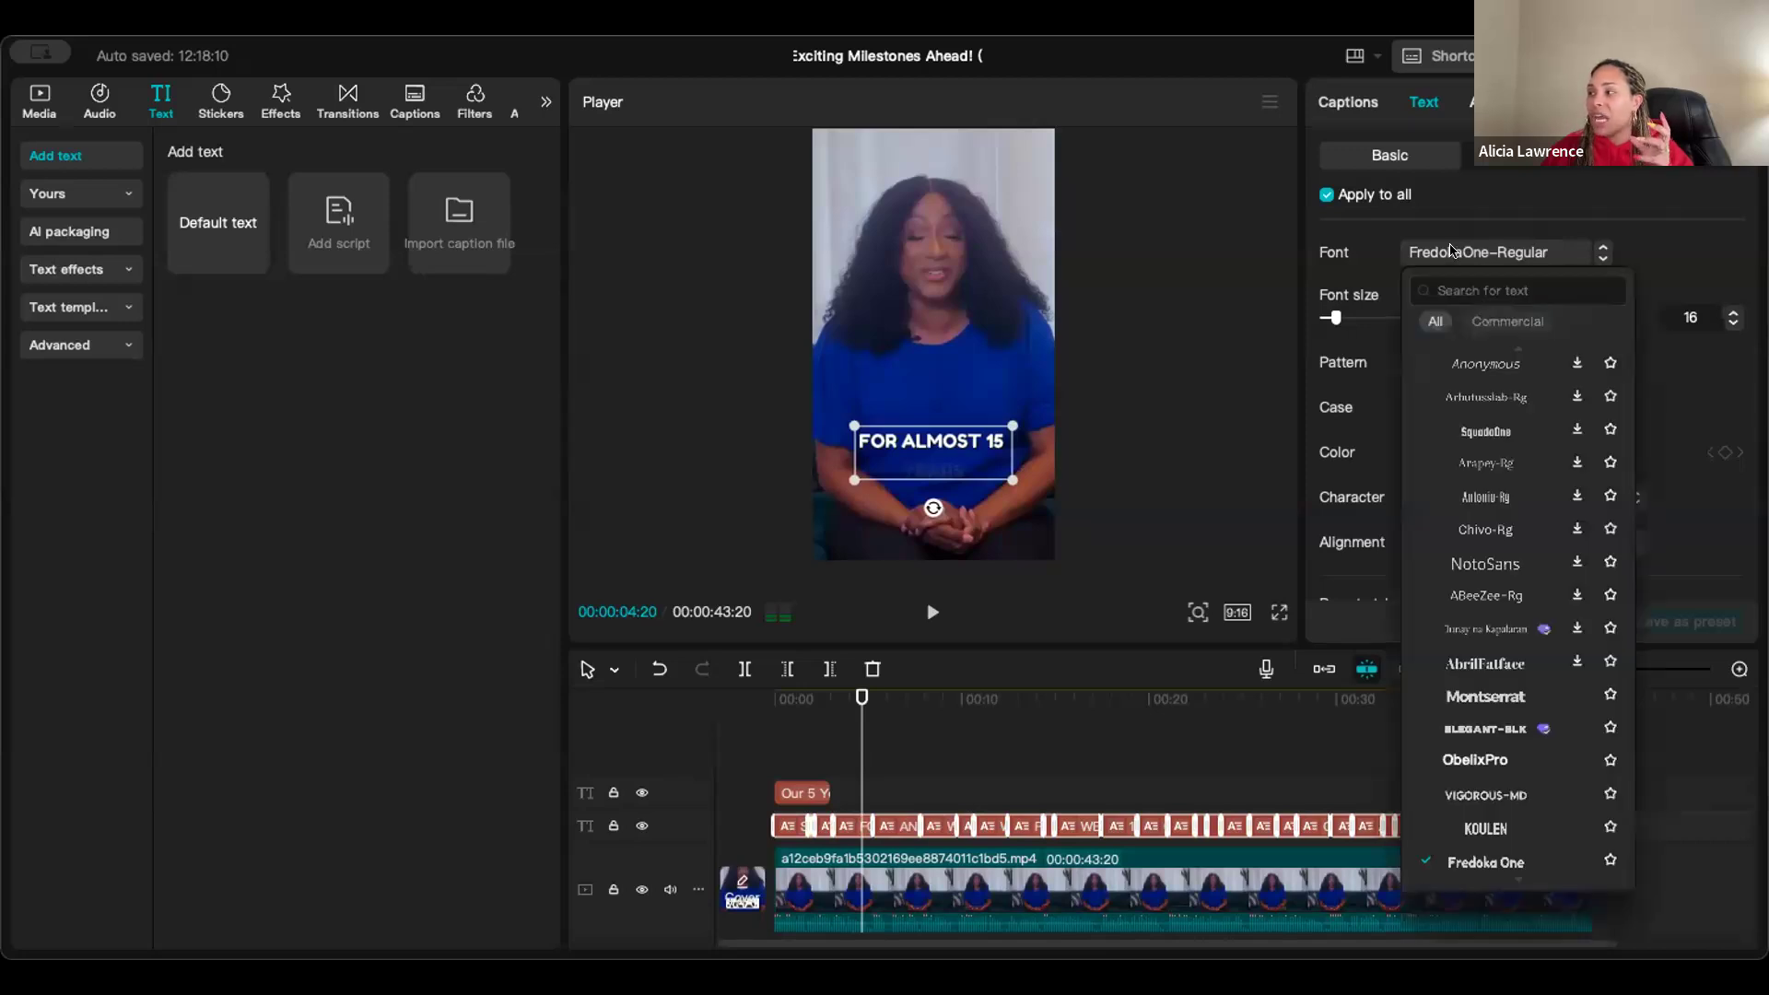
{"action": "scroll", "coordinate": [1502, 369], "scroll_direction": "up", "scroll_amount": 1}
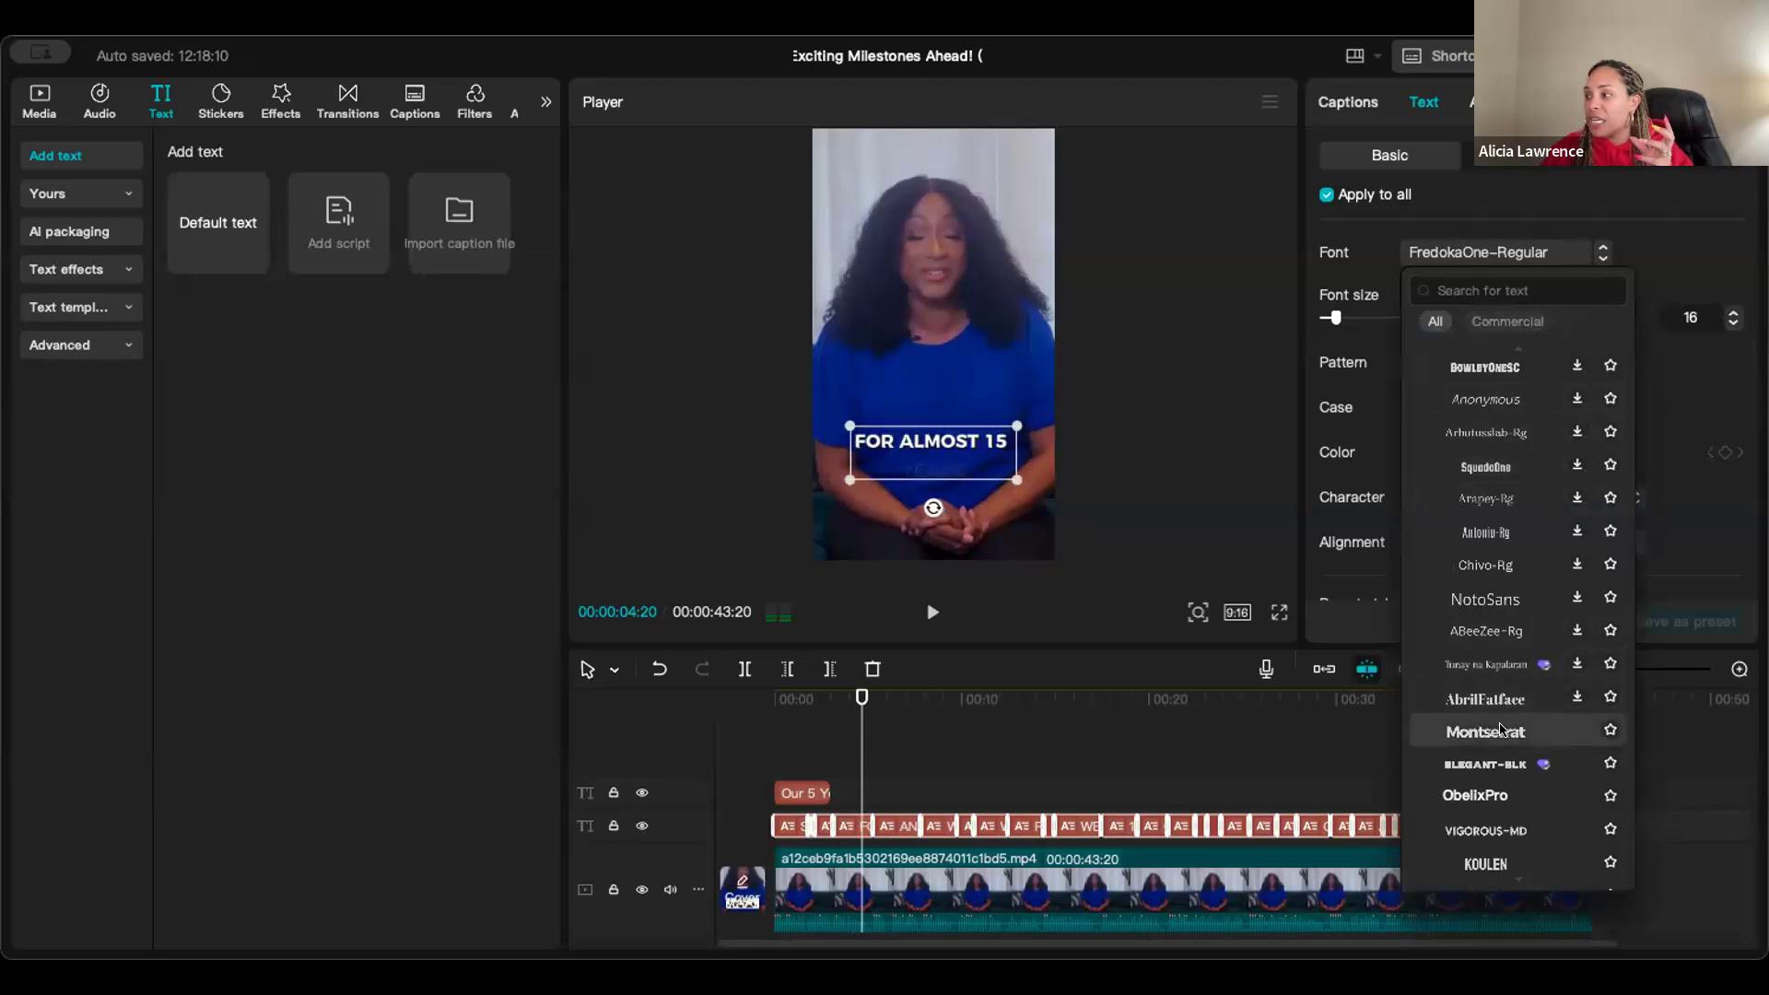
{"action": "left_click", "coordinate": [1502, 729]}
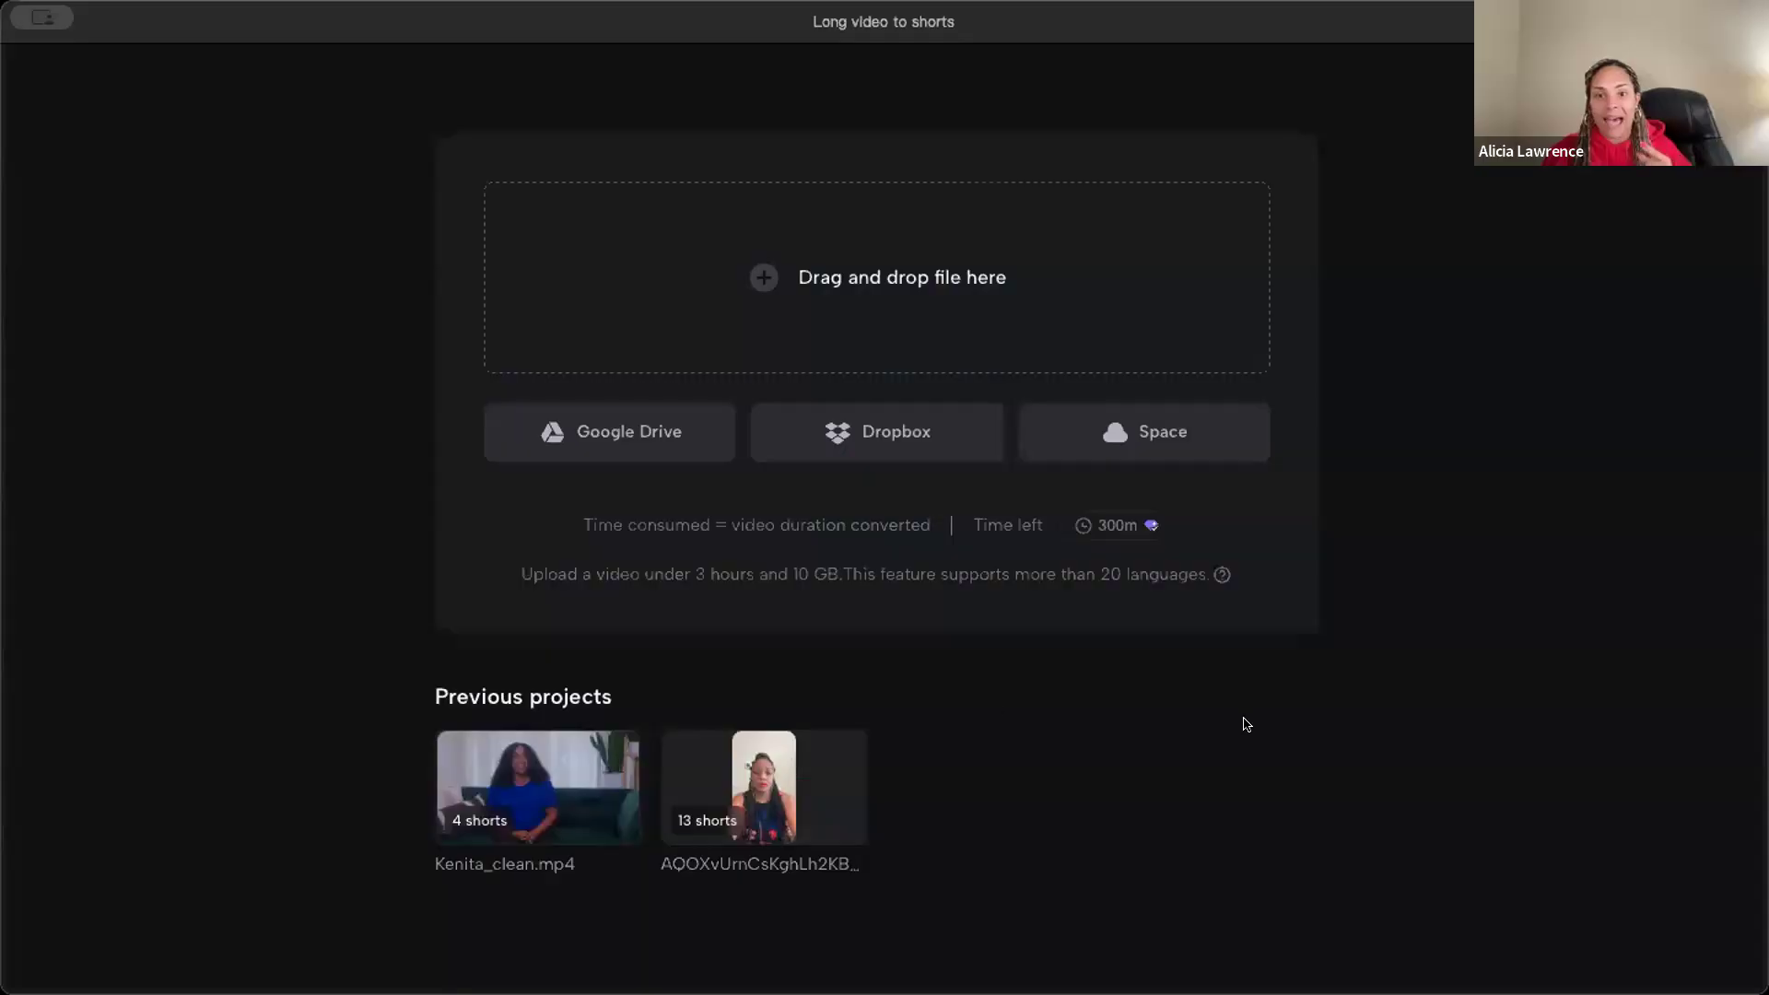
Open the previous project with 13 shorts and look through all the shorts generated from its long video.
{"action": "left_click", "coordinate": [774, 805]}
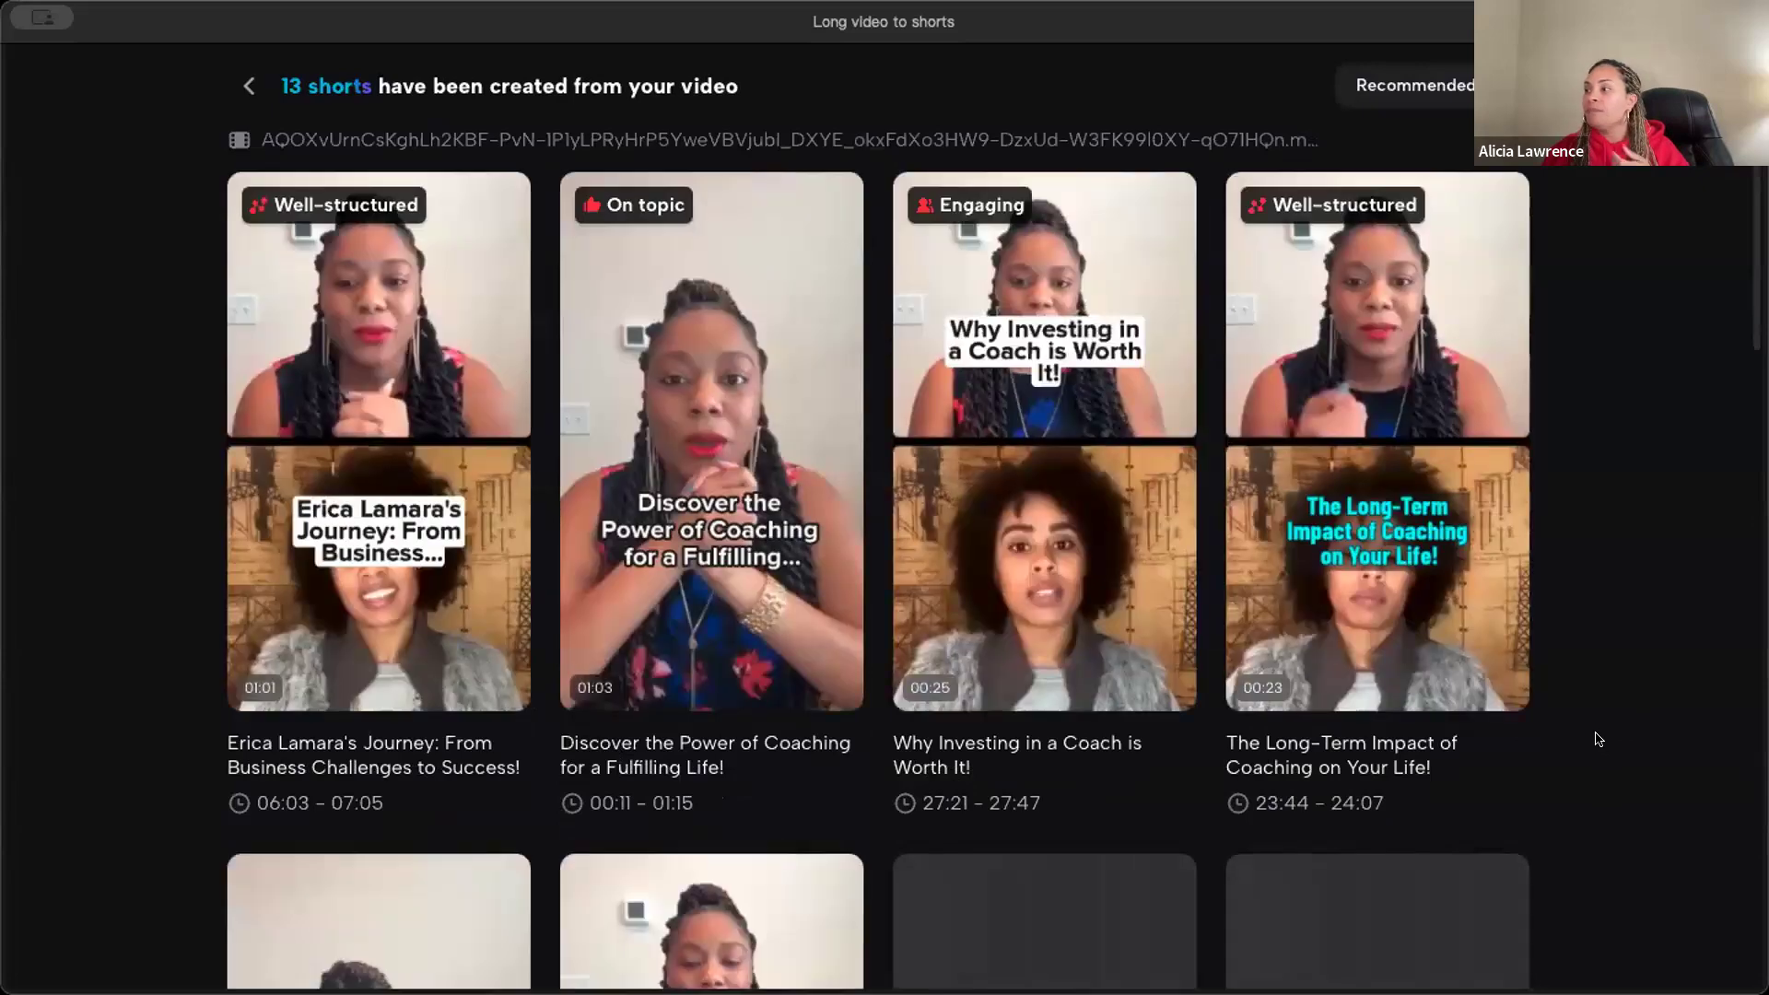
{"action": "scroll", "coordinate": [1612, 747], "scroll_direction": "down", "scroll_amount": 5}
{"action": "scroll", "coordinate": [1626, 757], "scroll_direction": "down", "scroll_amount": 3}
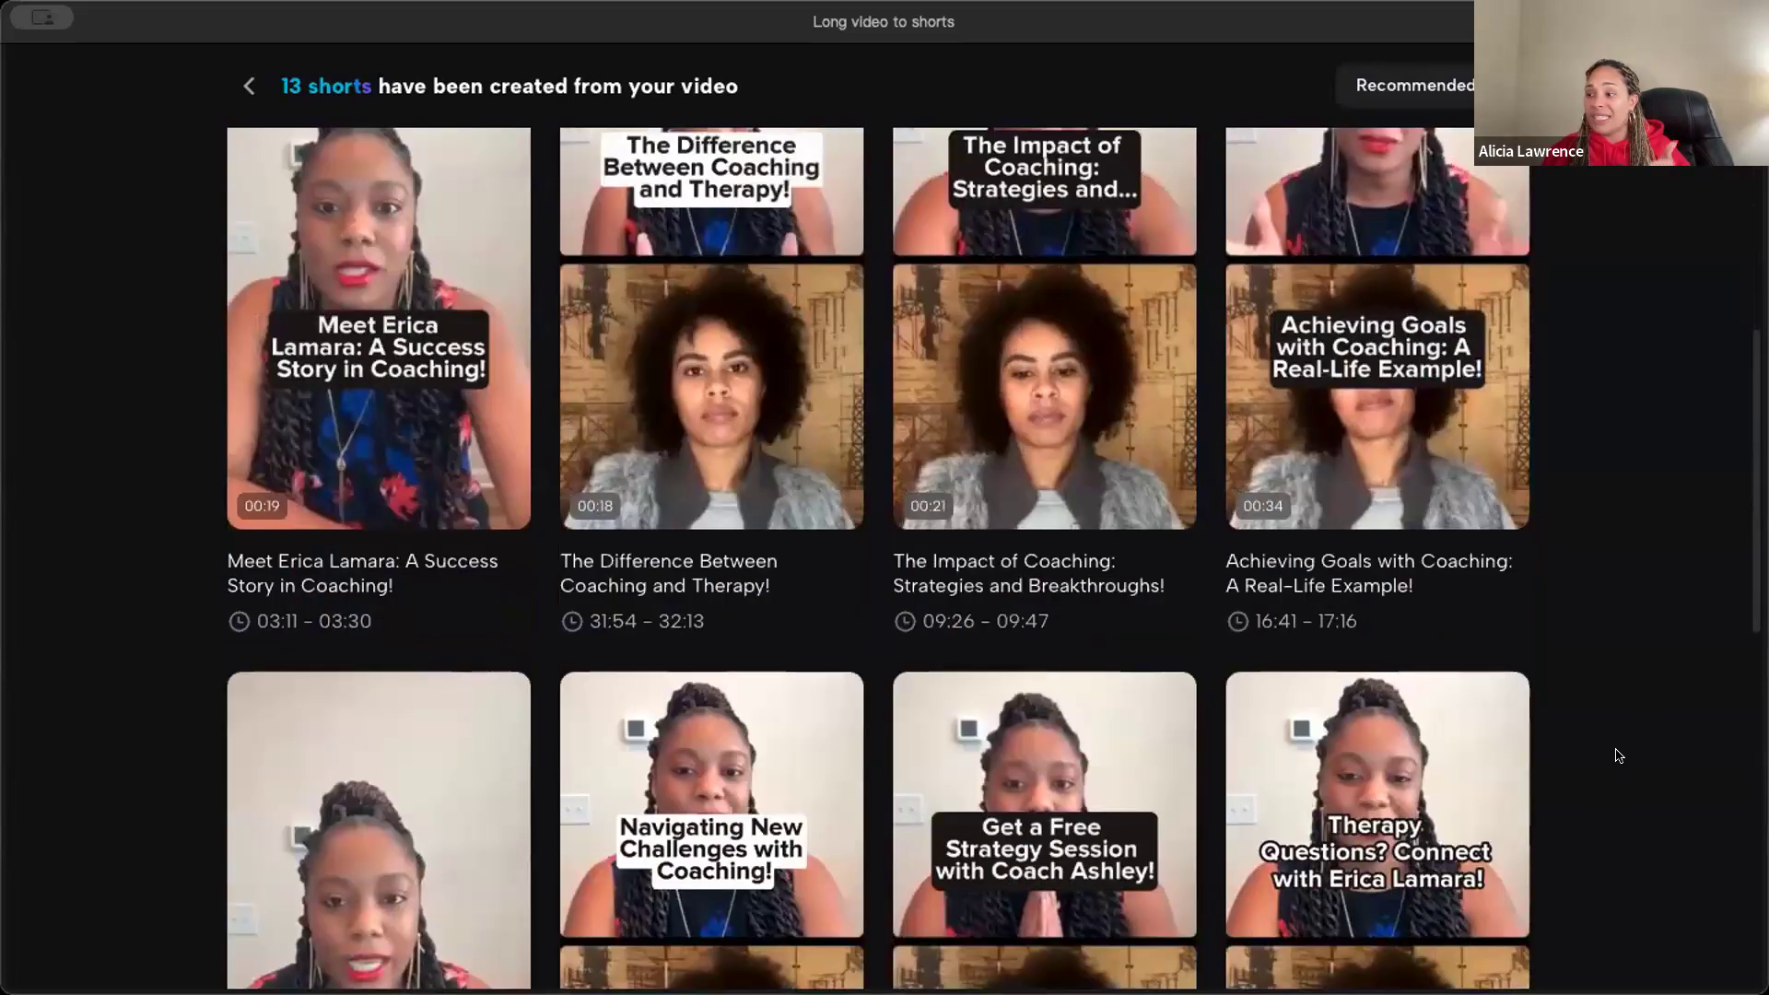
{"action": "scroll", "coordinate": [1604, 748], "scroll_direction": "down", "scroll_amount": 6}
{"action": "scroll", "coordinate": [1563, 749], "scroll_direction": "down", "scroll_amount": 1}
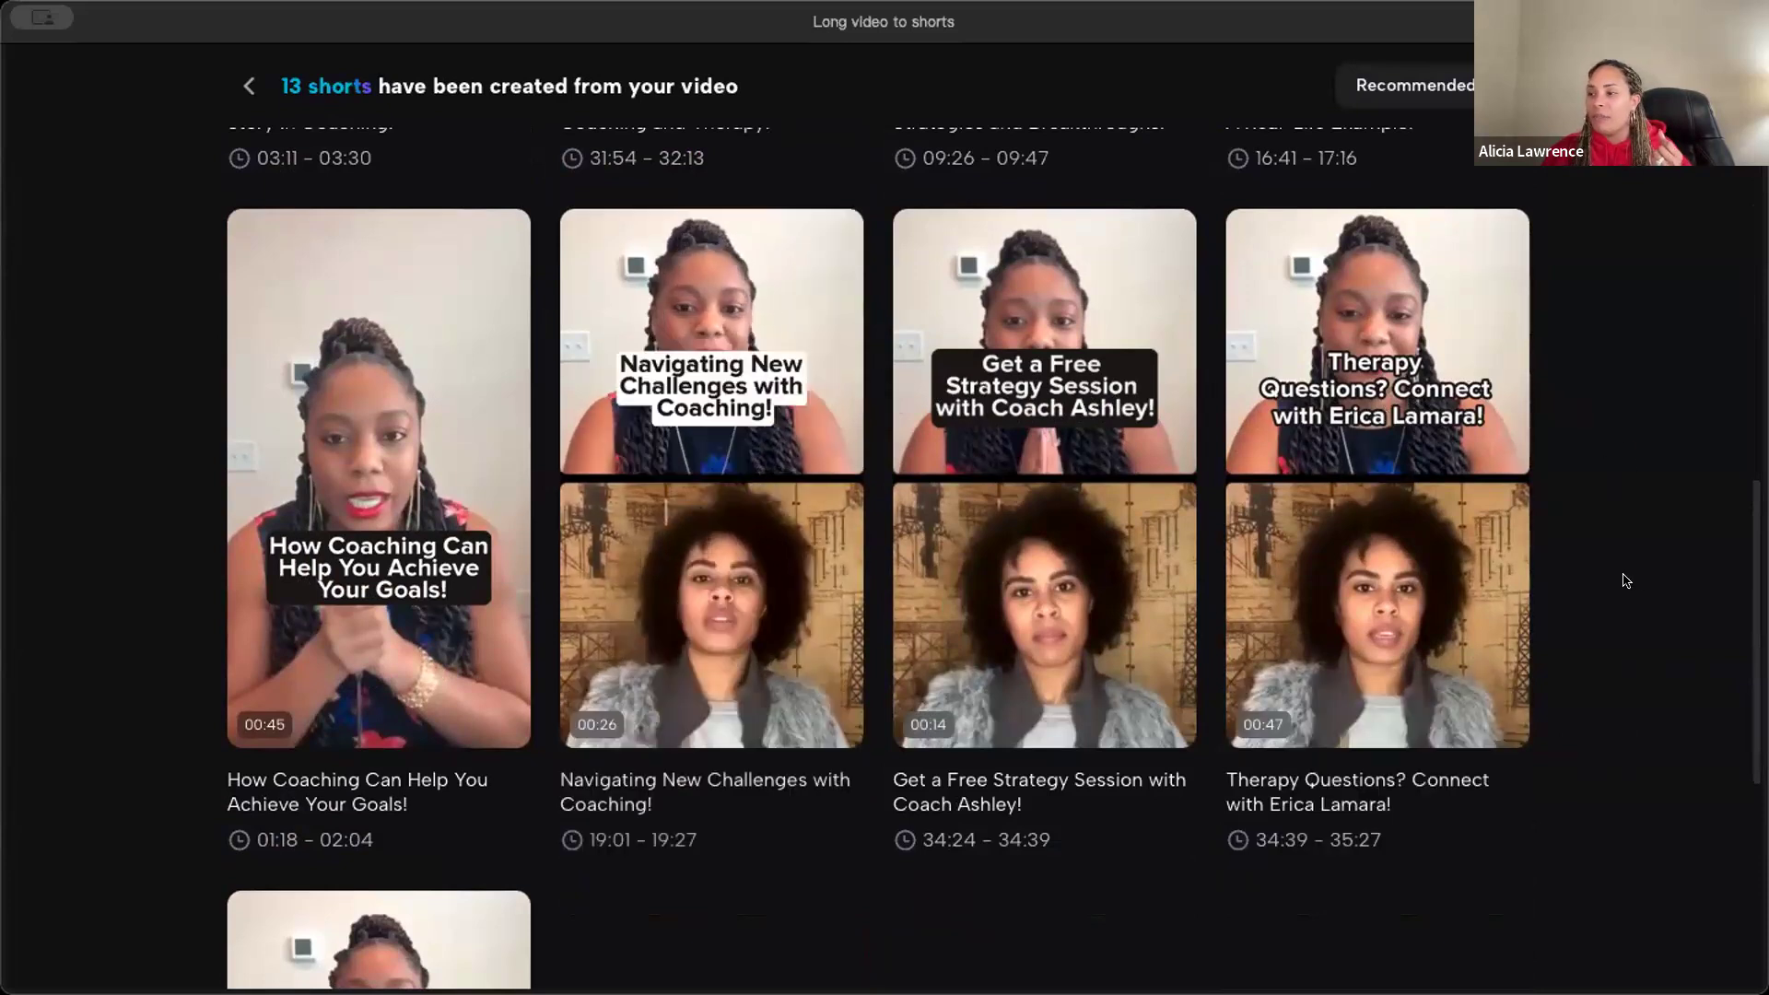
{"action": "scroll", "coordinate": [1626, 580], "scroll_direction": "down", "scroll_amount": 5}
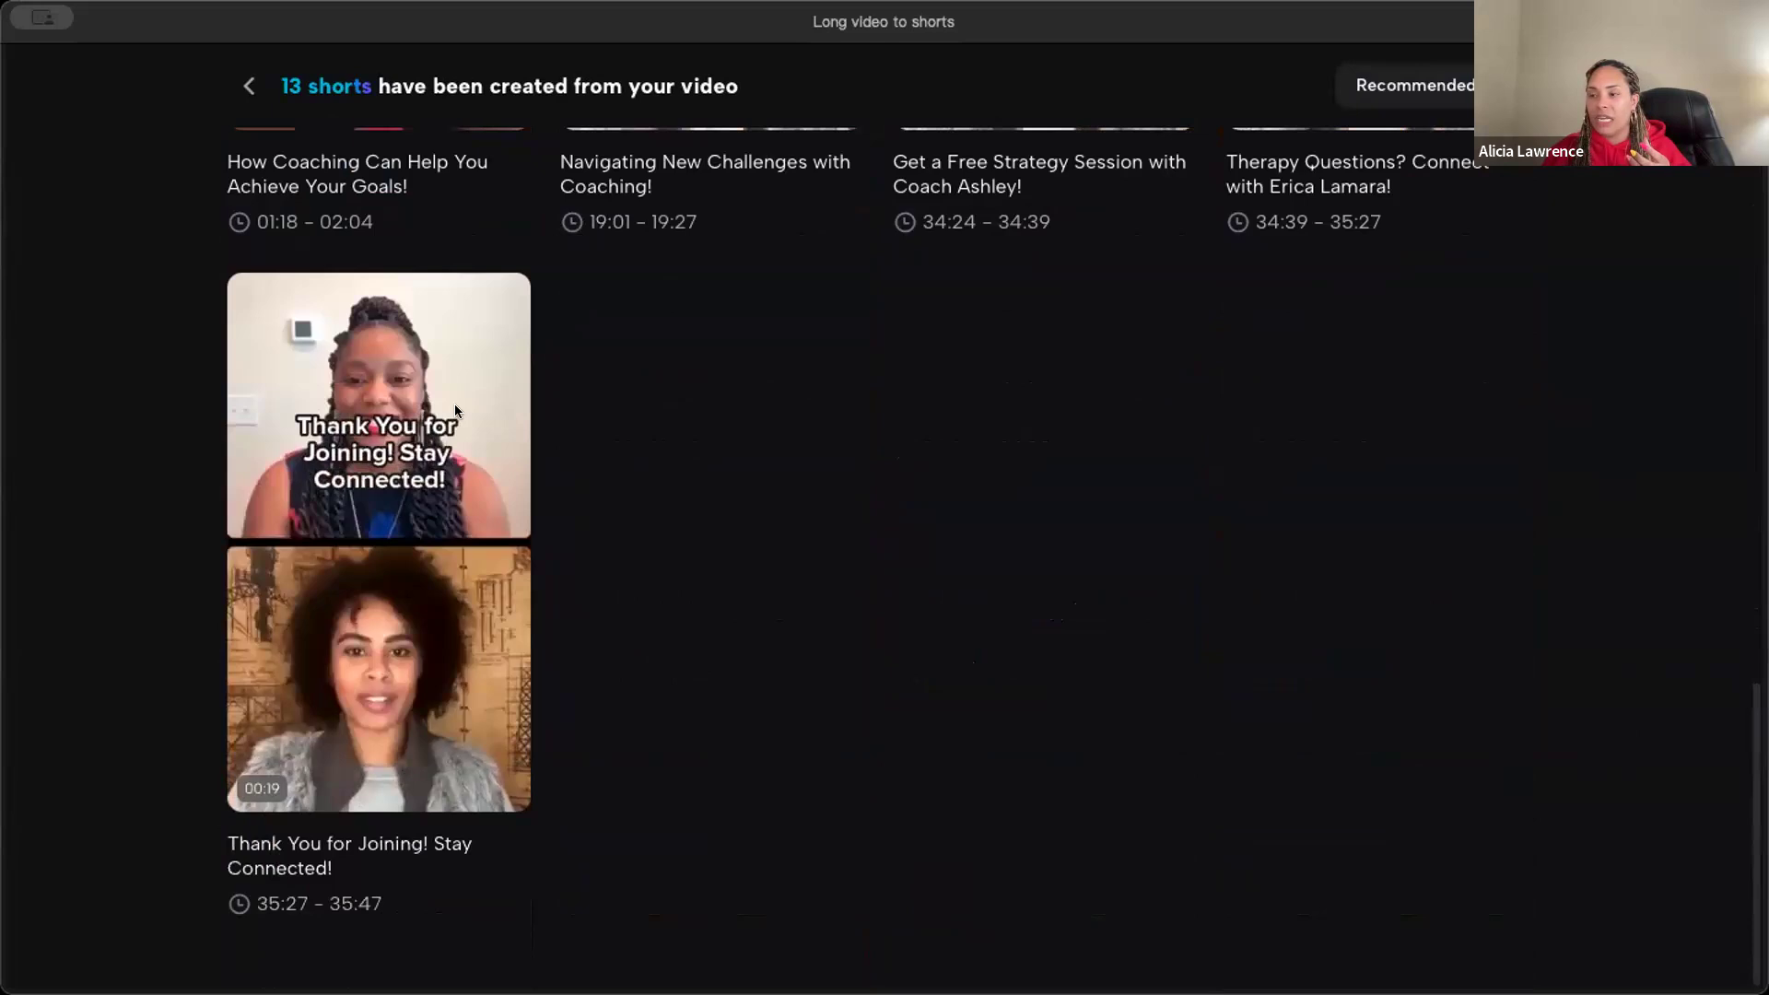
{"action": "scroll", "coordinate": [964, 514], "scroll_direction": "up", "scroll_amount": 15}
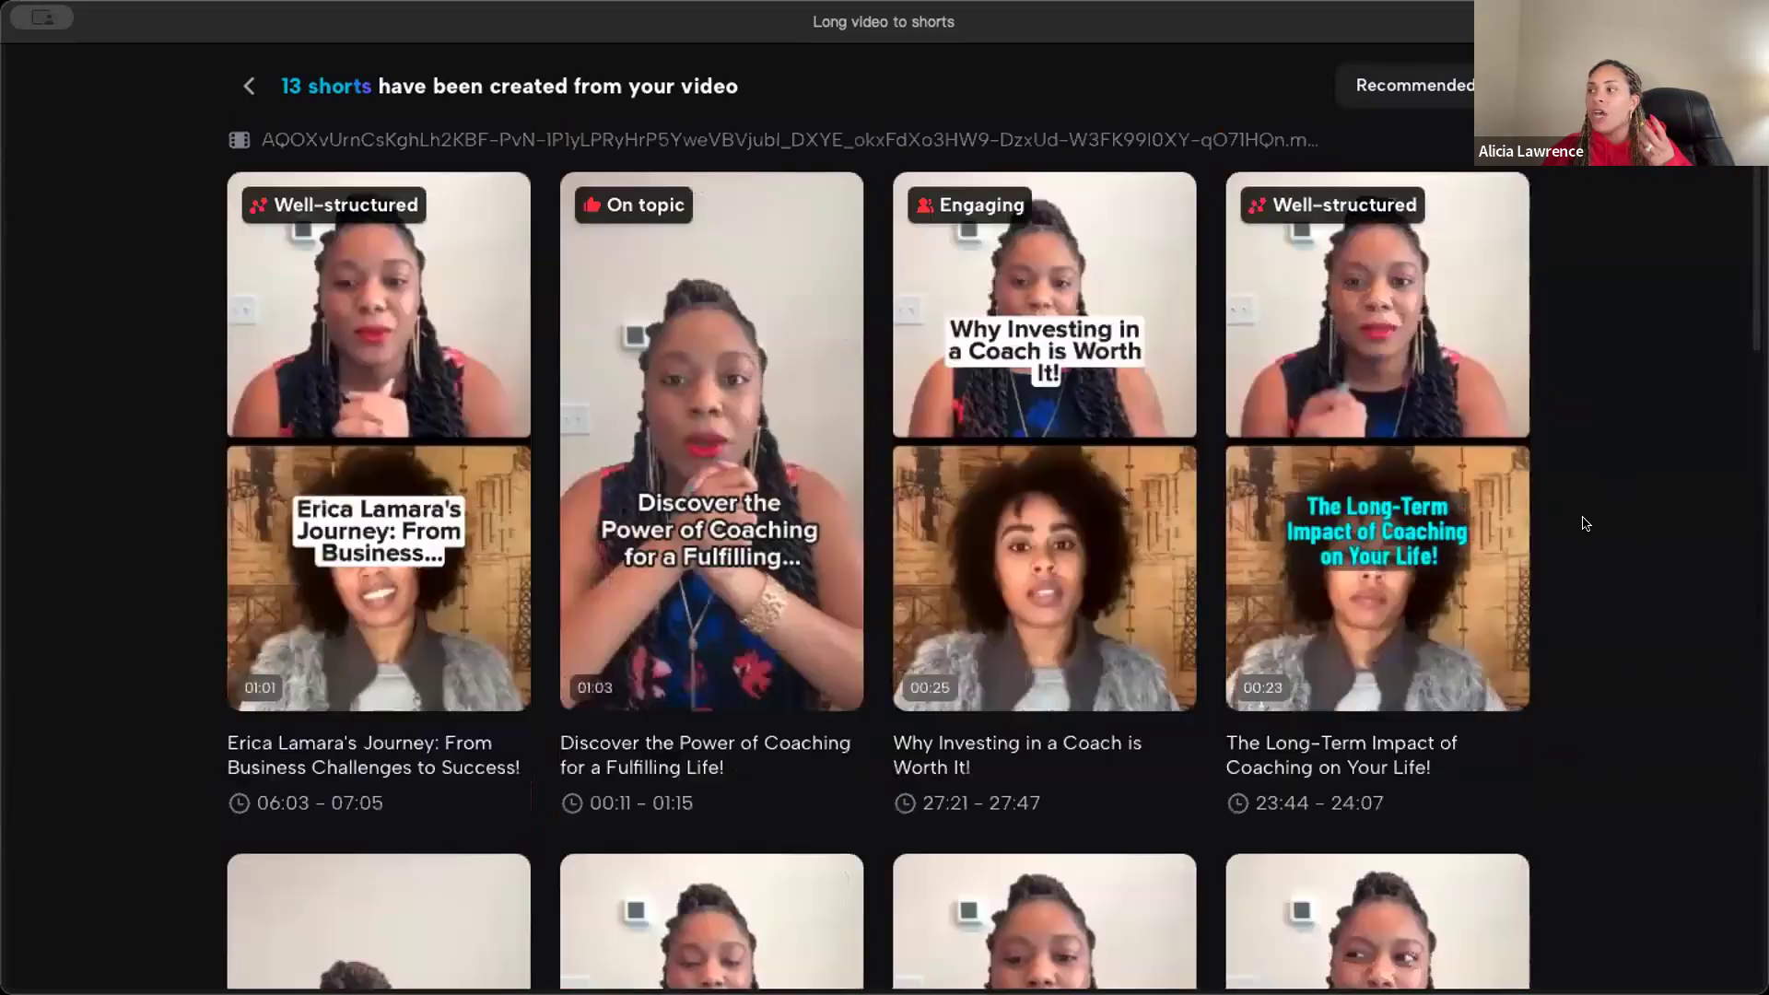
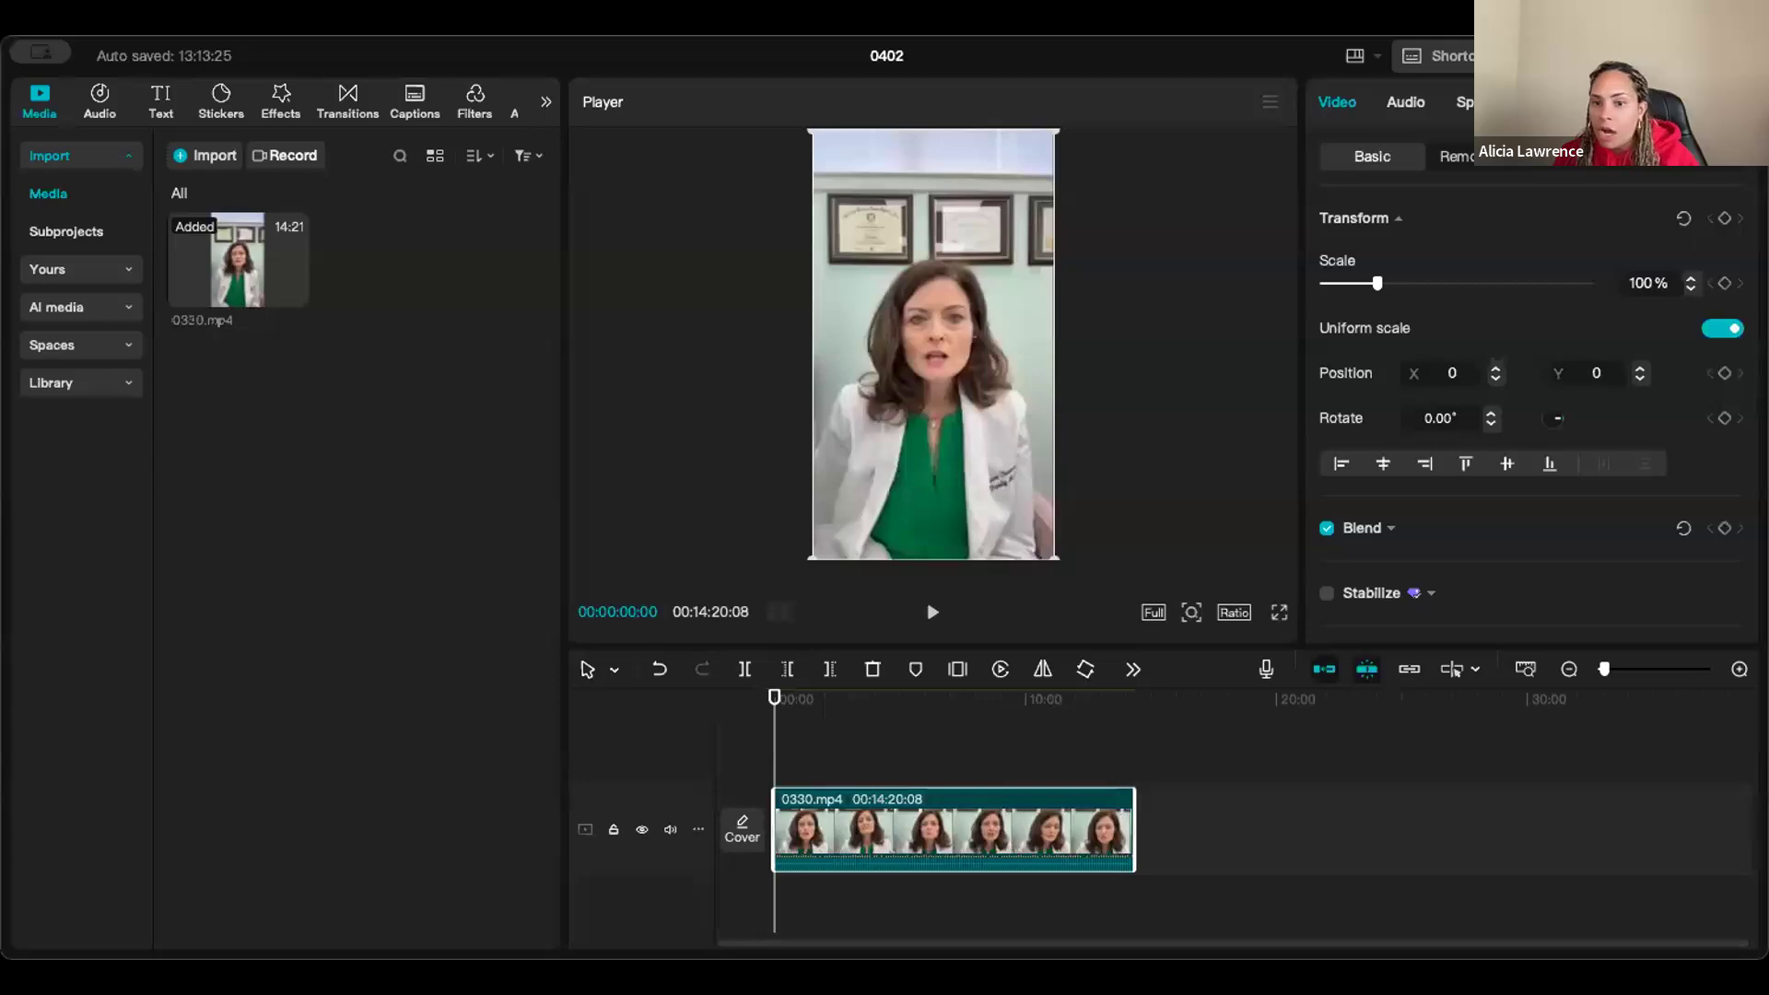
Play and scrub the end of 0330.mp4 to find the cut point, split it at 00:14:03:24 and delete everything before it.
{"action": "left_click_drag", "start_coordinate": [772, 733], "coordinate": [1097, 727]}
{"action": "key", "text": "space"}
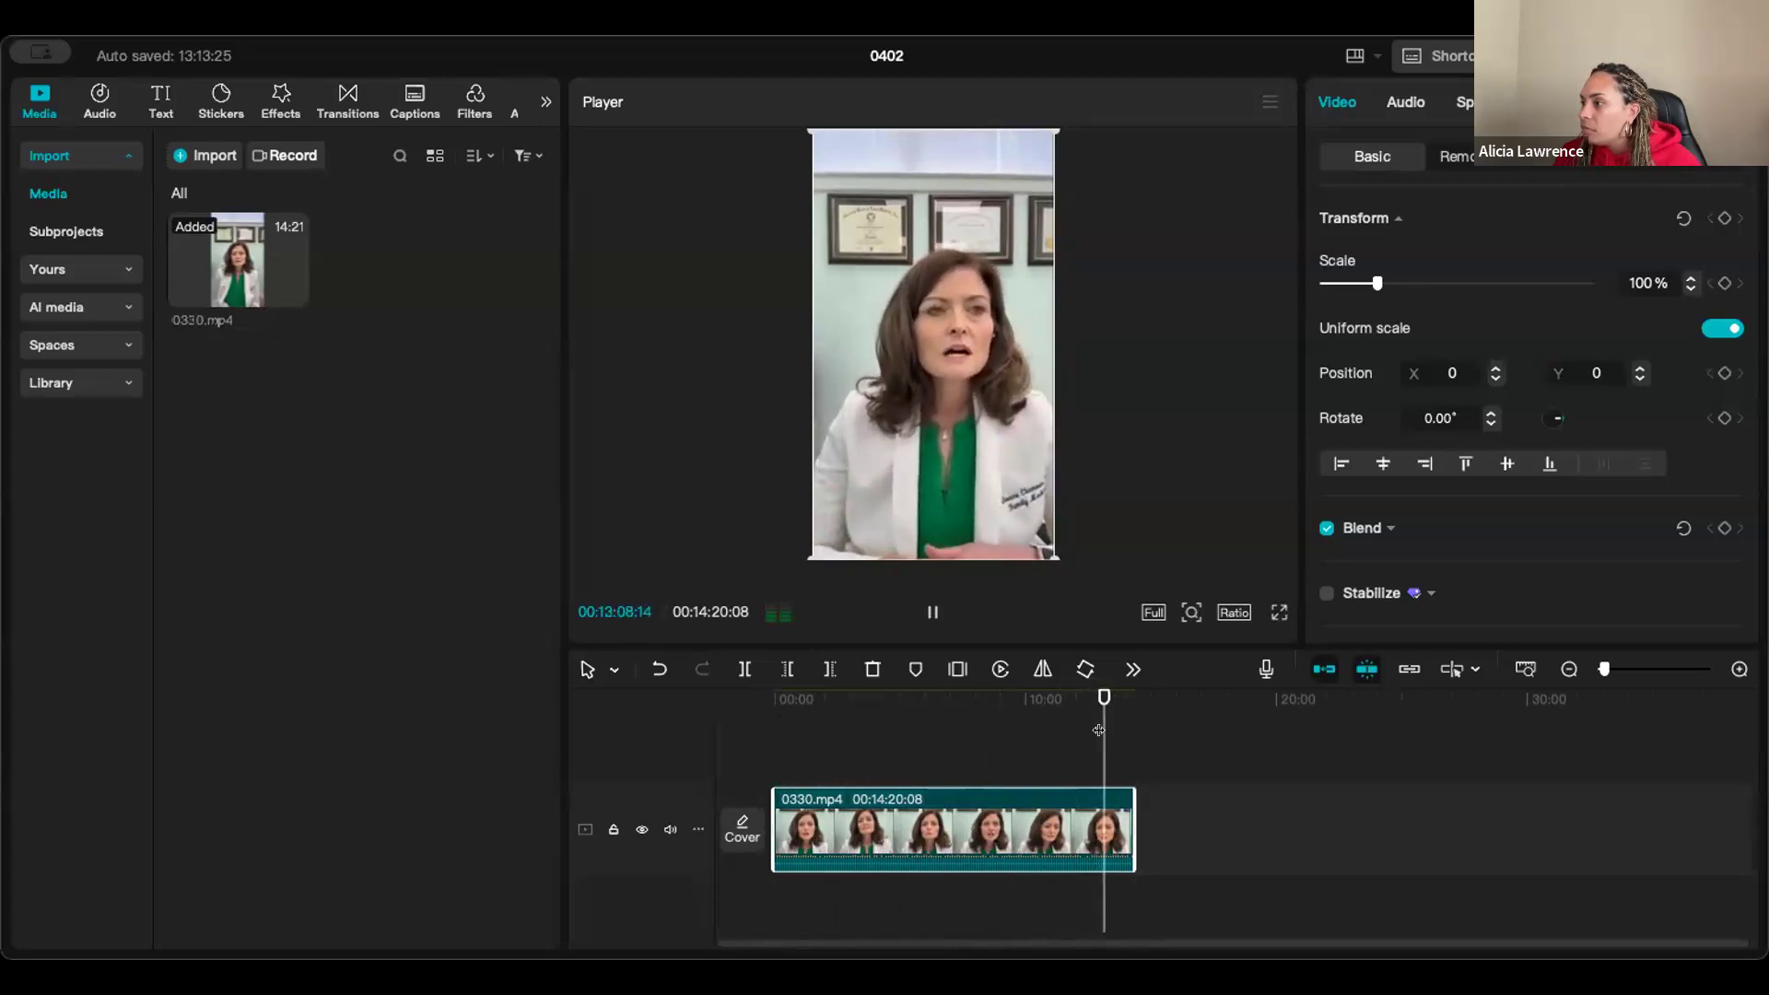
{"action": "left_click_drag", "start_coordinate": [1099, 730], "coordinate": [1108, 732]}
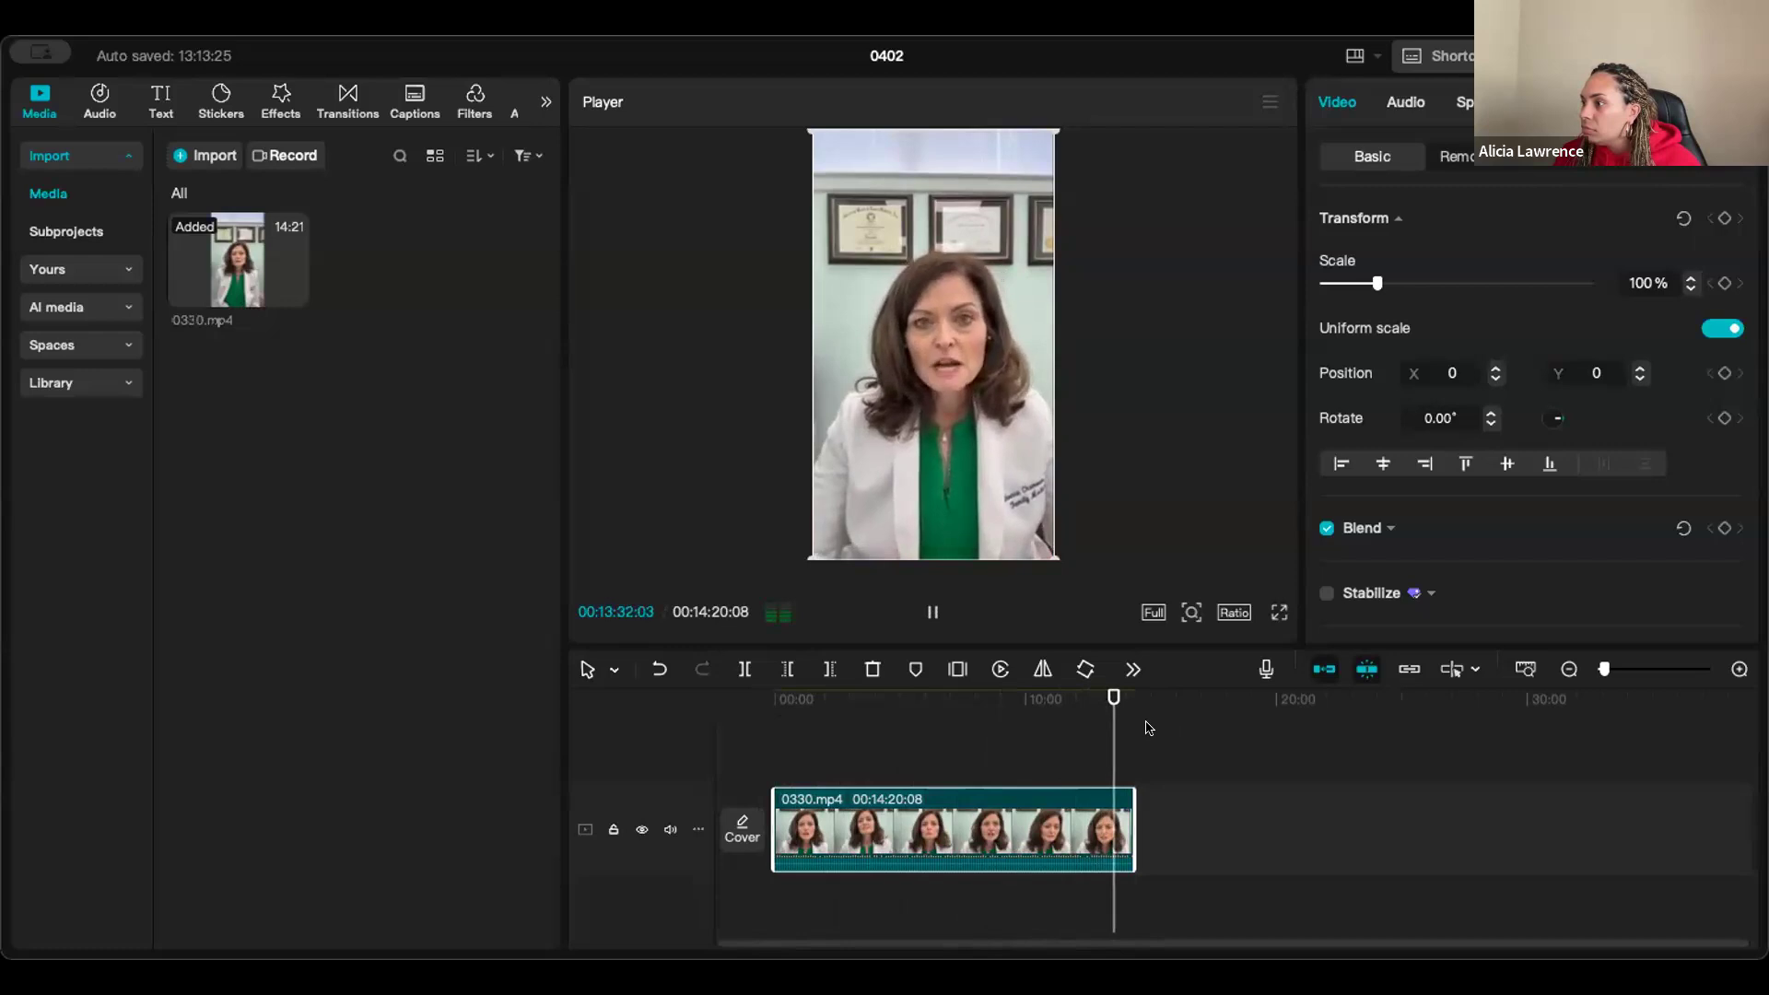
{"action": "left_click_drag", "start_coordinate": [1111, 724], "coordinate": [1114, 719]}
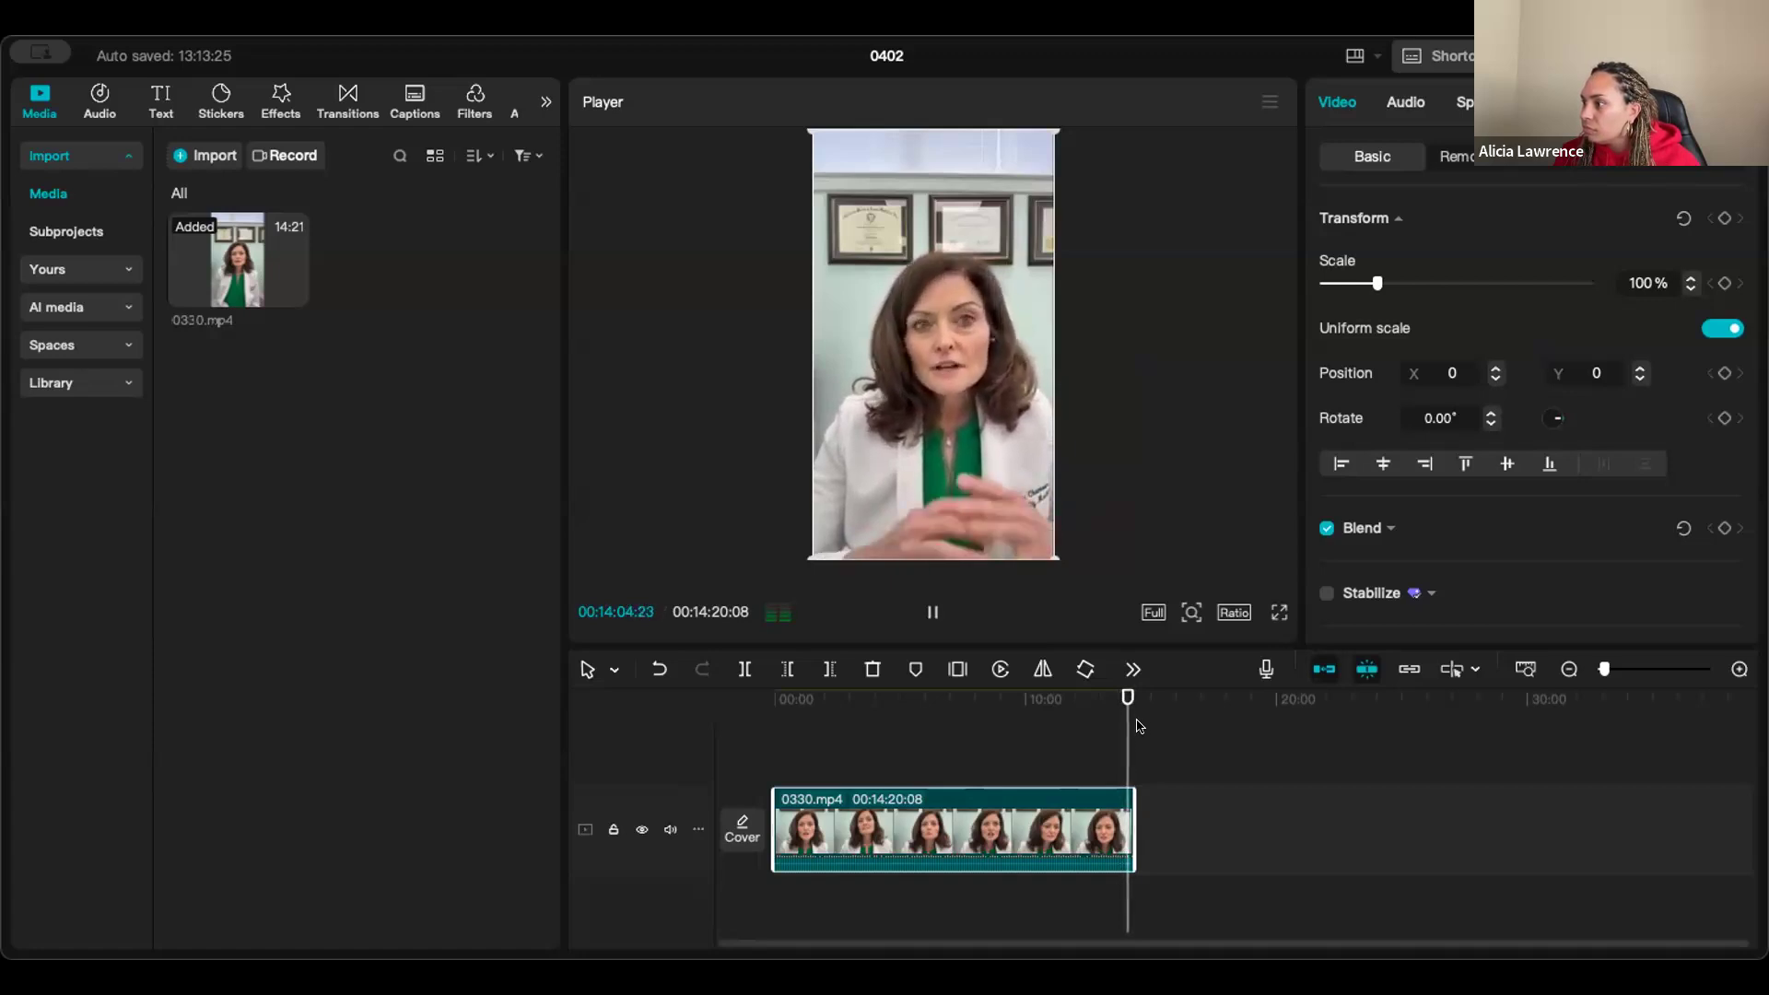
{"action": "left_click", "coordinate": [1126, 728]}
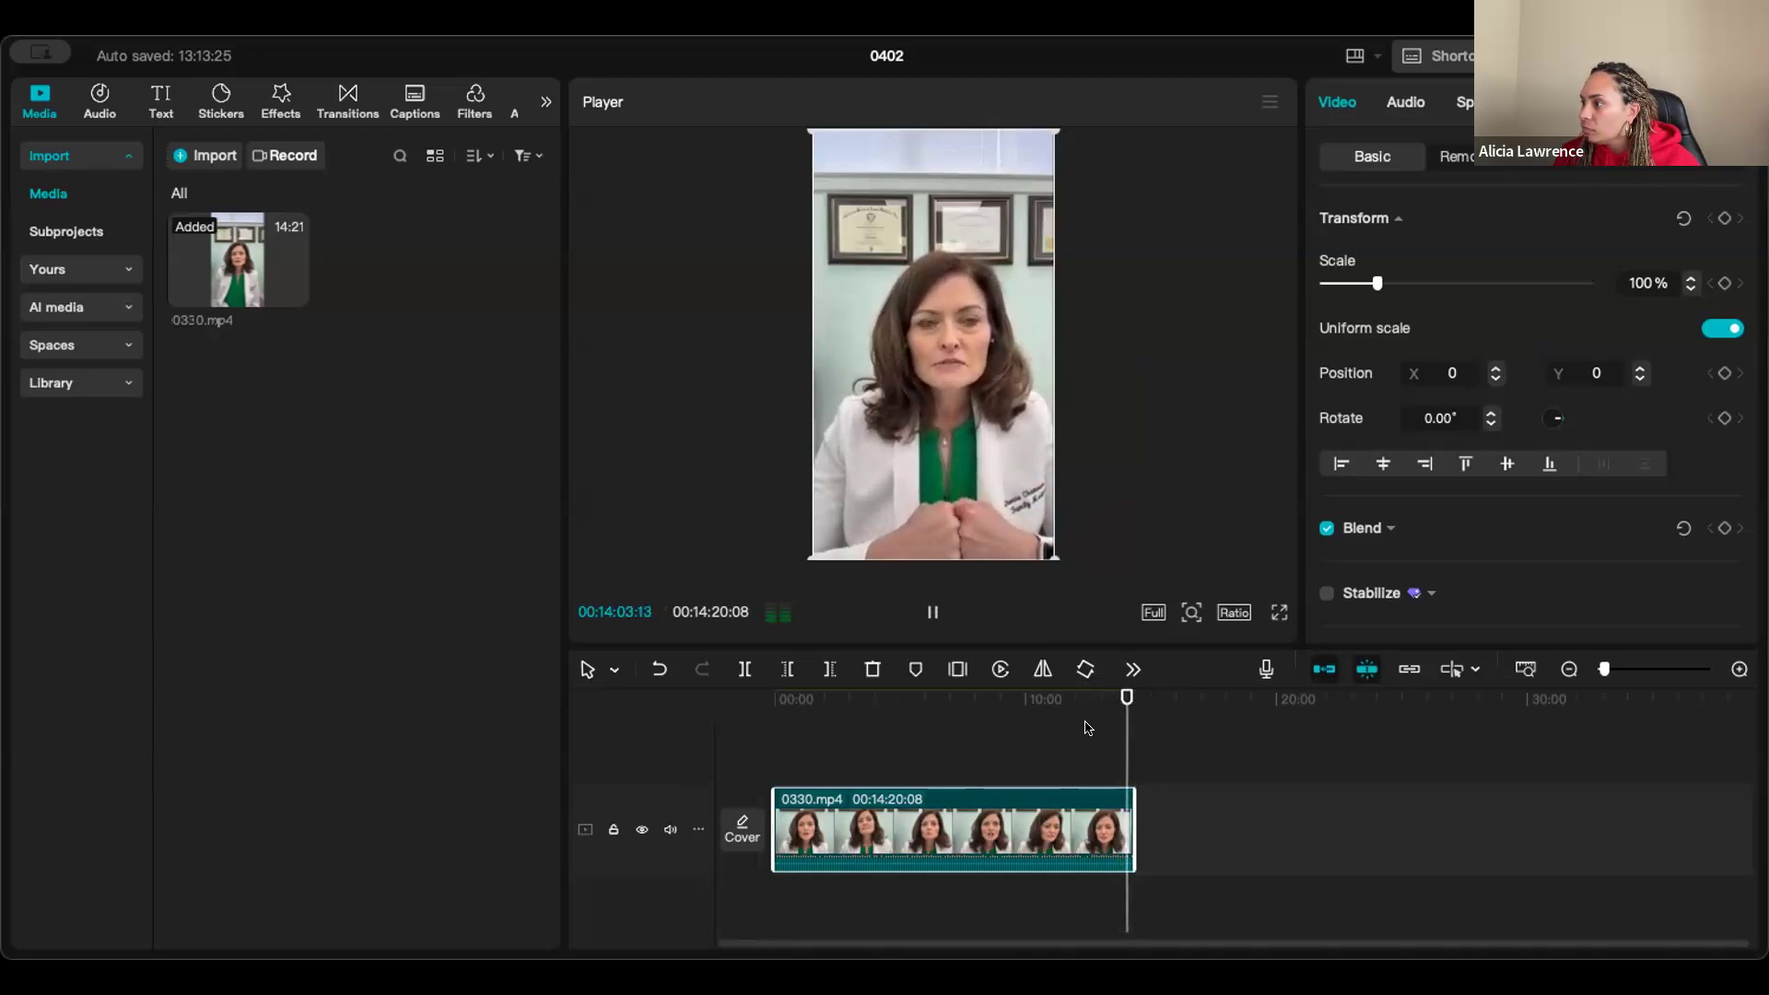
{"action": "key", "text": "space"}
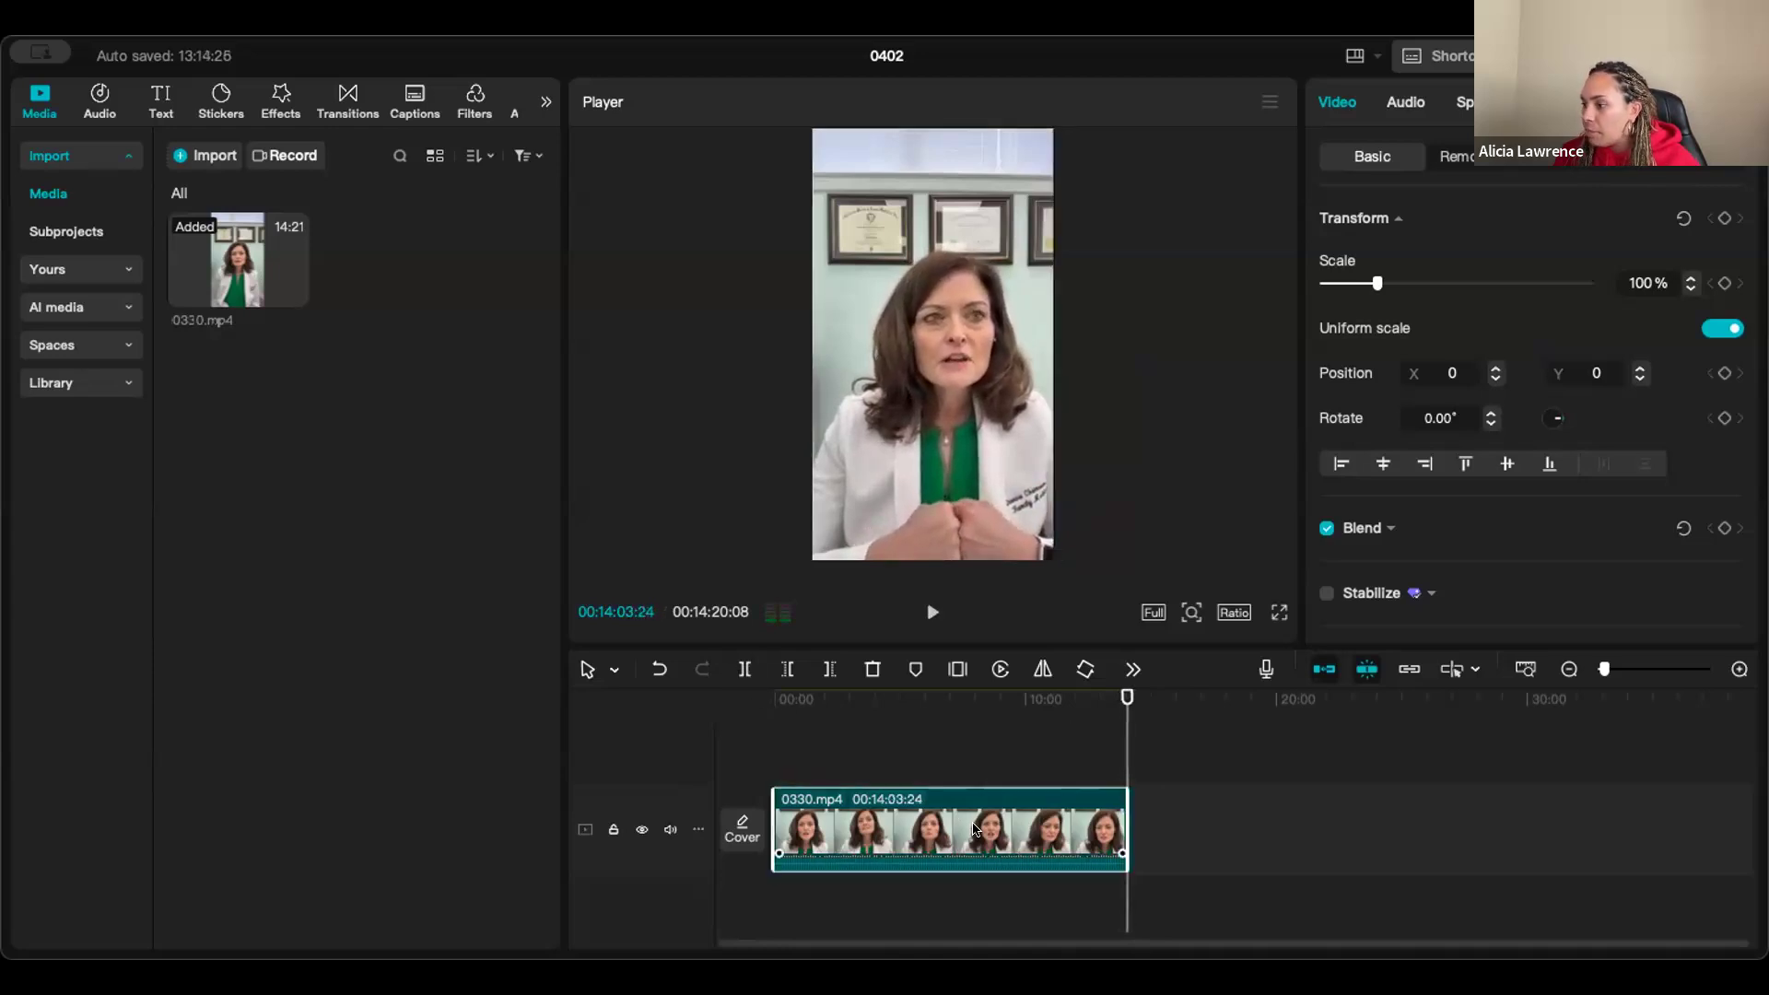
{"action": "key", "text": "Delete"}
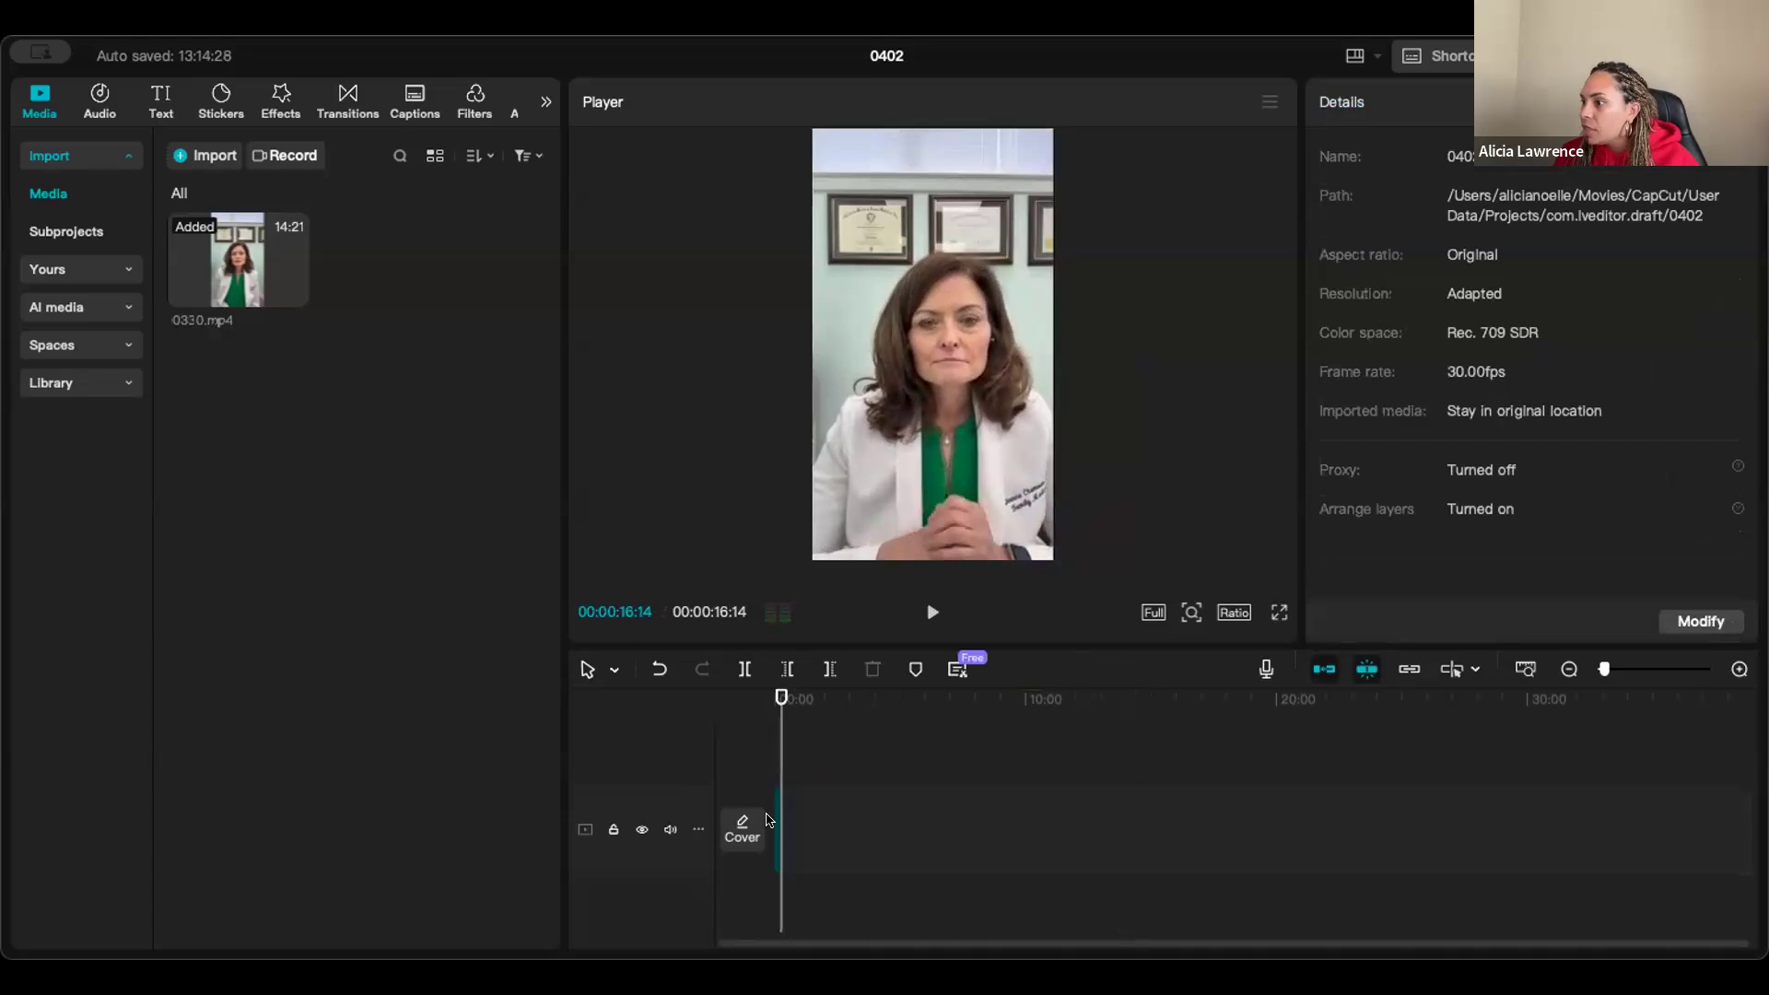
Enlarge the remaining 0330.mp4 clip on the timeline and browse the trending caption templates.
{"action": "key", "text": "super+equal"}
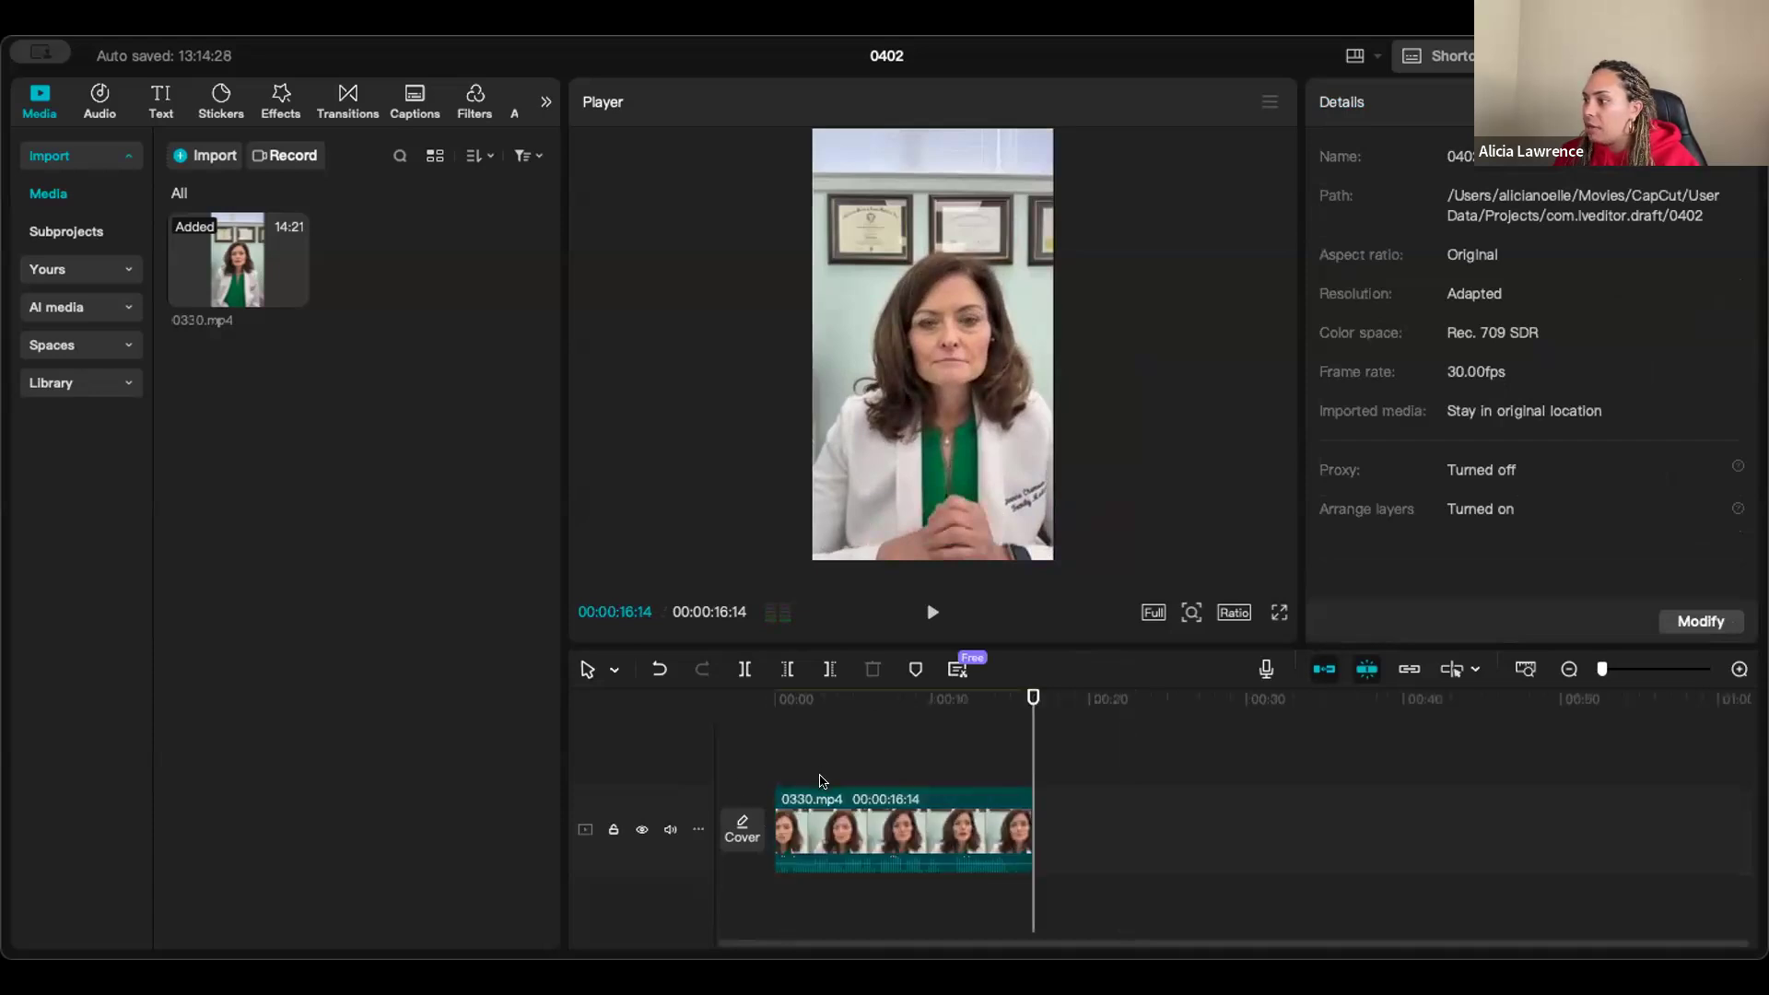
{"action": "key", "text": "super+equal"}
{"action": "left_click", "coordinate": [874, 817]}
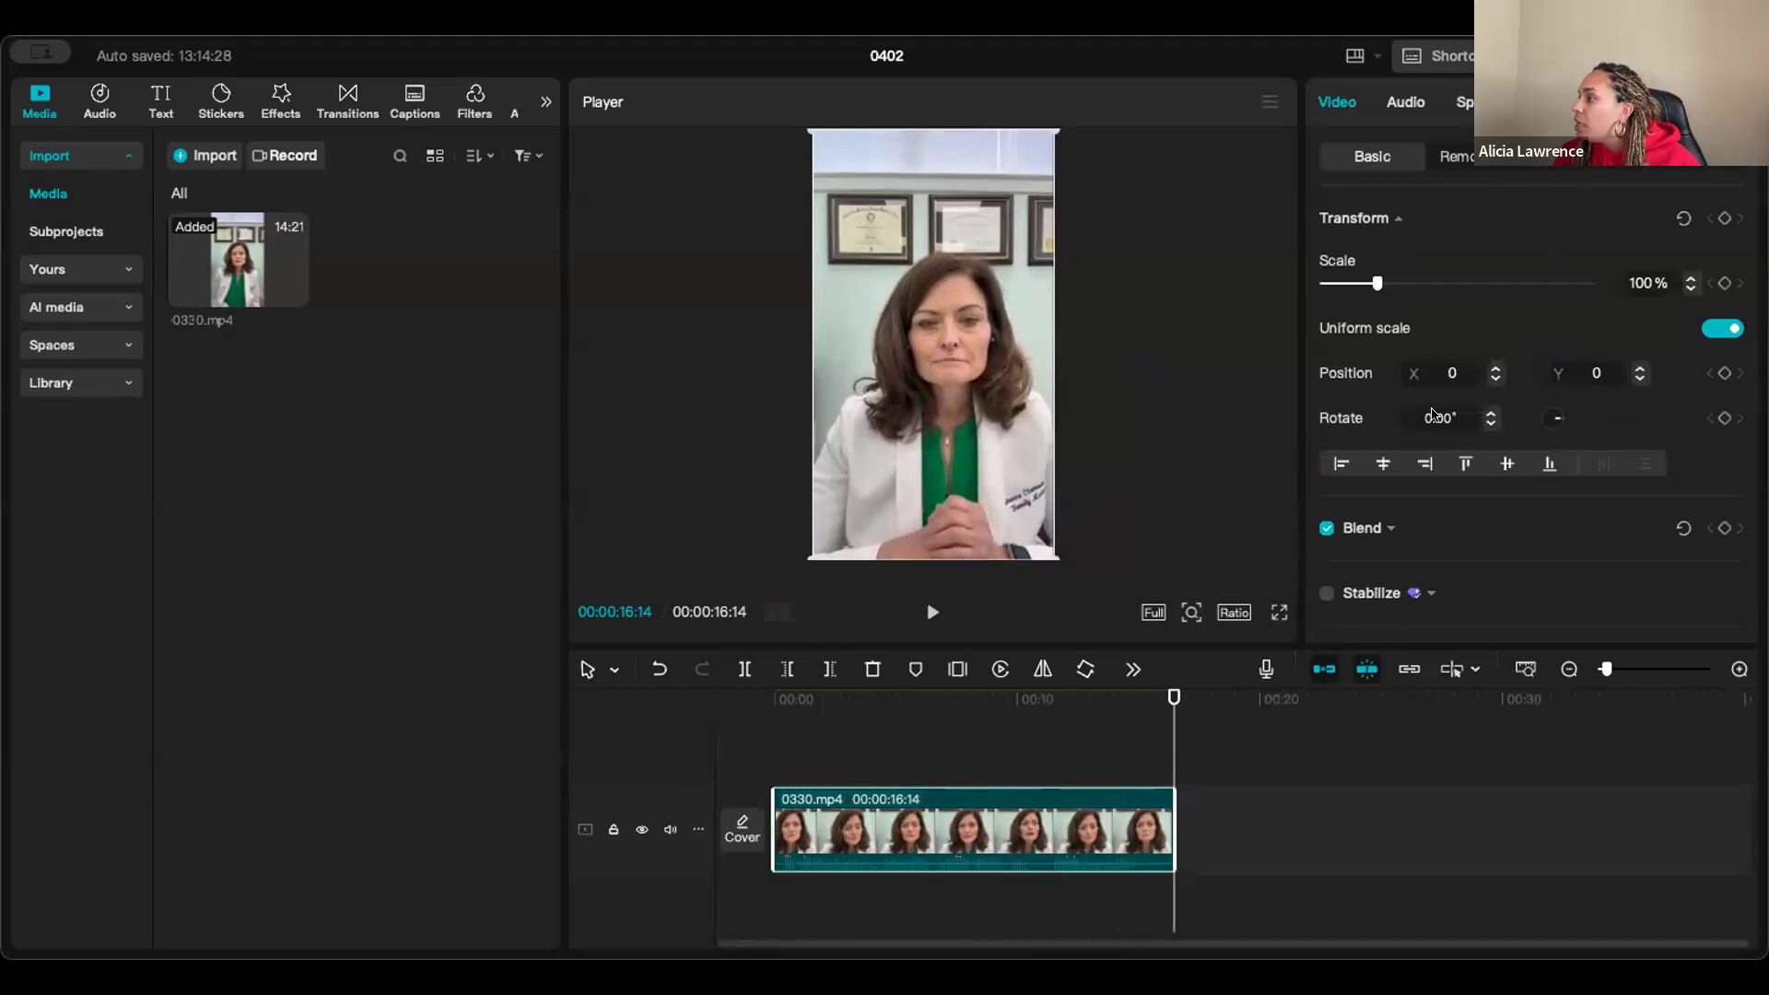
{"action": "left_click", "coordinate": [412, 104]}
{"action": "left_click", "coordinate": [102, 225]}
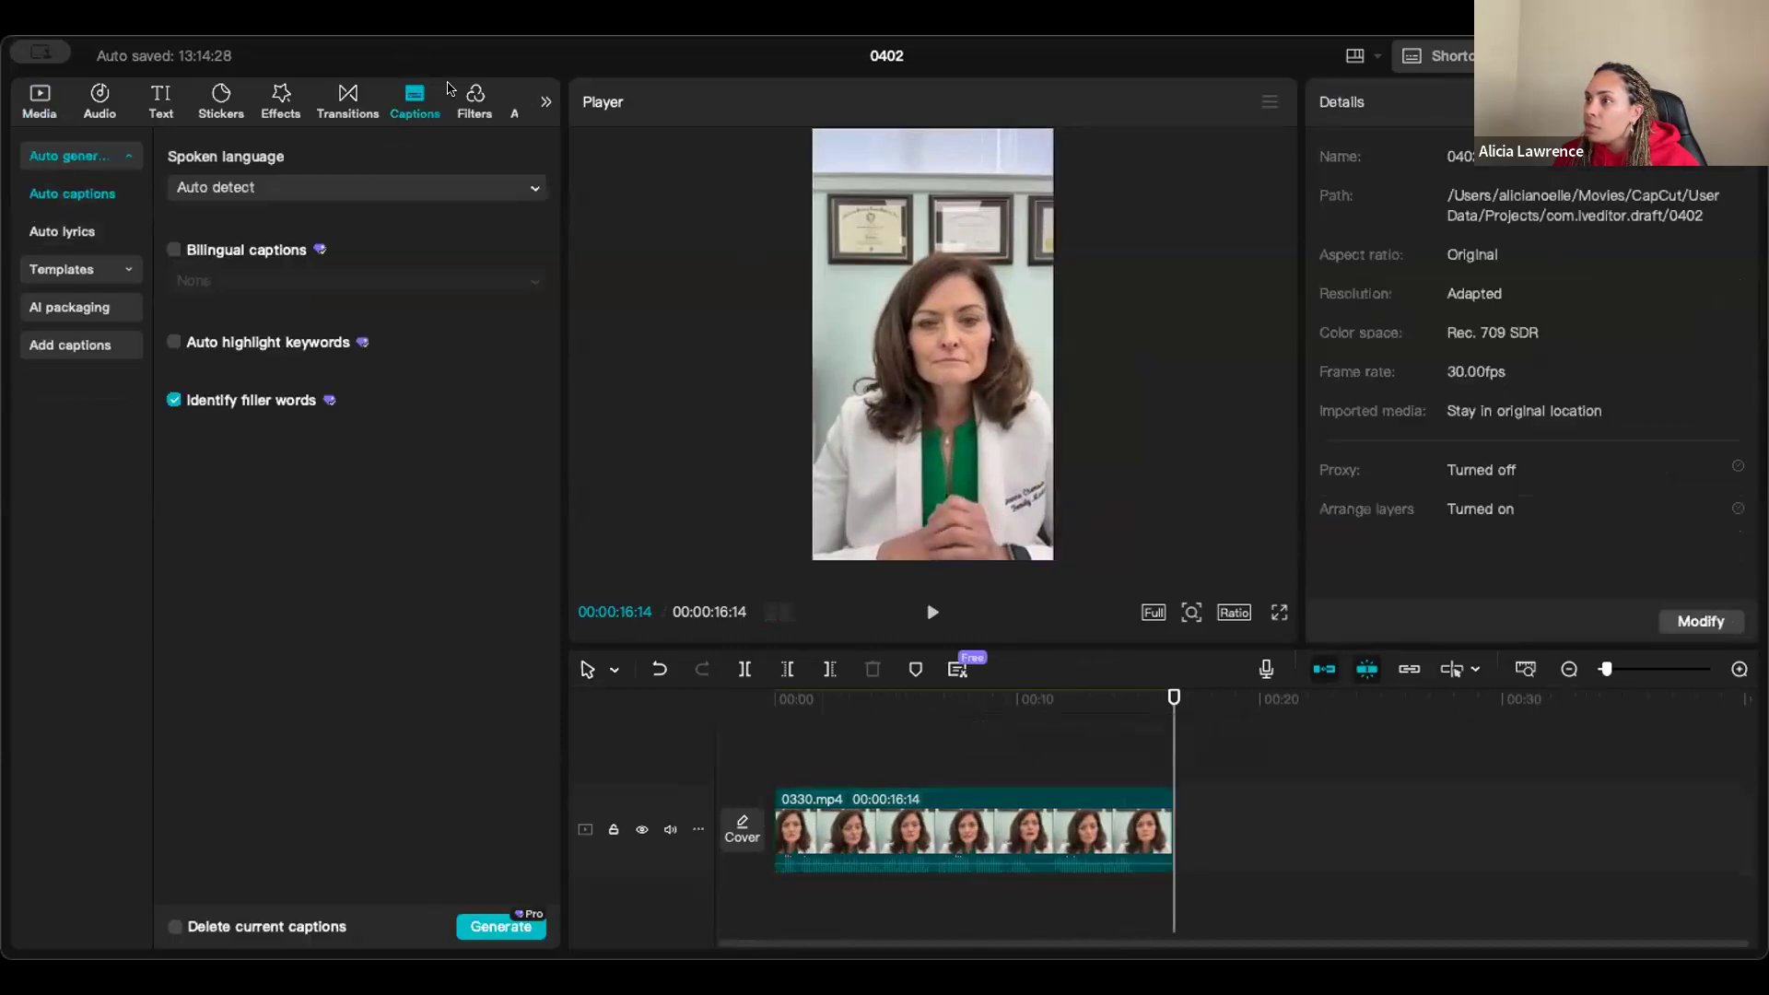
{"action": "left_click", "coordinate": [88, 269]}
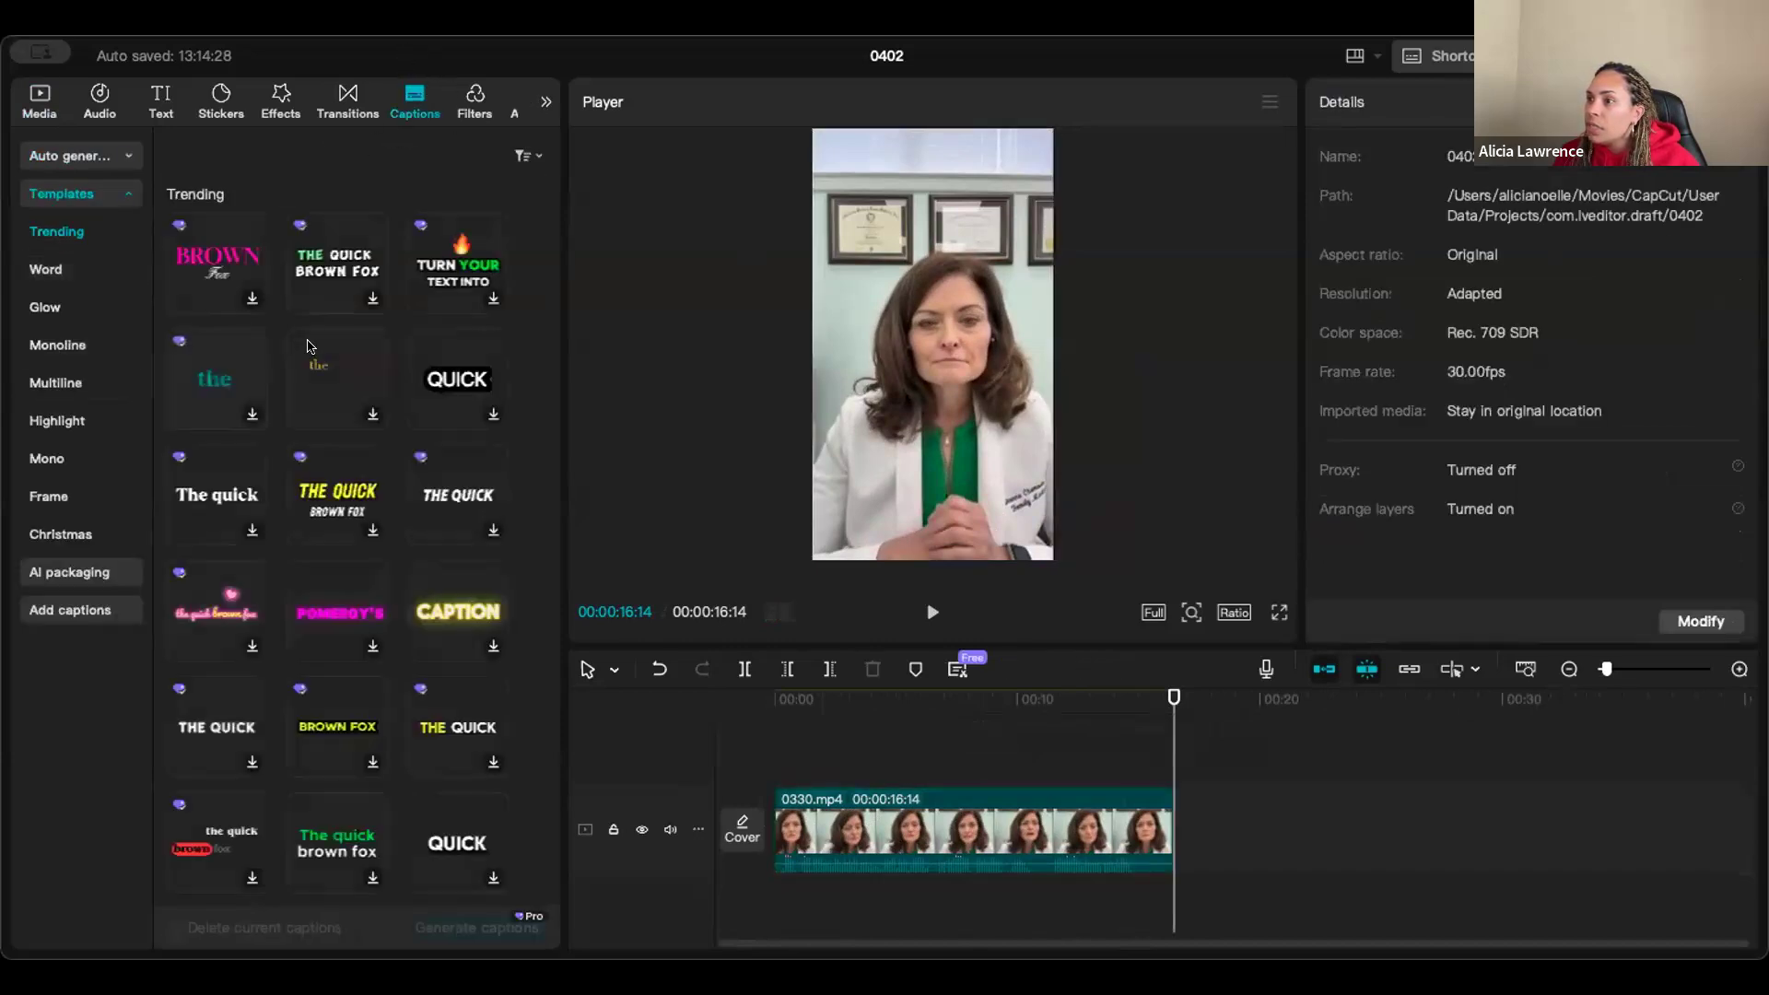
{"action": "scroll", "coordinate": [412, 557], "scroll_direction": "down", "scroll_amount": 5}
{"action": "left_click", "coordinate": [307, 724]}
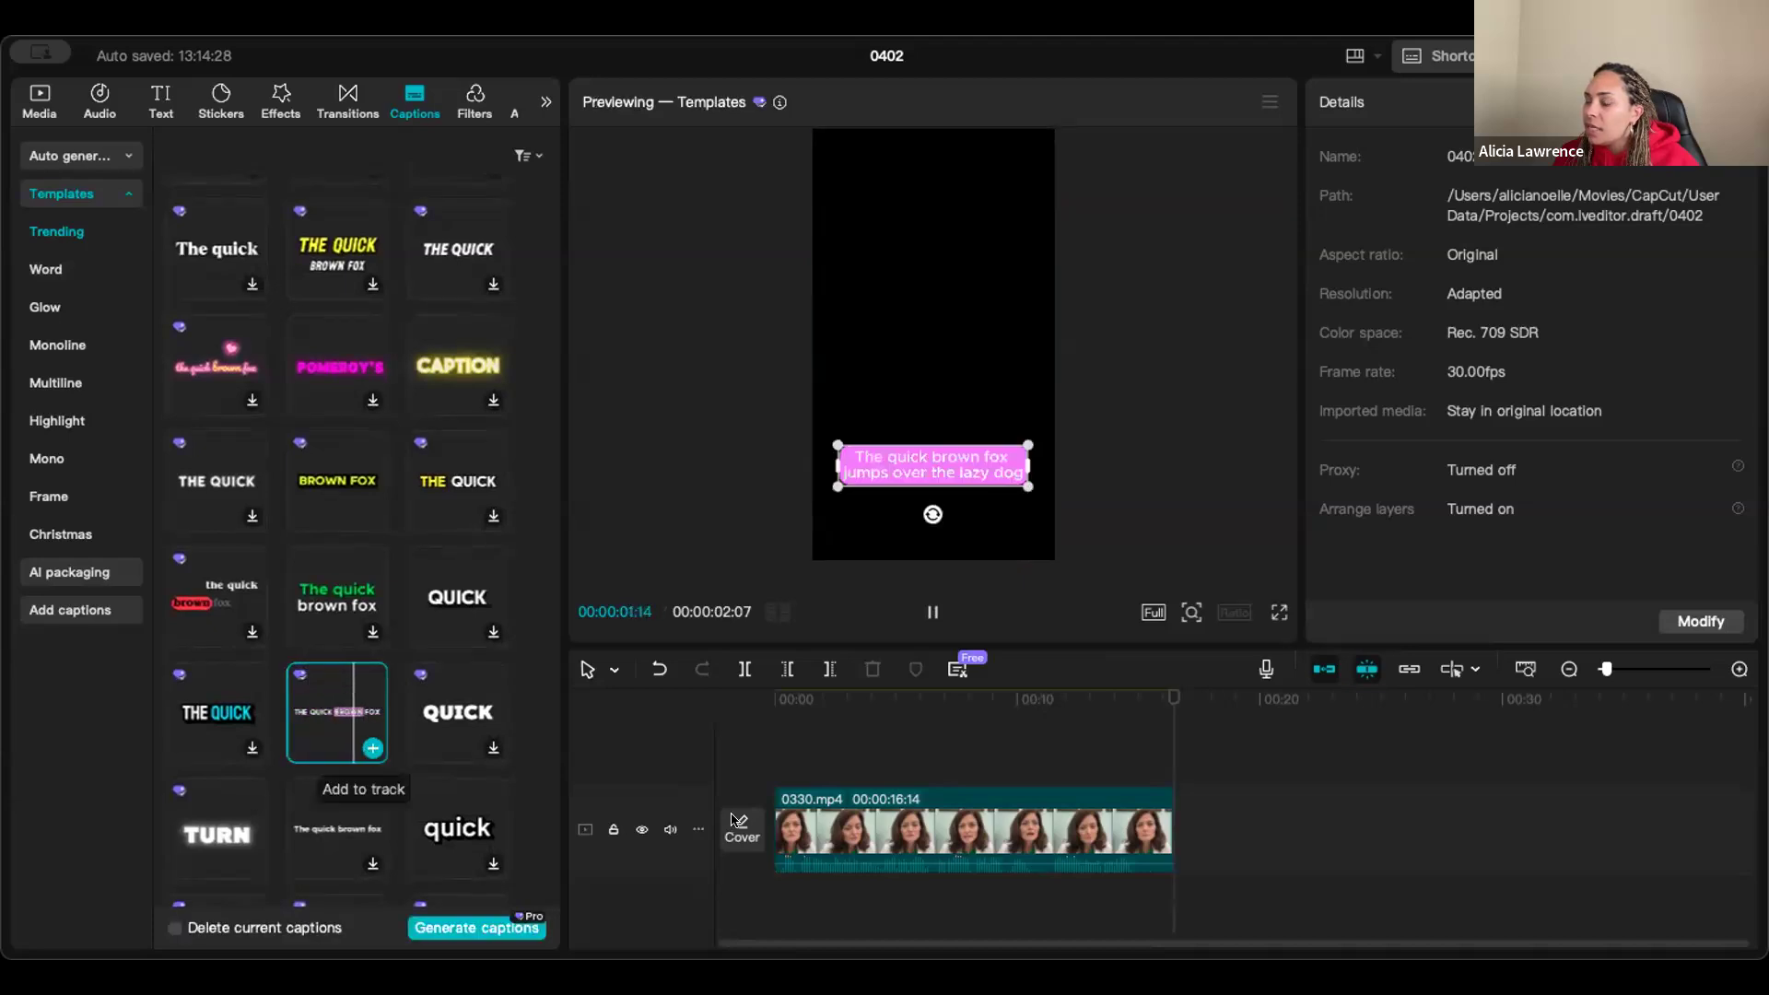
{"action": "left_click", "coordinate": [373, 748]}
{"action": "left_click_drag", "start_coordinate": [1204, 793], "coordinate": [1021, 790]}
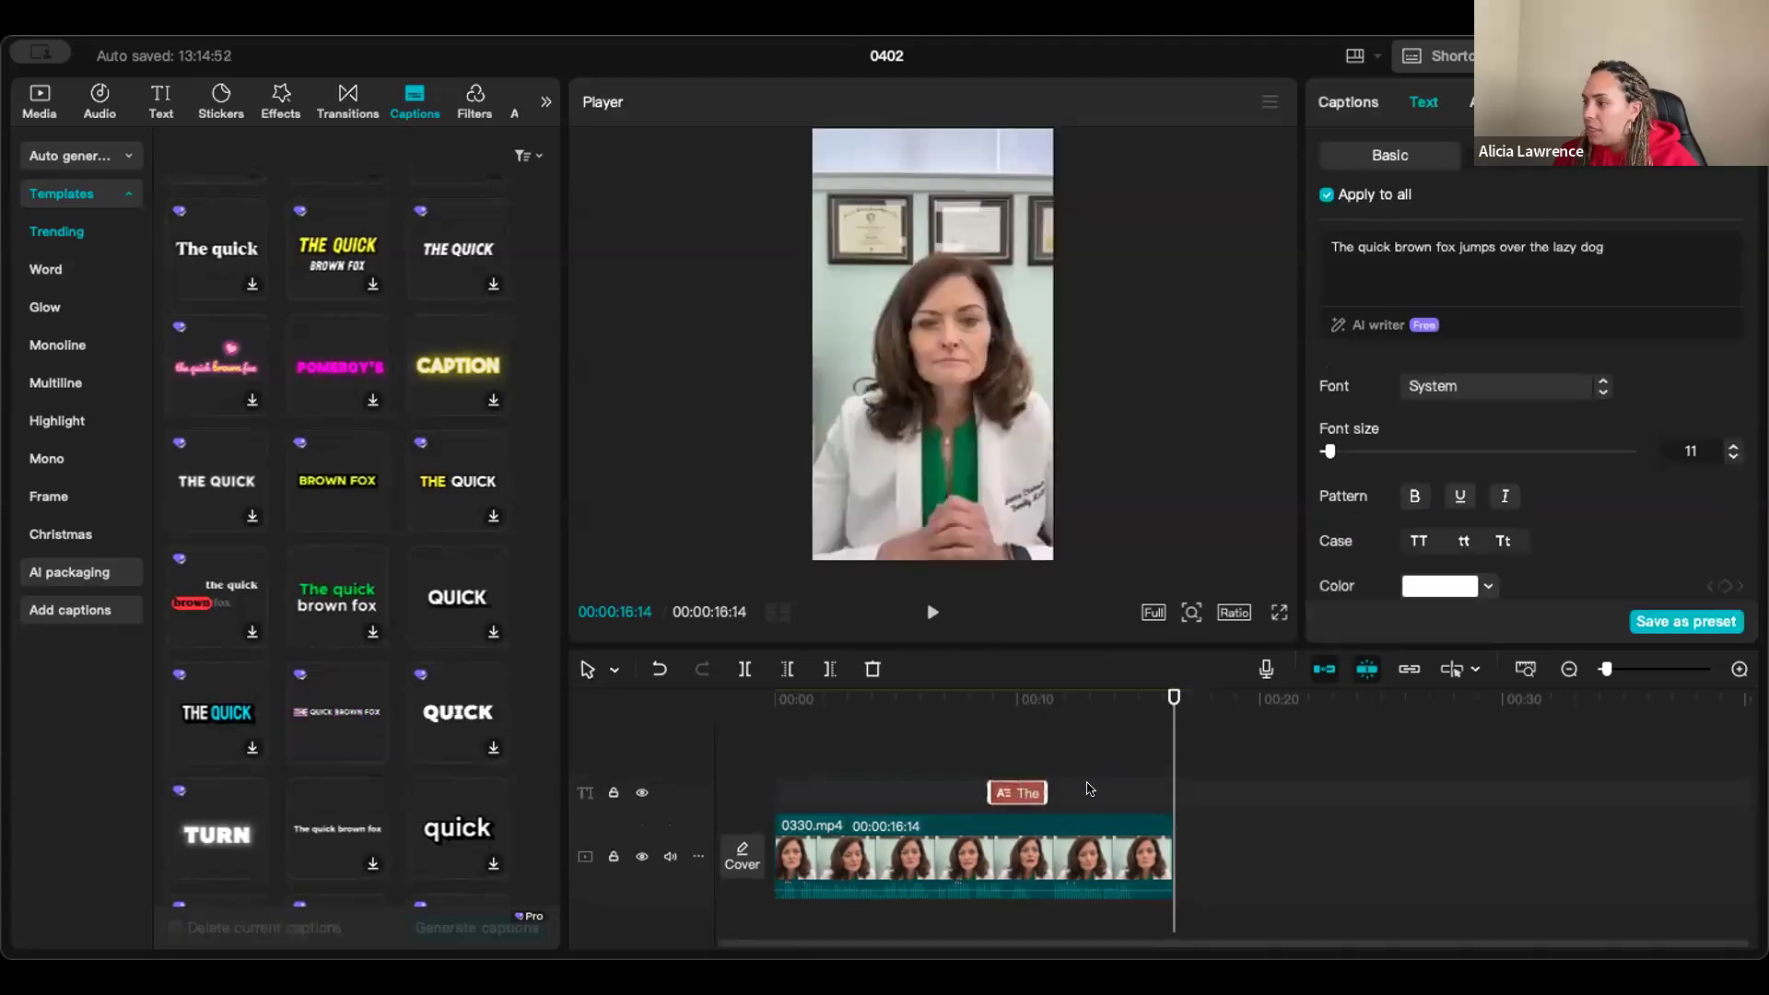
{"action": "key", "text": "Delete"}
Return to the start of the timeline and generate captions for the clip with the plain thin white "The quick brown fox" template.
{"action": "key", "text": "Home"}
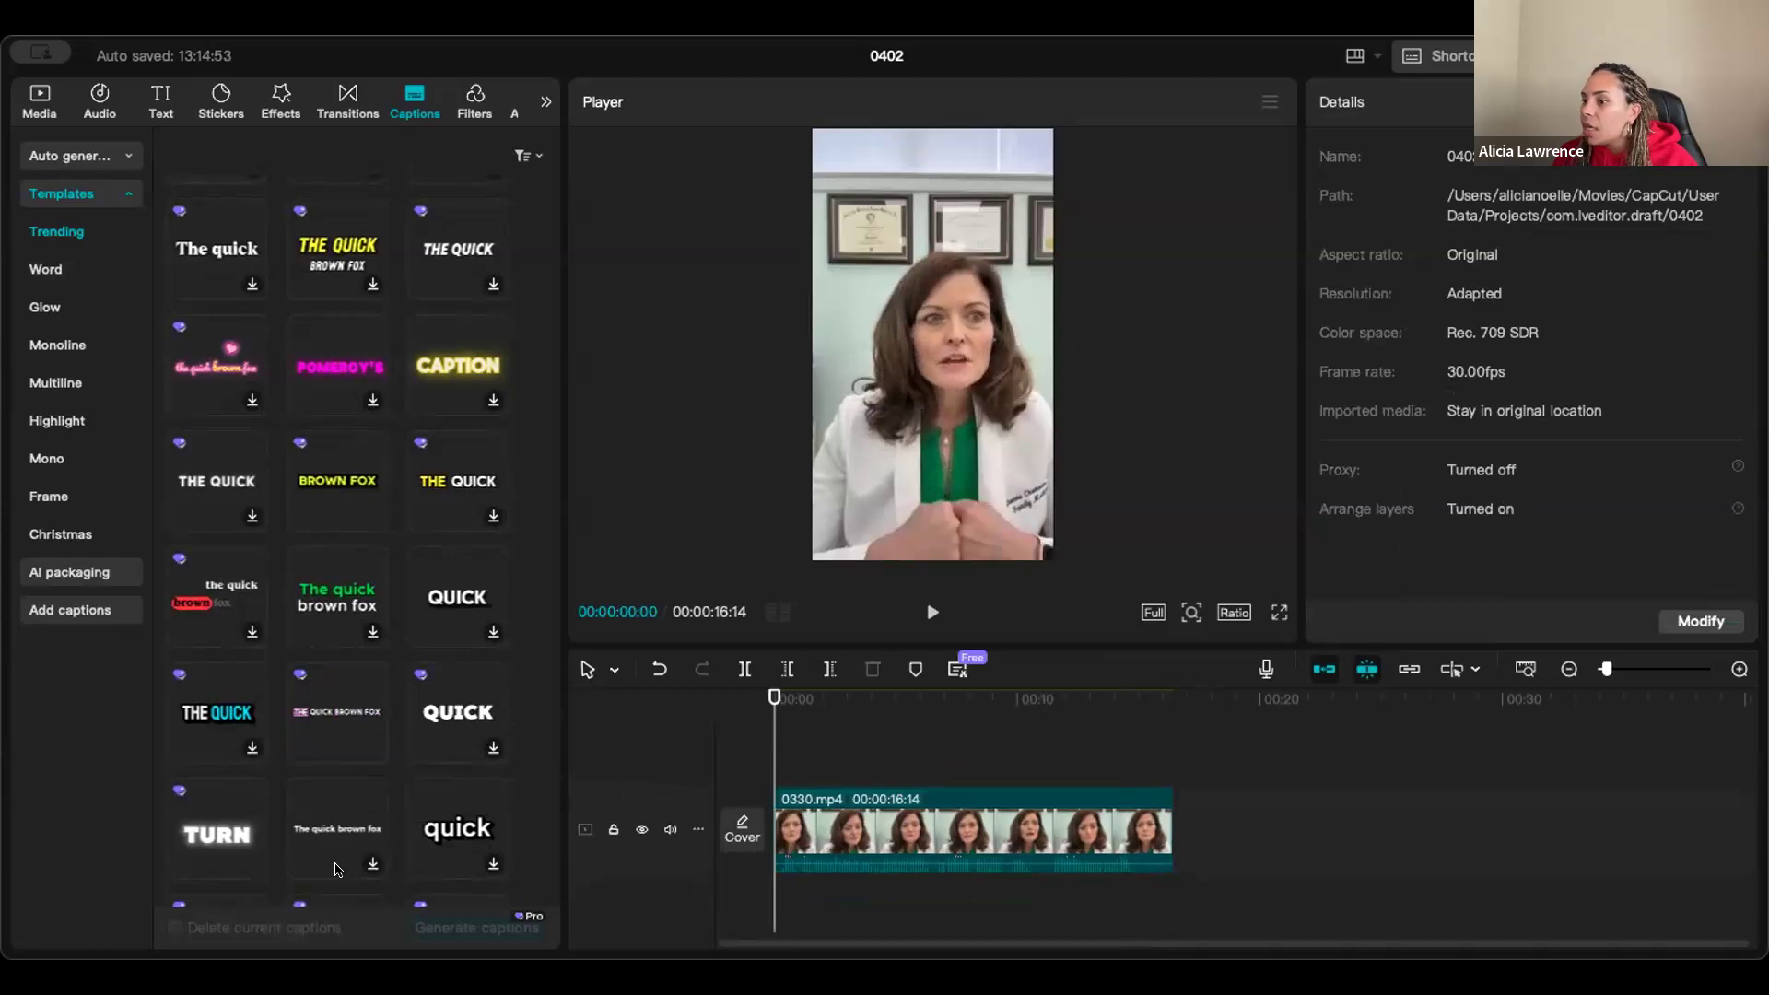
{"action": "left_click", "coordinate": [334, 816]}
{"action": "left_click", "coordinate": [440, 932]}
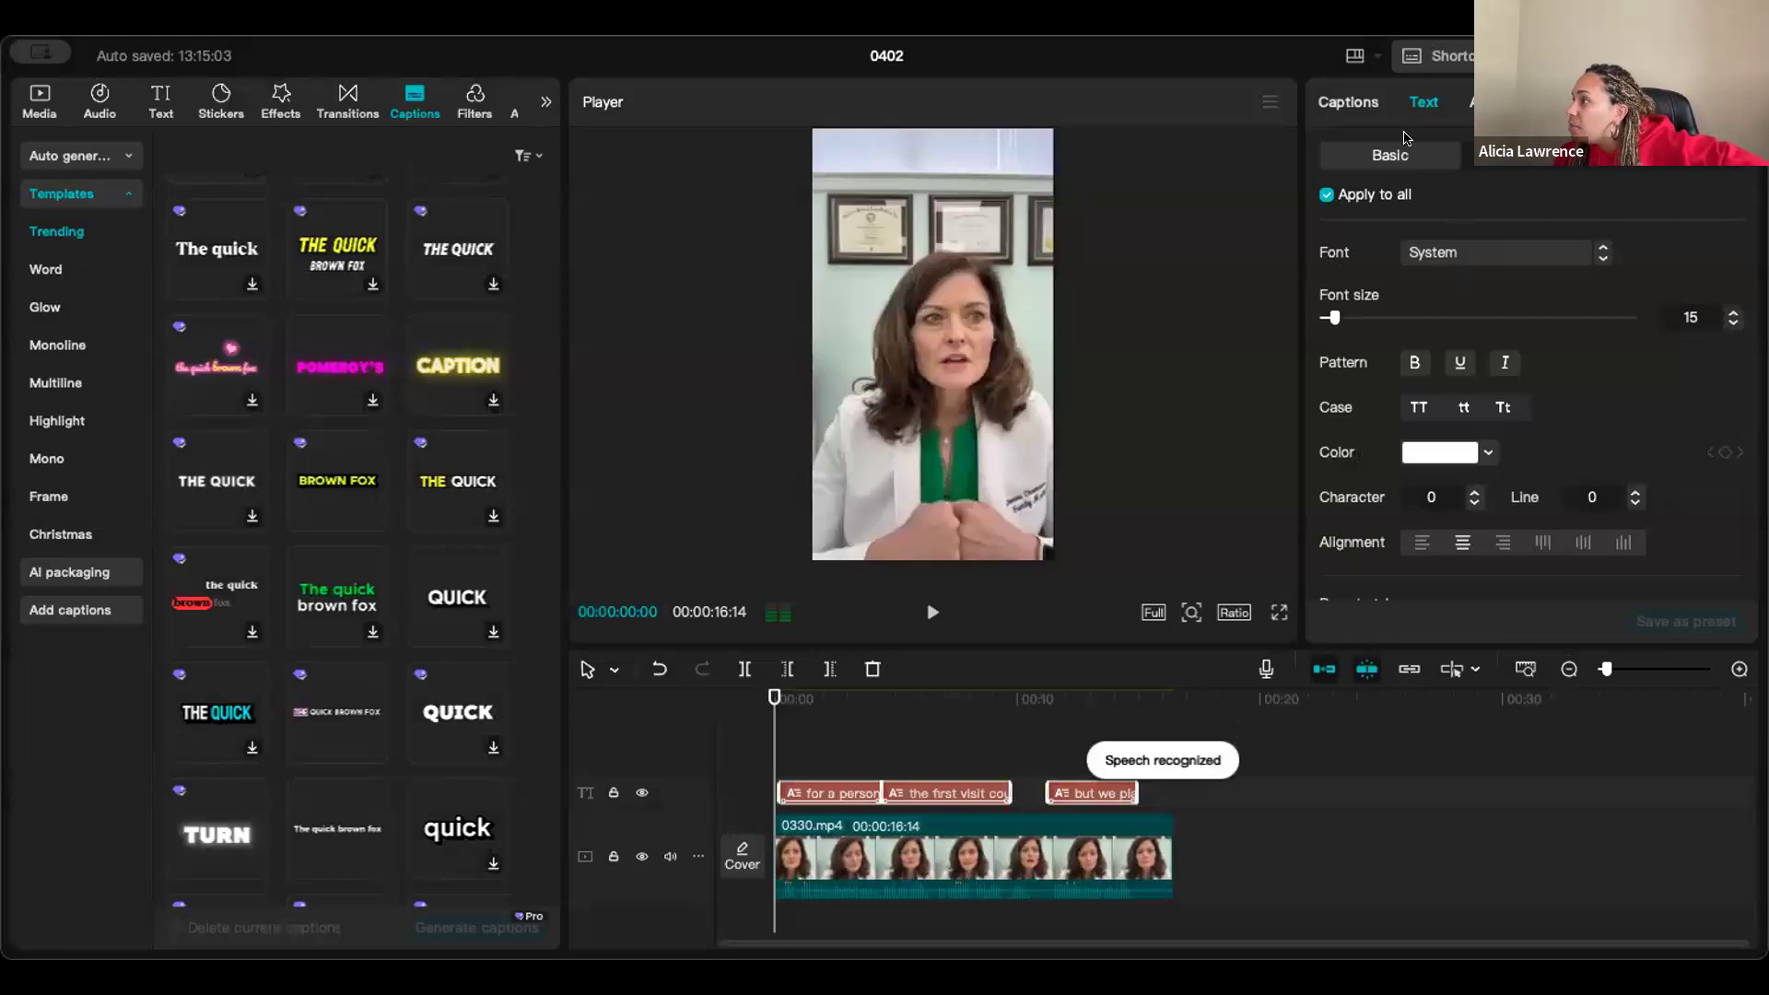
Open the filler-word removal for the captions, mark all four pauses in the transcript and remove them from the clip.
{"action": "left_click", "coordinate": [1368, 100]}
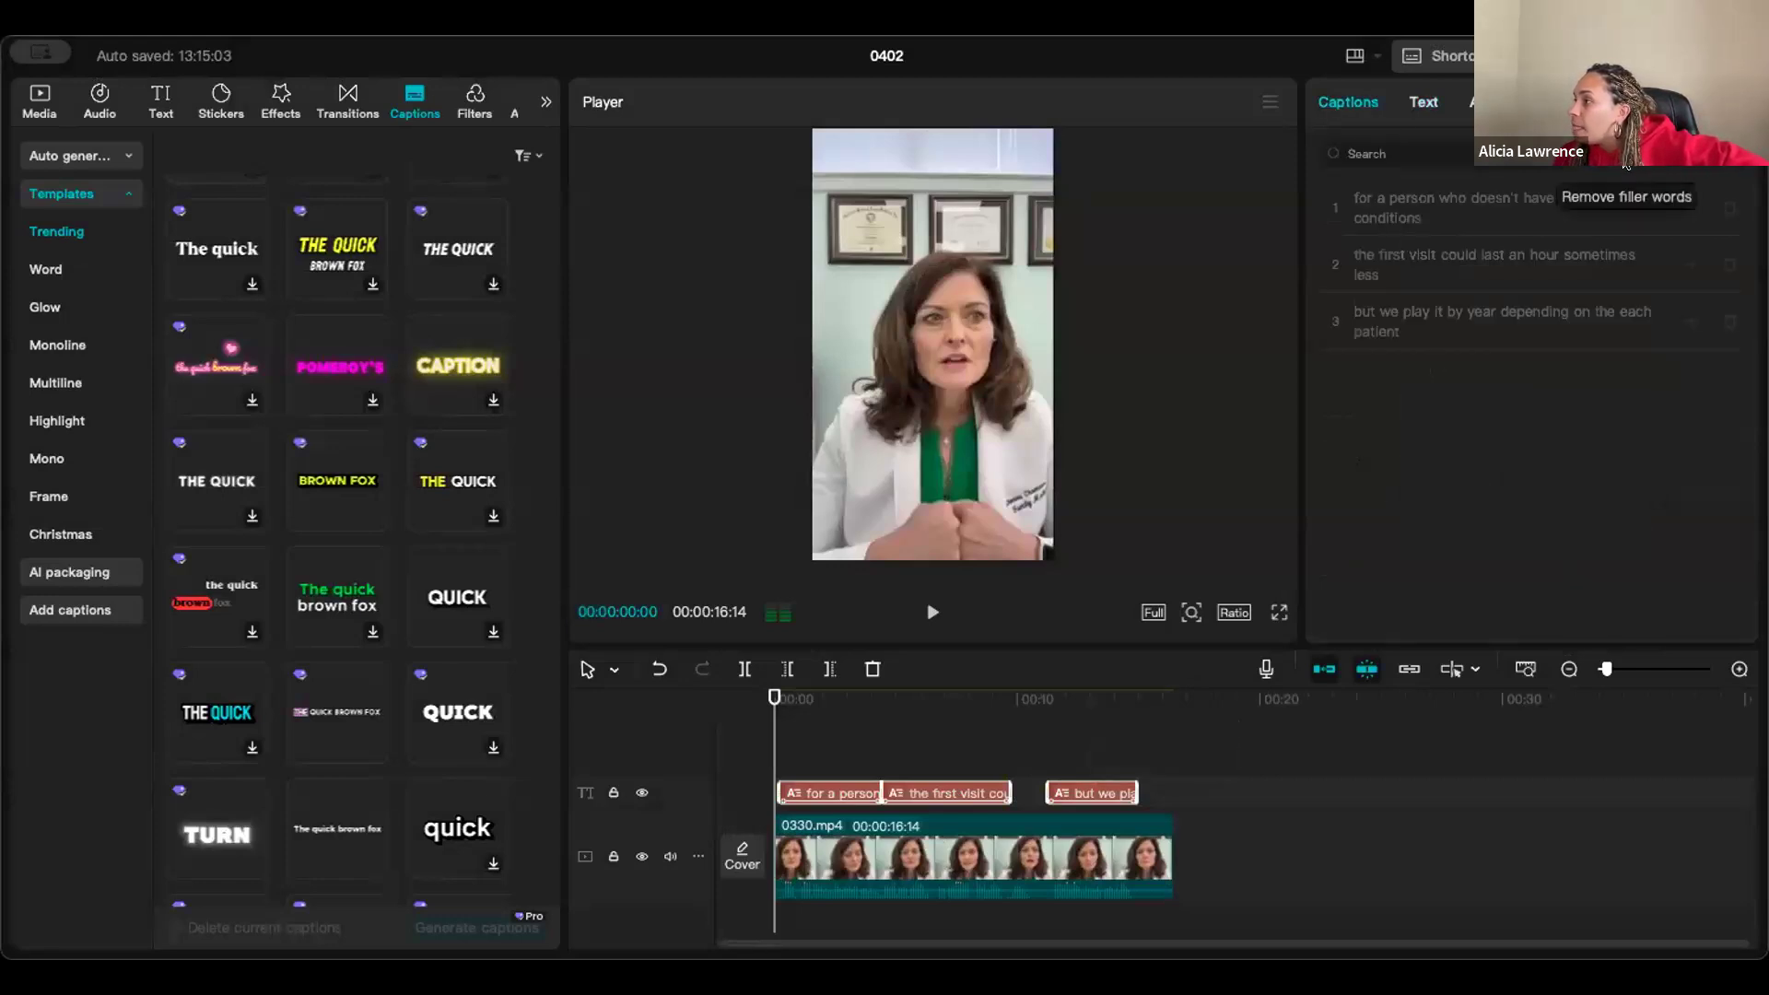
{"action": "left_click", "coordinate": [1604, 197]}
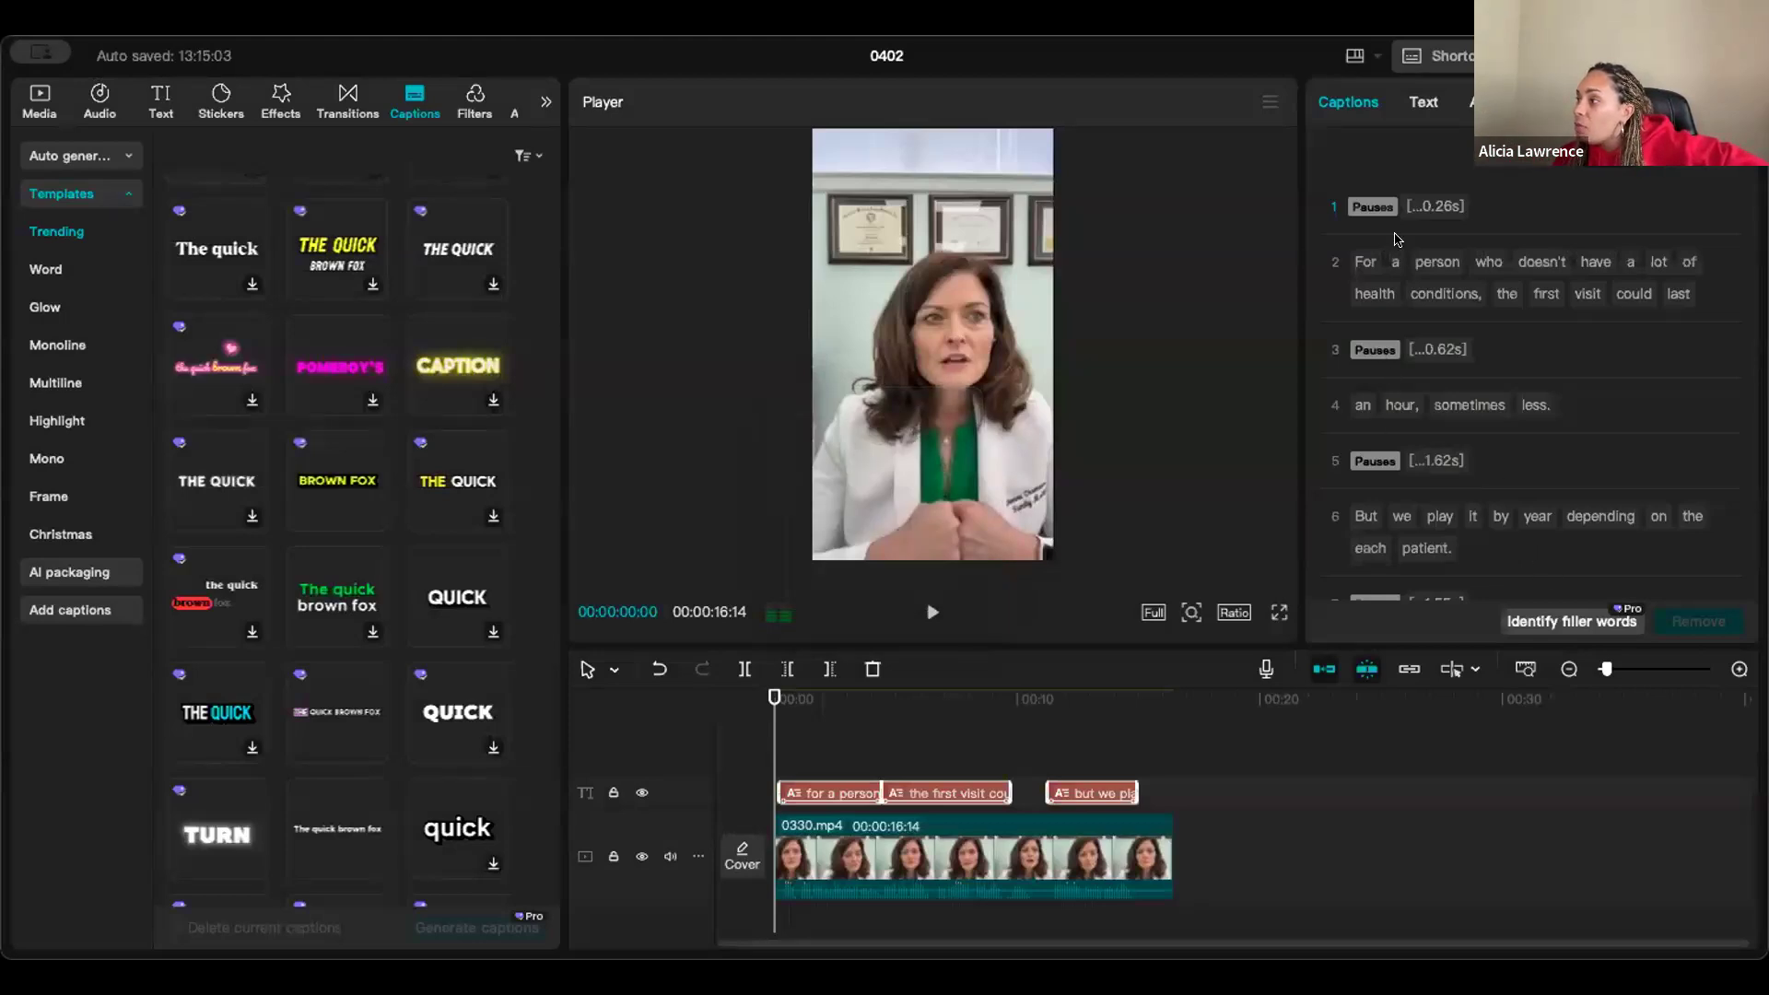
{"action": "left_click", "coordinate": [1376, 207]}
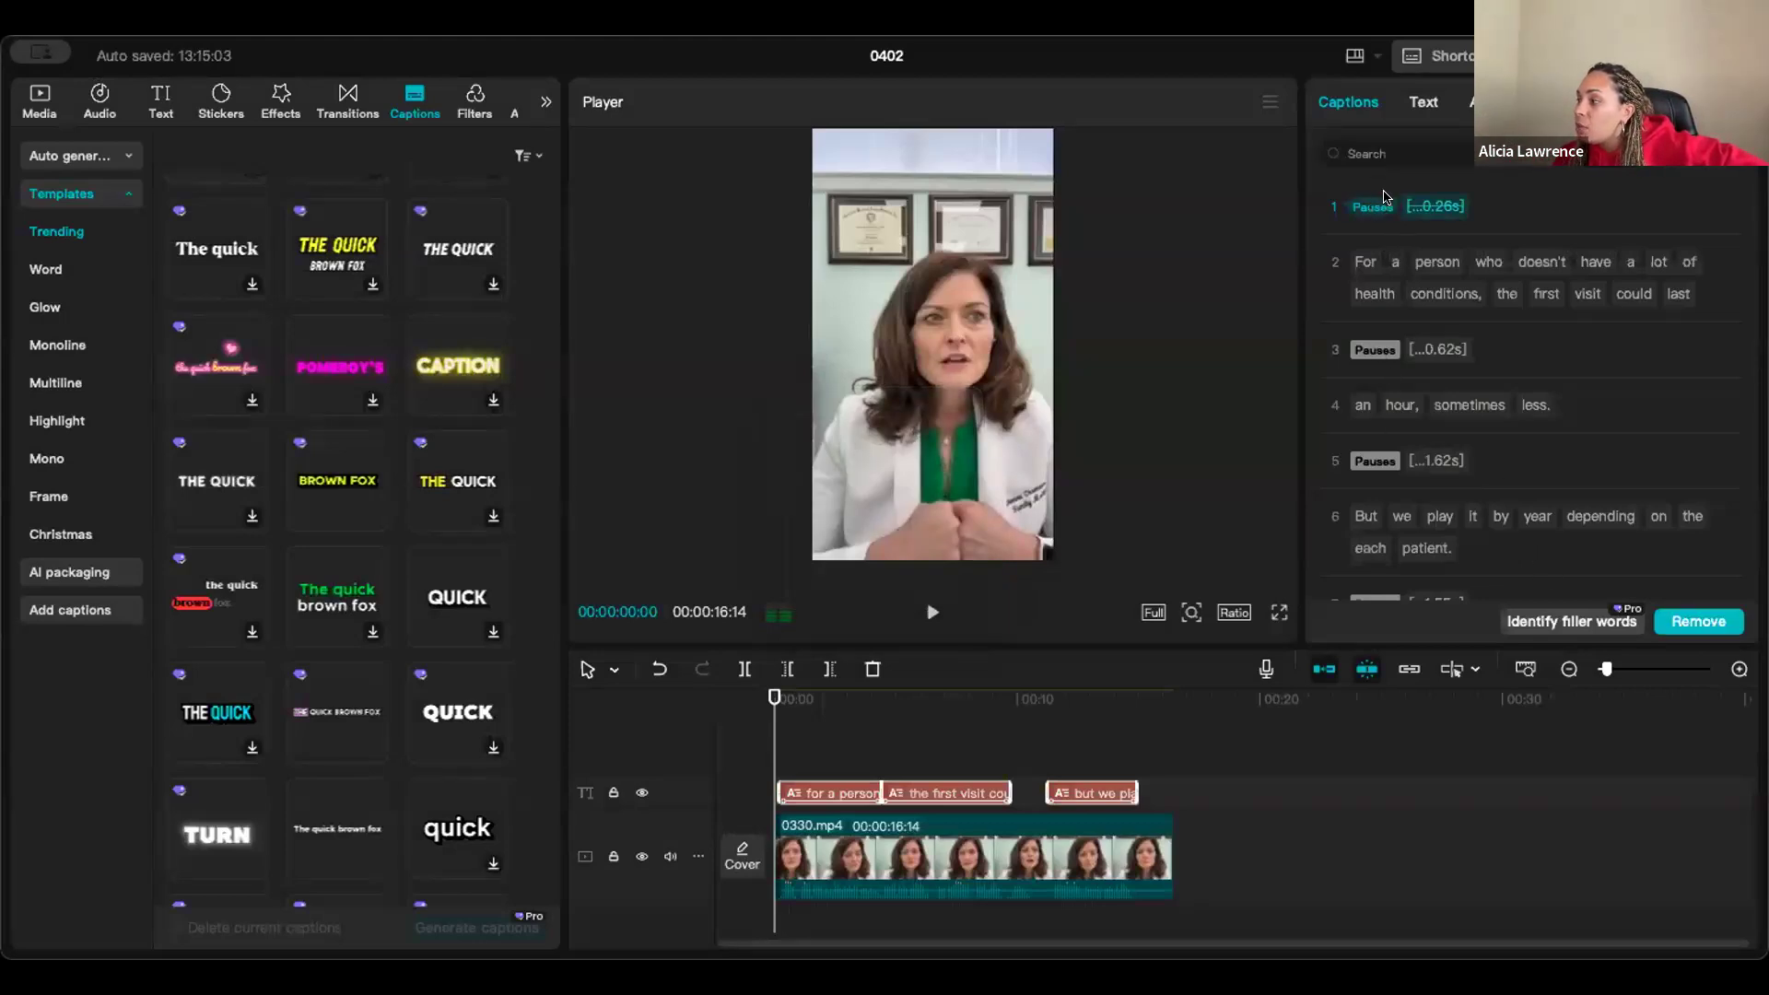
{"action": "left_click", "coordinate": [1378, 350]}
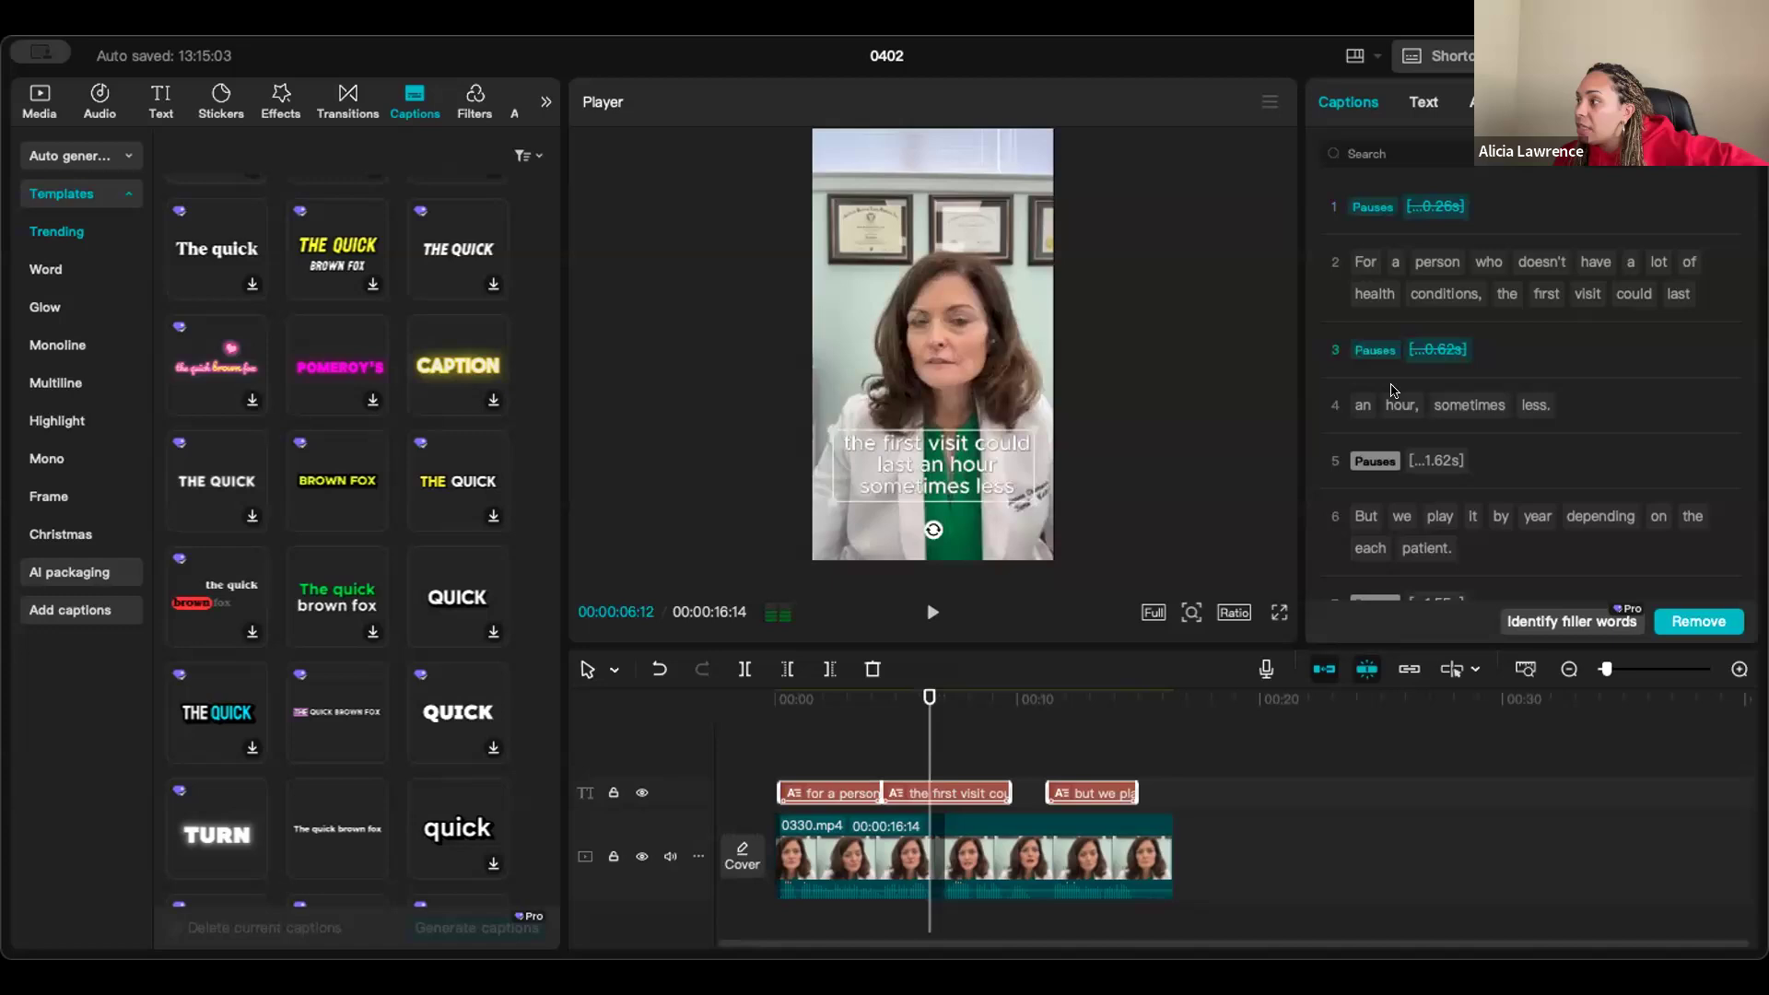
{"action": "left_click", "coordinate": [1375, 461]}
{"action": "scroll", "coordinate": [1380, 525], "scroll_direction": "down", "scroll_amount": 1}
{"action": "left_click", "coordinate": [1380, 569]}
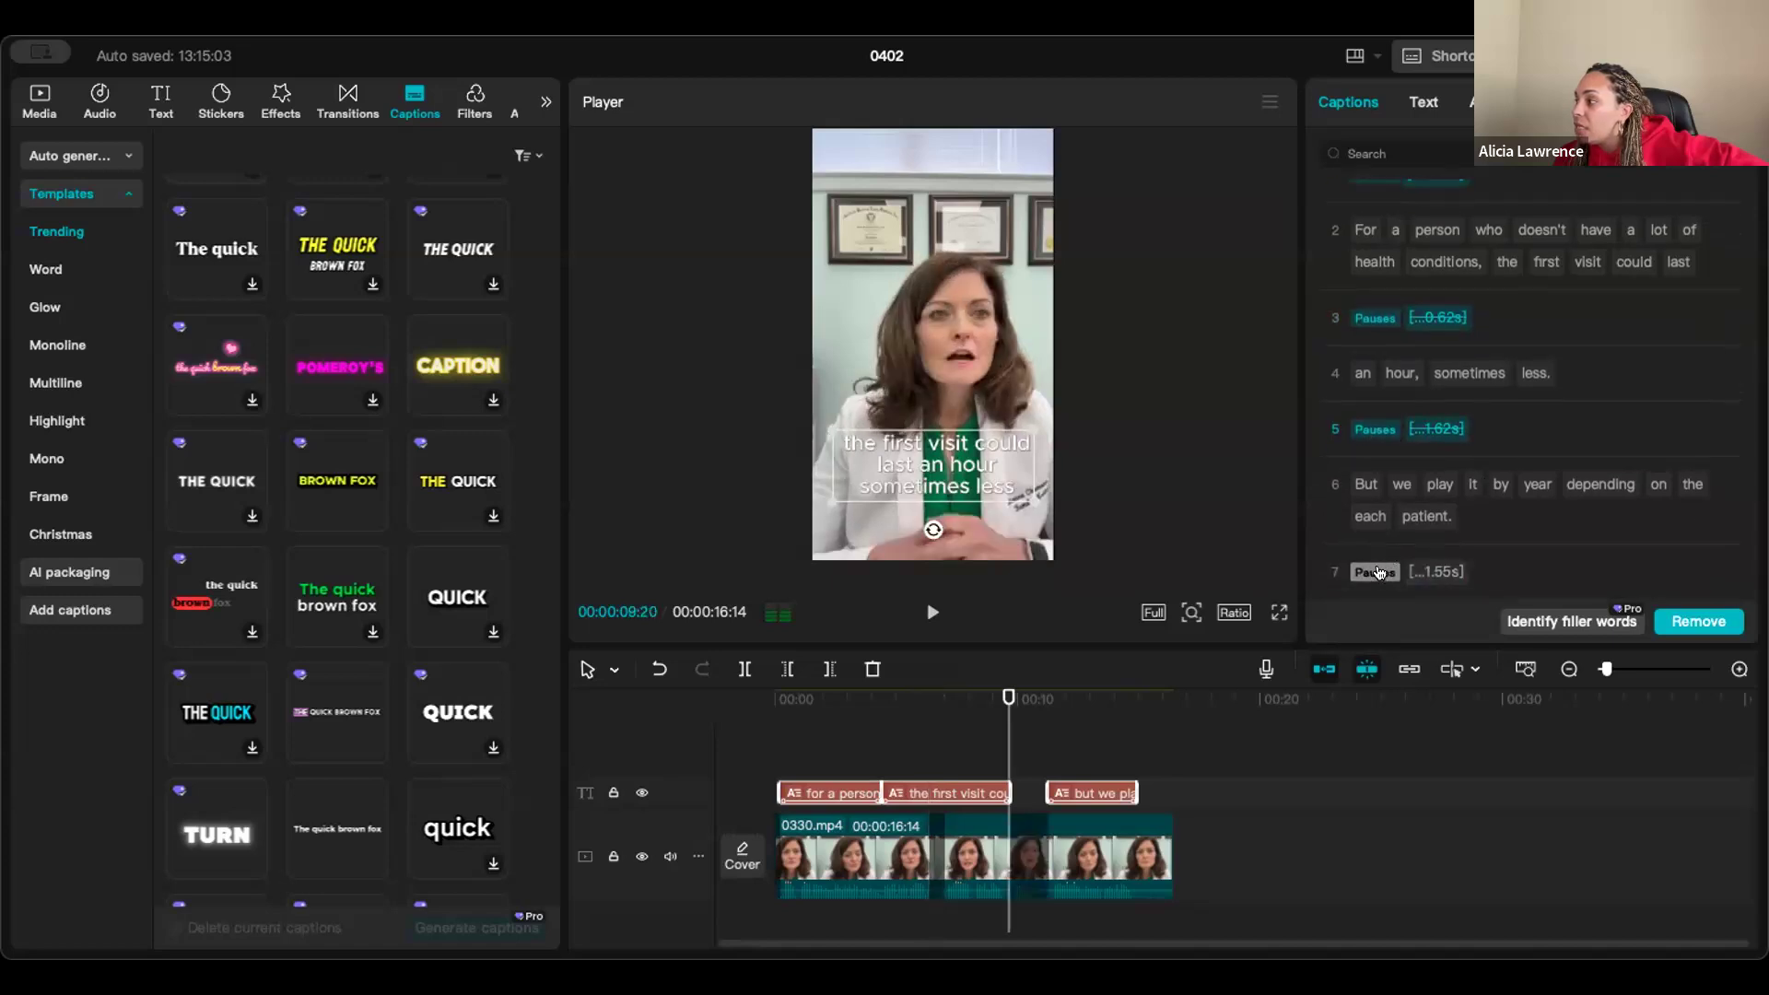
{"action": "left_click", "coordinate": [1689, 621]}
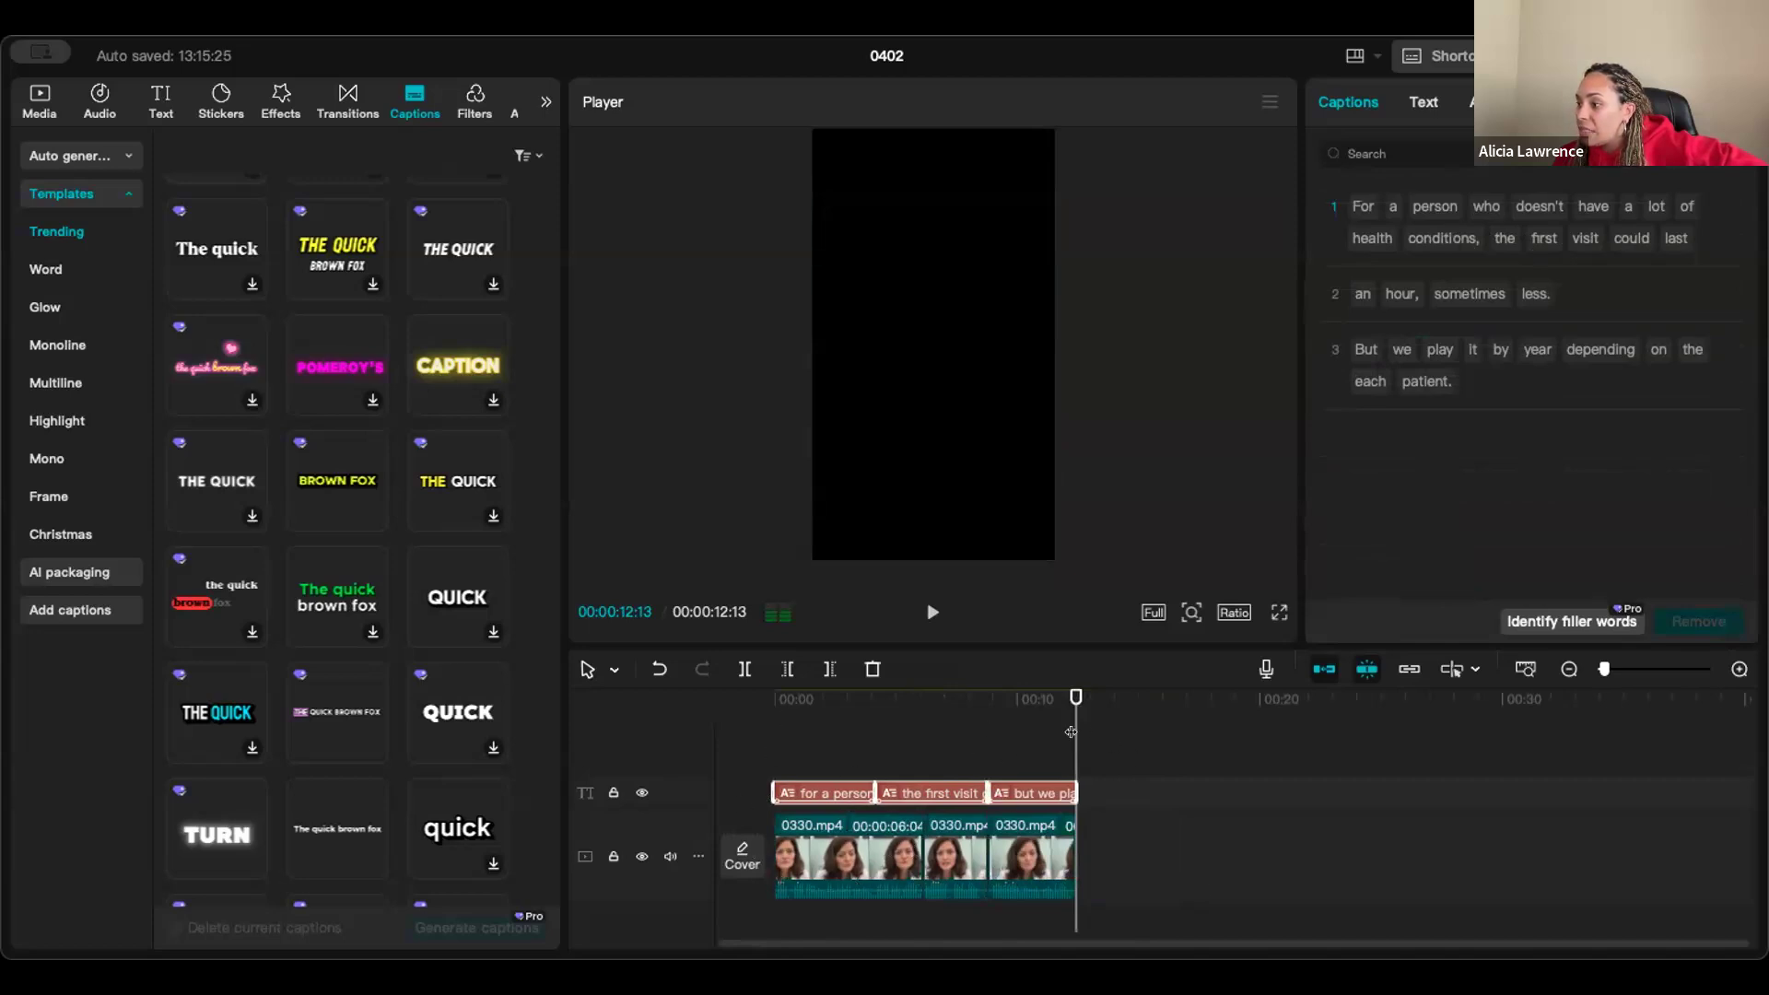
Scrub through the clip between its captions to check the cuts, and undo the pause removal and the generated captions.
{"action": "left_click_drag", "start_coordinate": [1025, 736], "coordinate": [865, 730]}
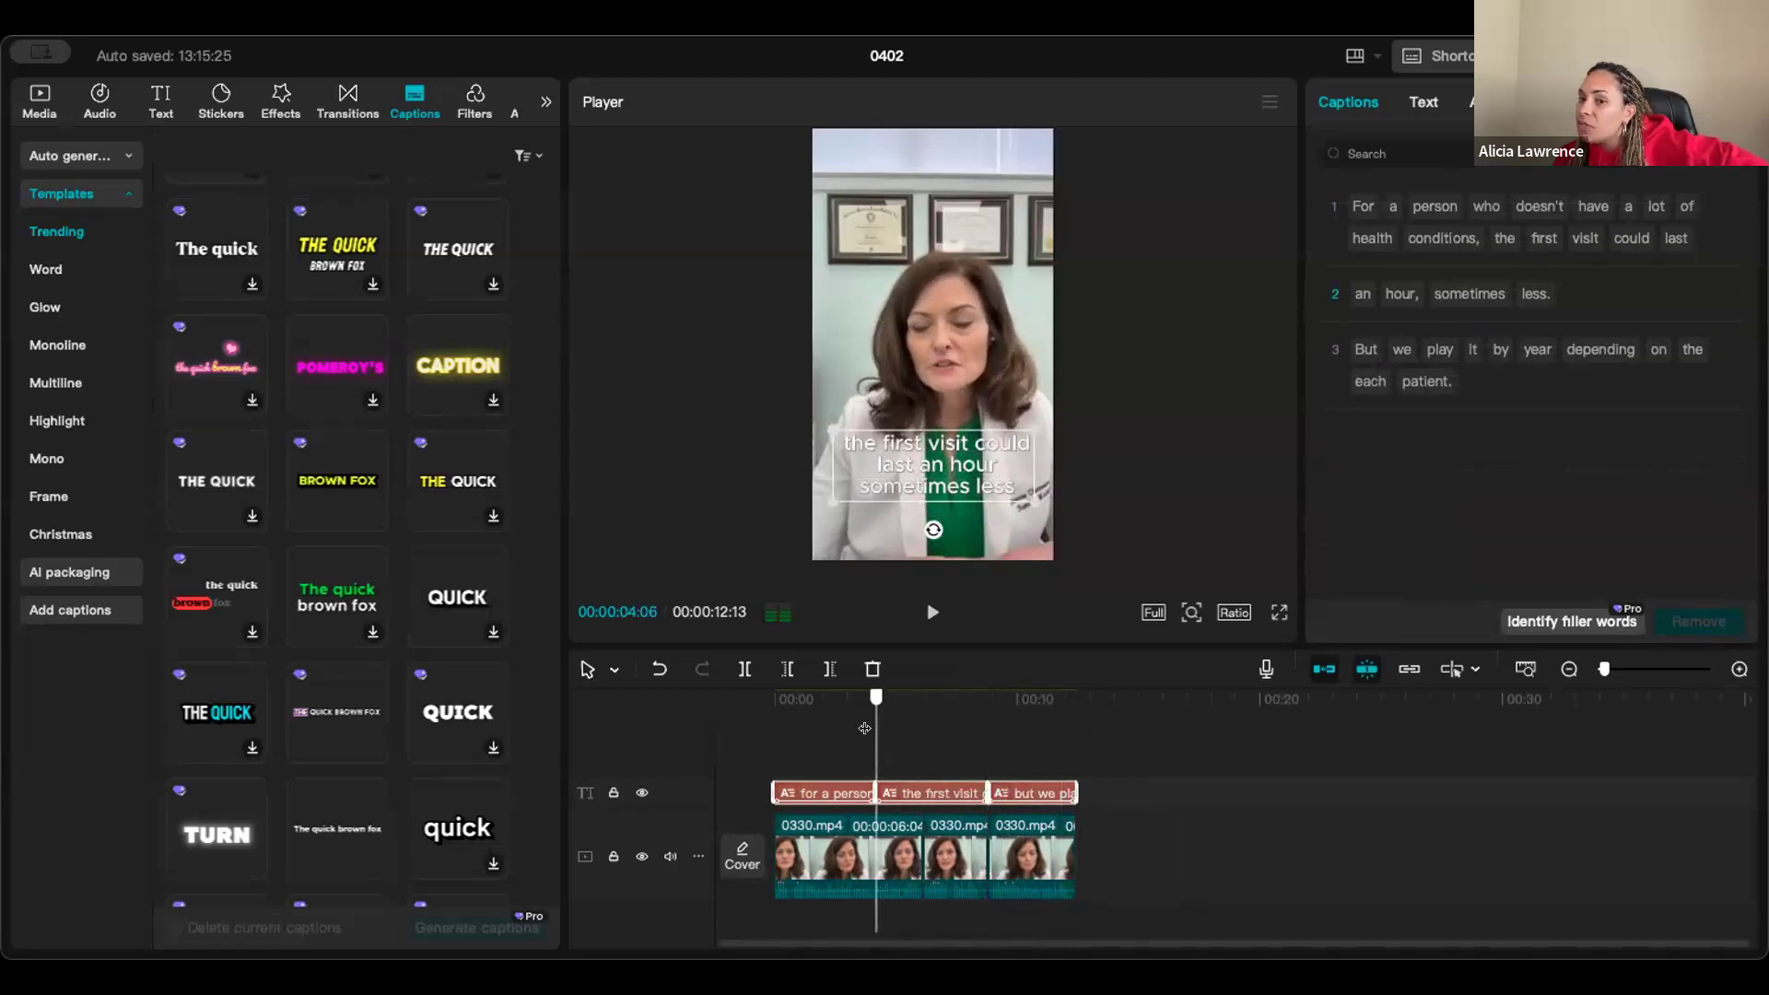
{"action": "left_click_drag", "start_coordinate": [868, 729], "coordinate": [957, 729]}
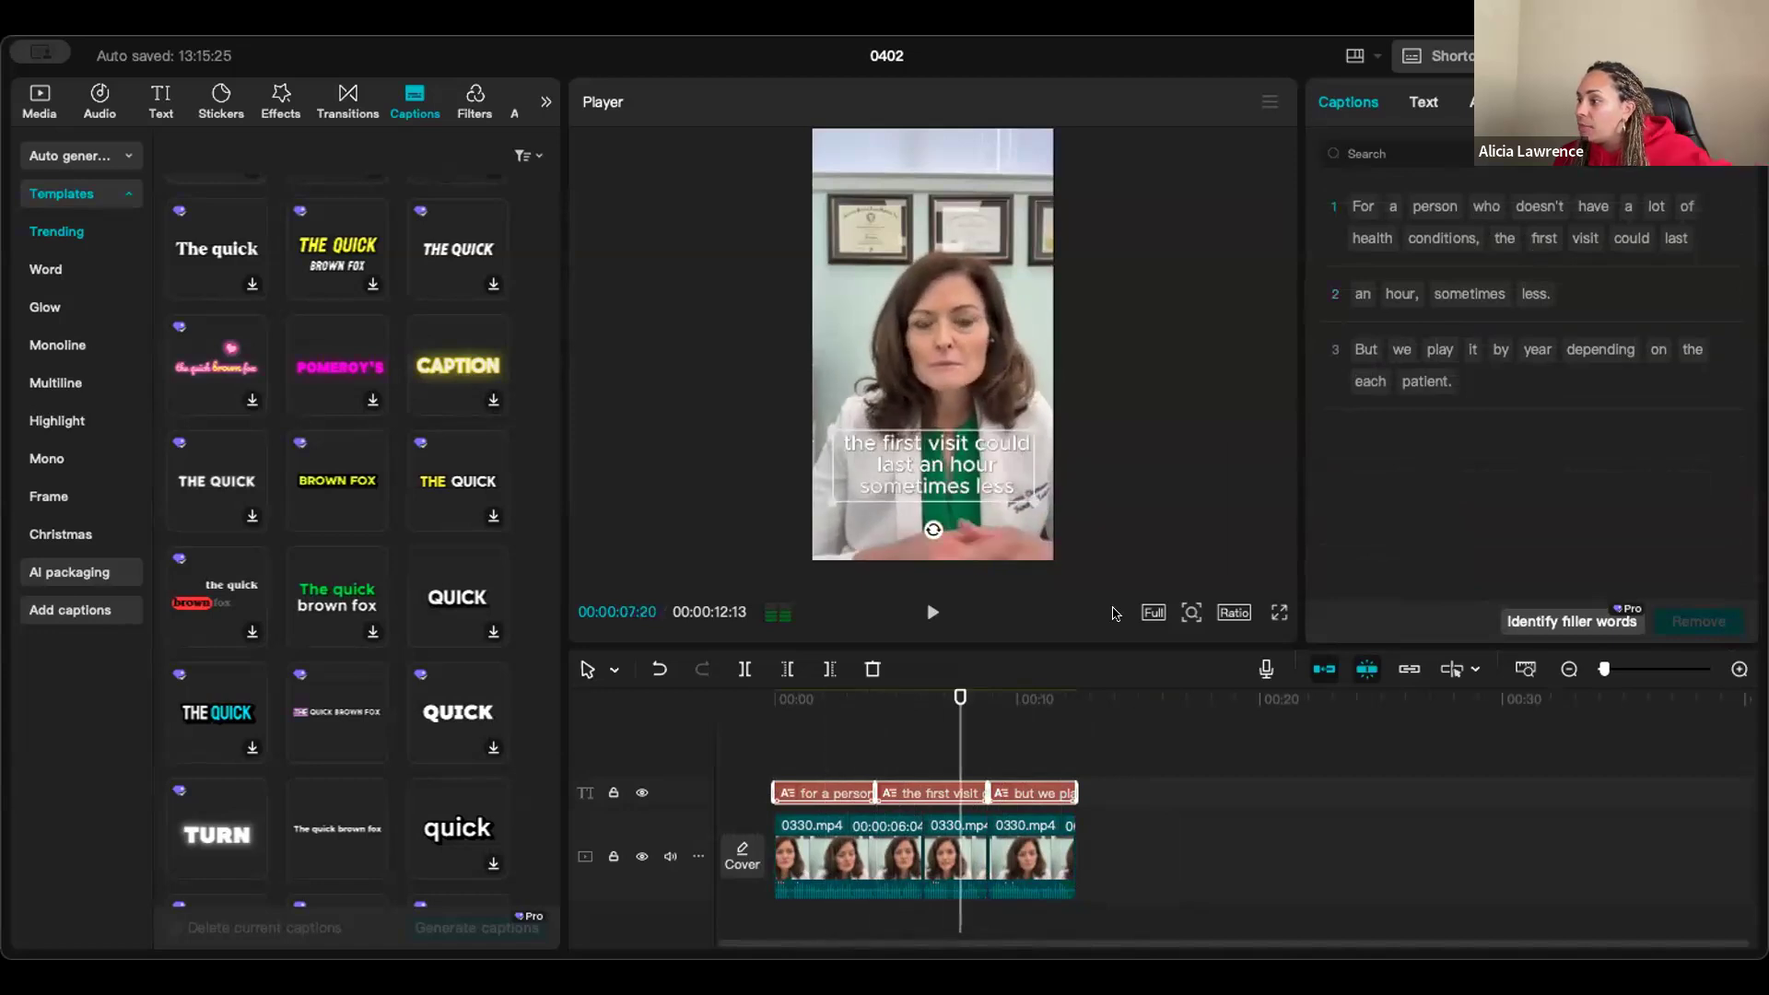
{"action": "left_click", "coordinate": [659, 670]}
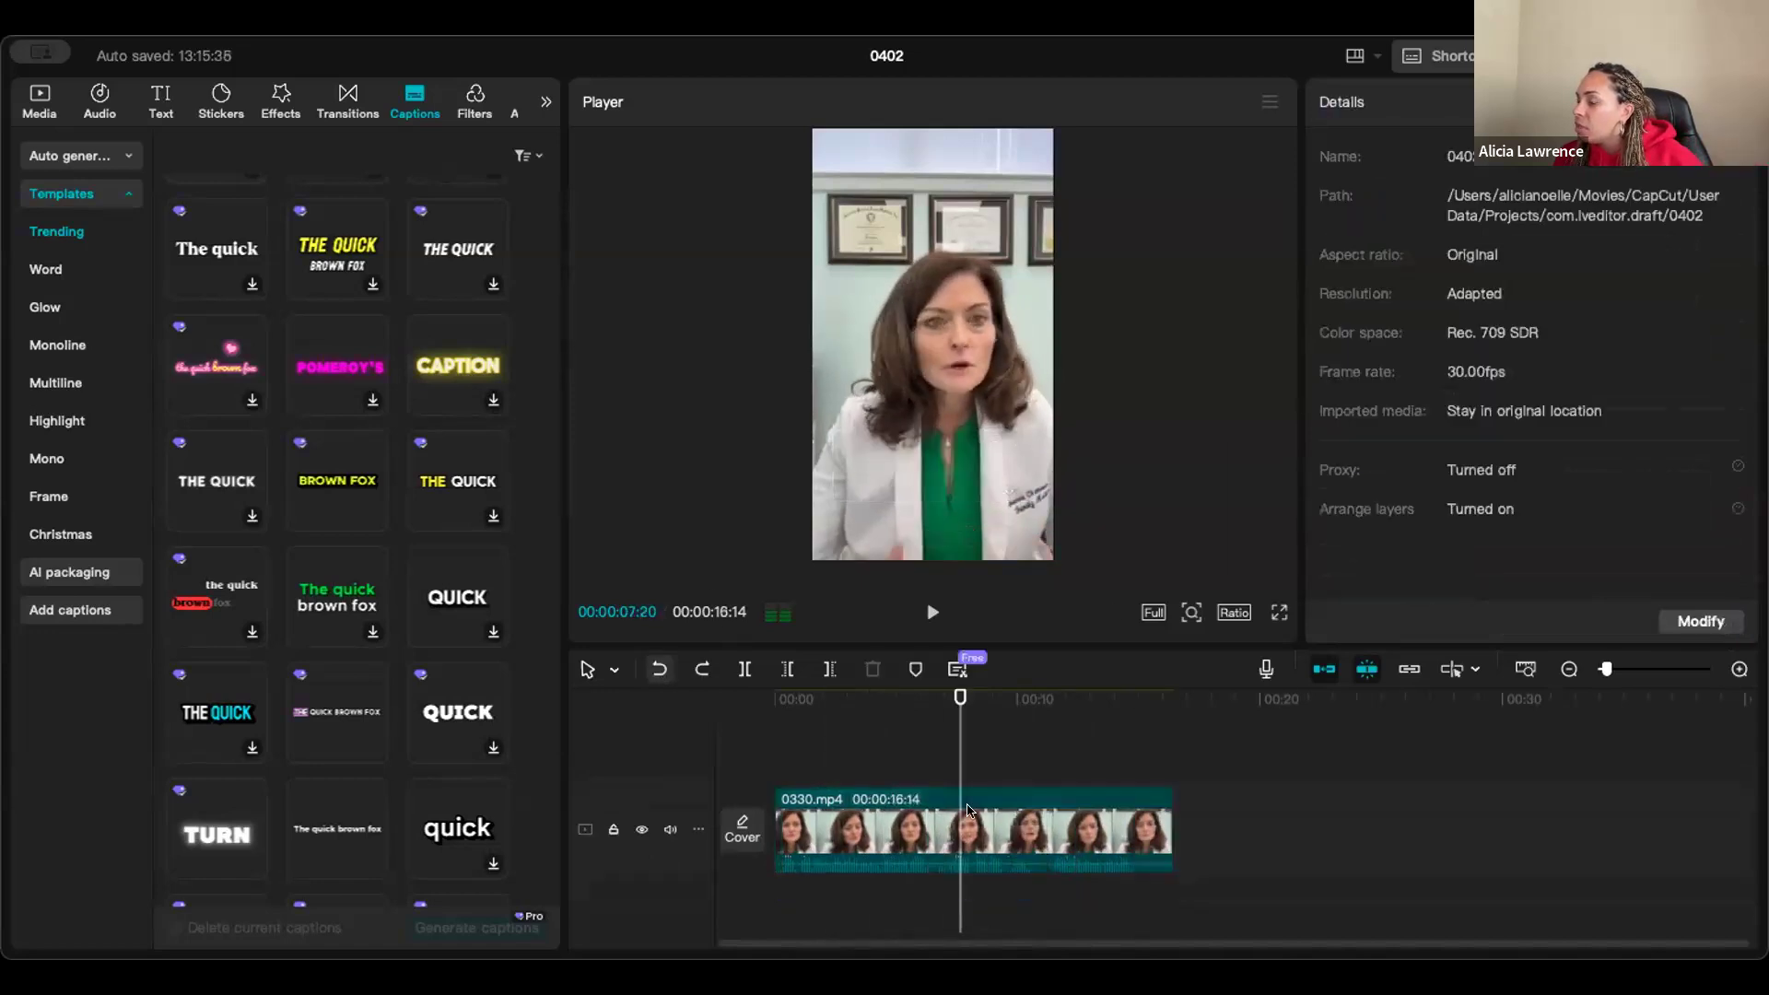
{"action": "left_click", "coordinate": [942, 841]}
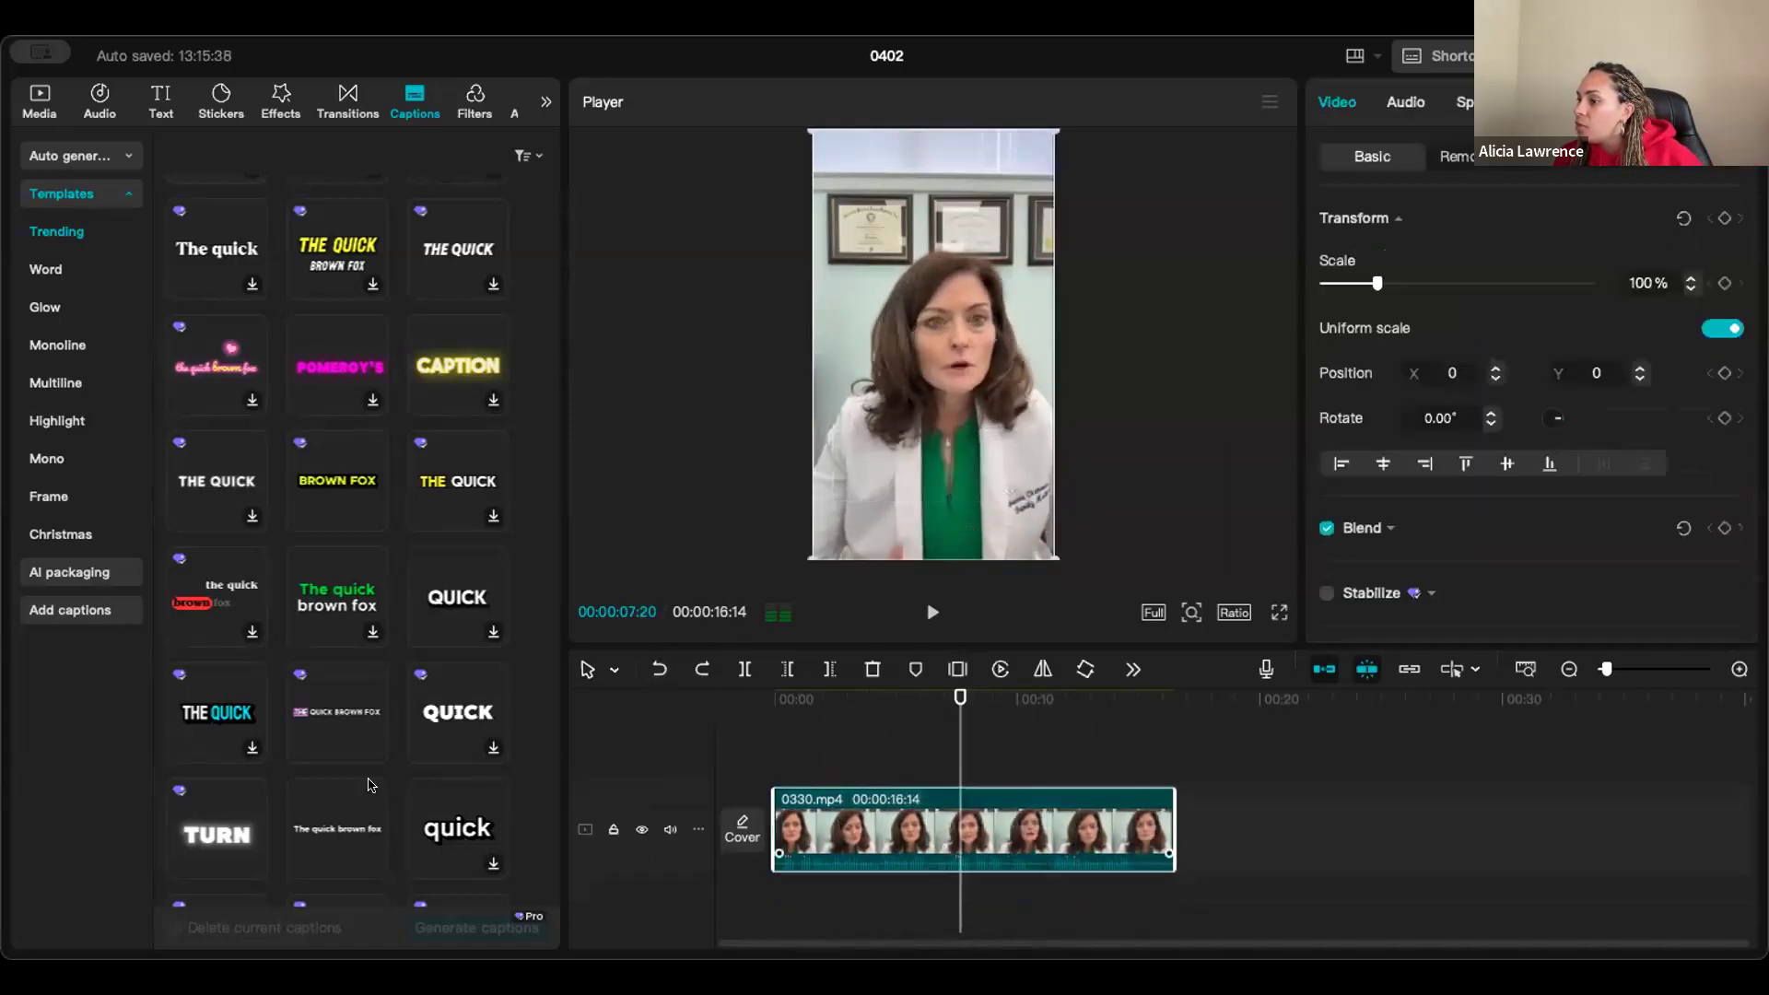
{"action": "left_click", "coordinate": [349, 857]}
{"action": "left_click", "coordinate": [415, 927]}
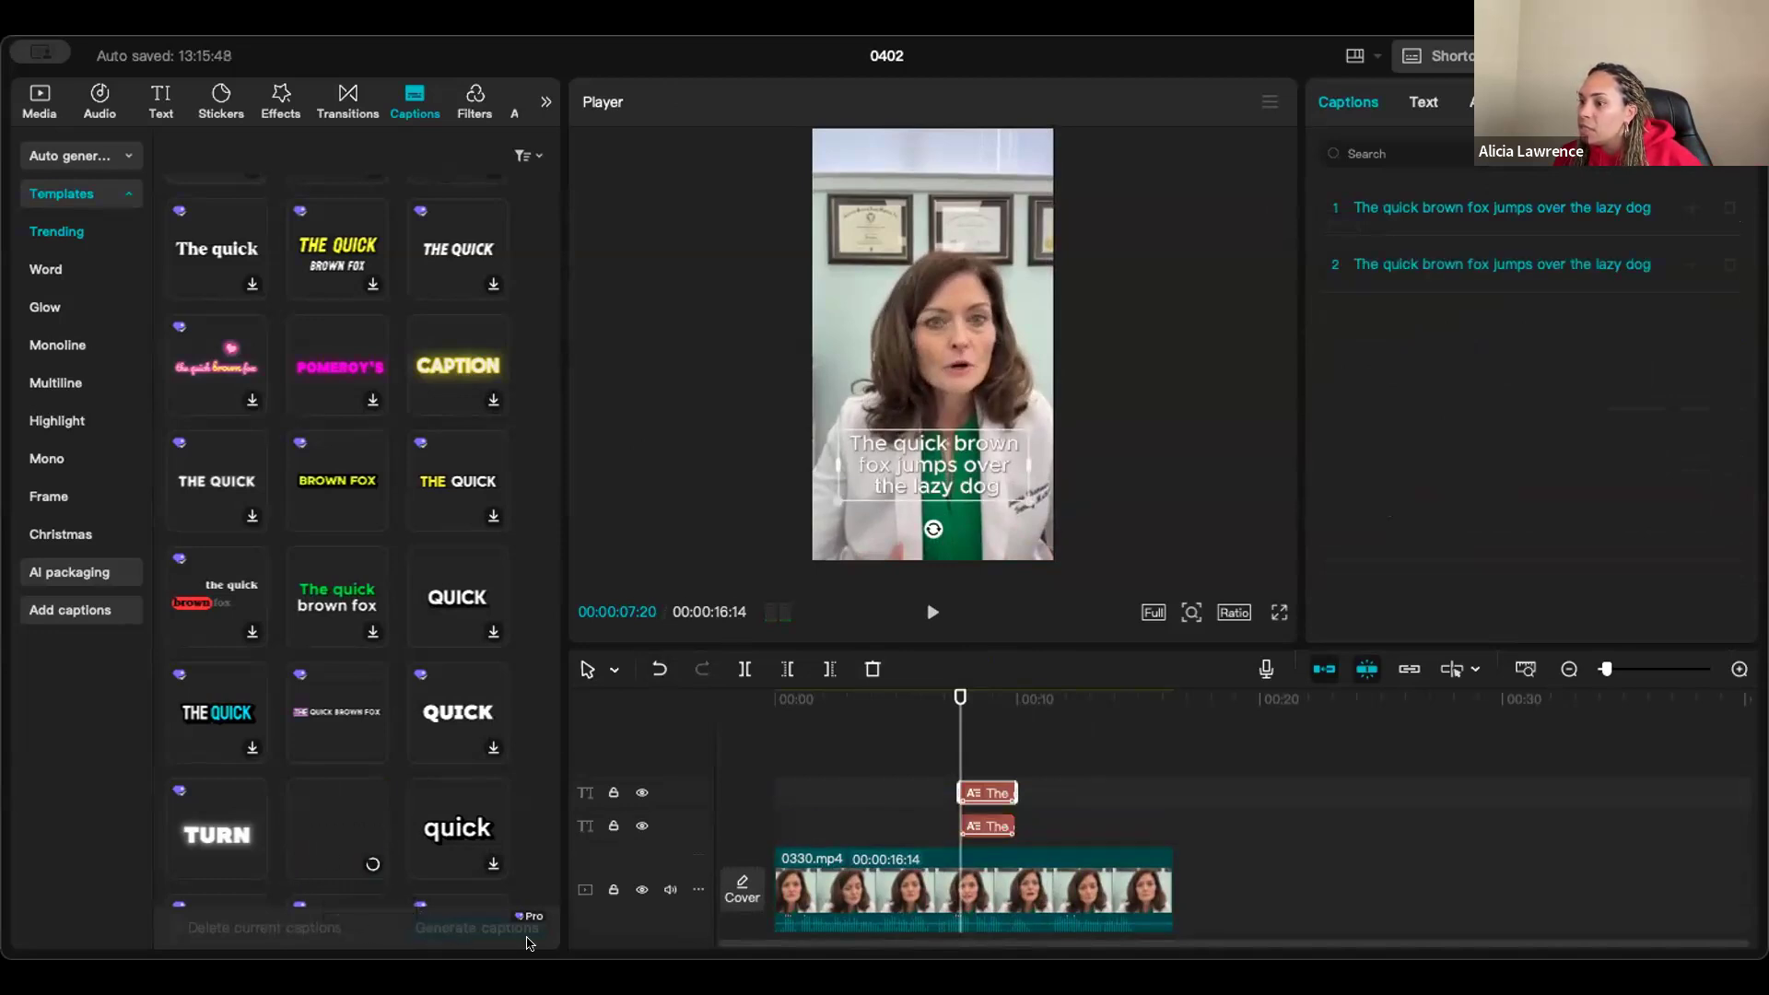
{"action": "left_click", "coordinate": [992, 827]}
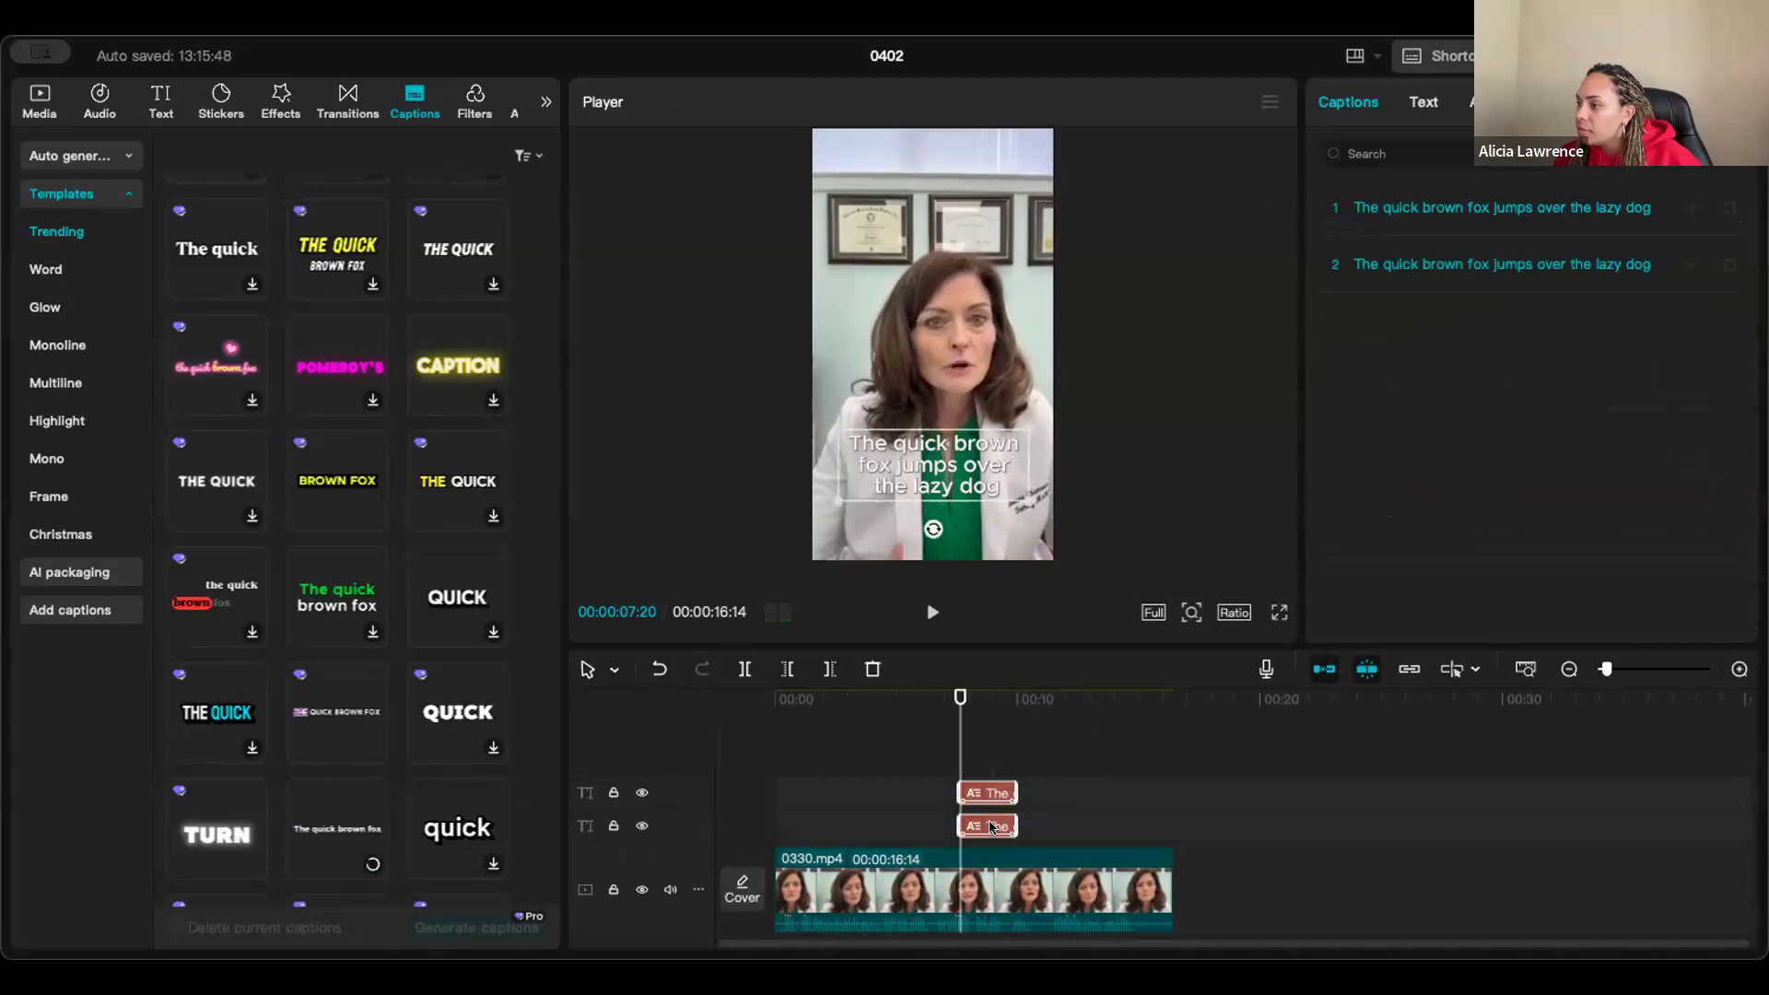
{"action": "key", "text": "Delete"}
Return to the start of the timeline and generate captions for the whole clip with the plain thin white "The quick brown fox" template.
{"action": "key", "text": "Home"}
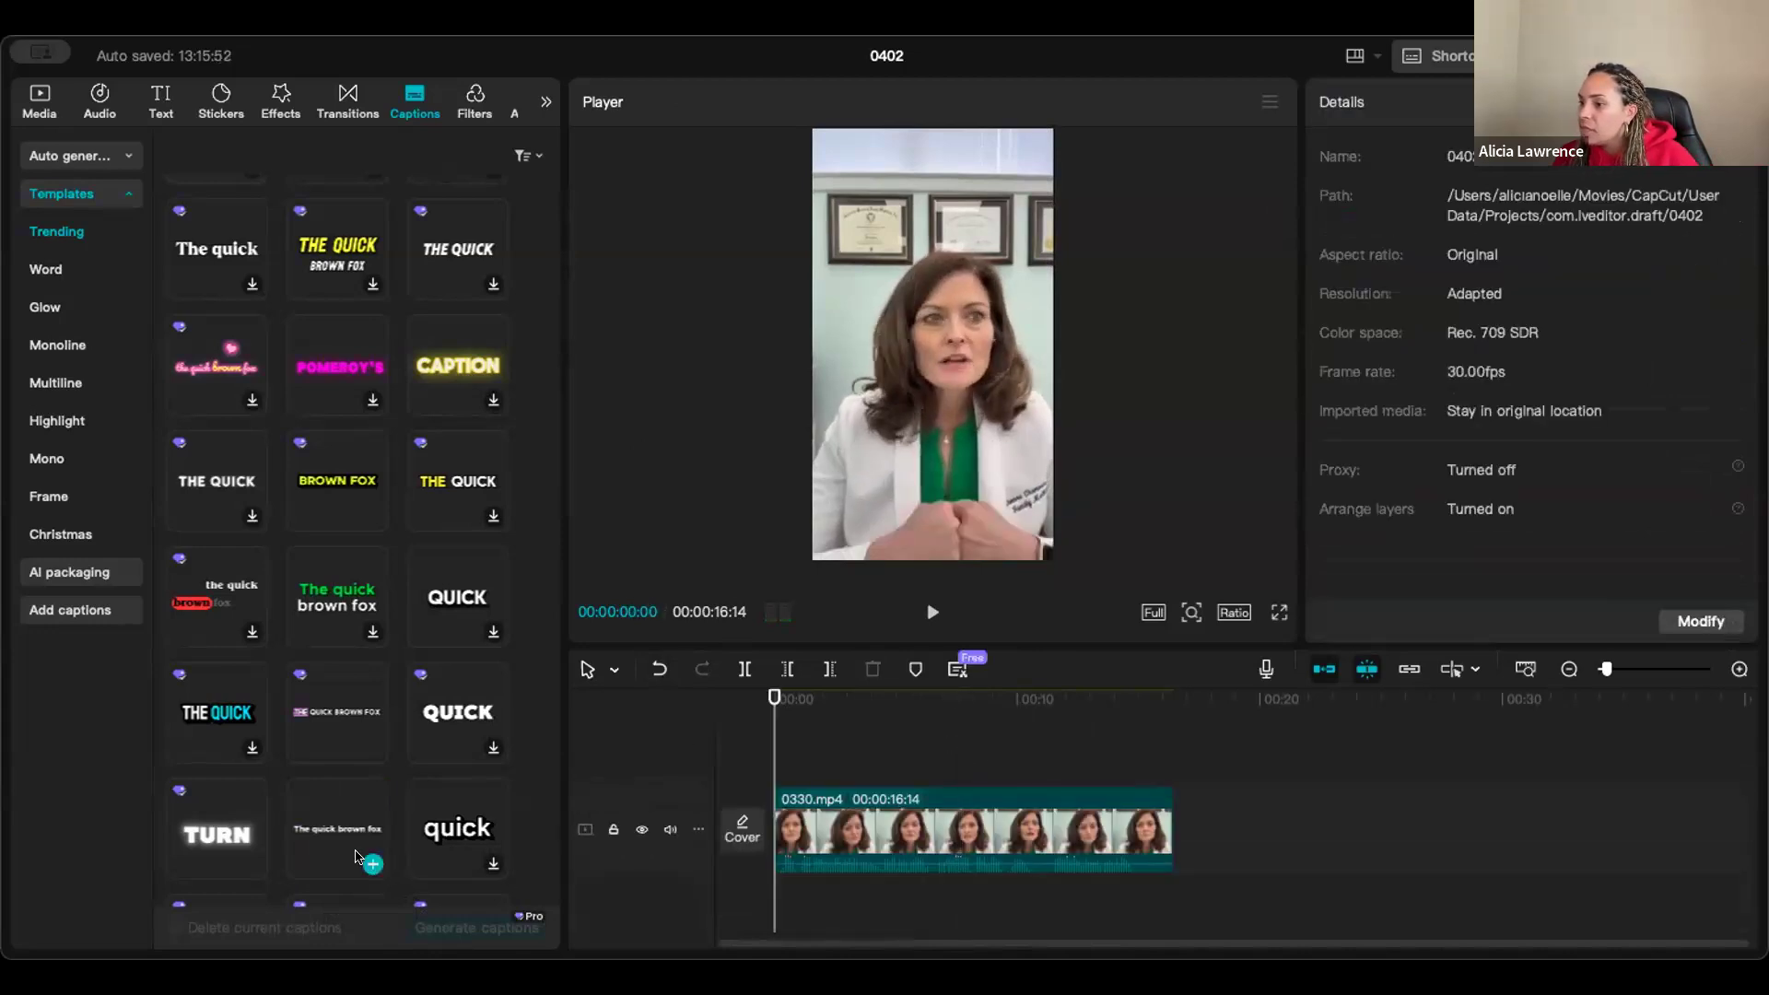
{"action": "left_click", "coordinate": [372, 866]}
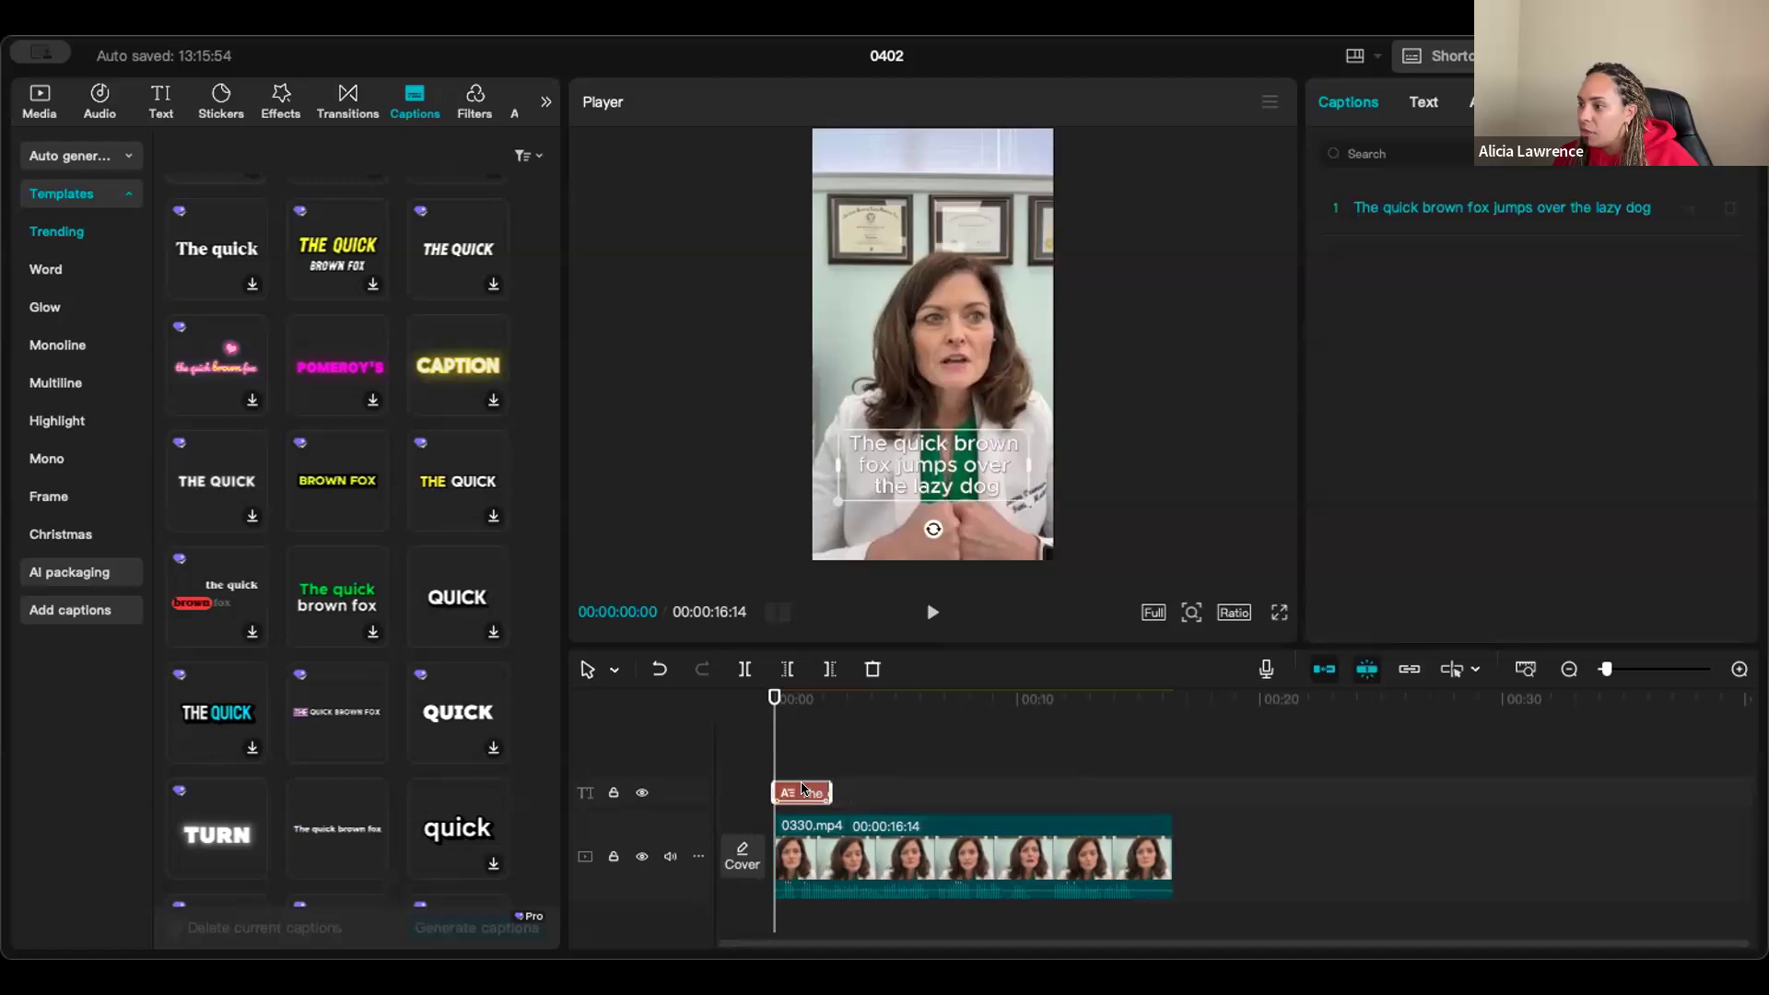
{"action": "key", "text": "Delete"}
{"action": "left_click", "coordinate": [366, 855]}
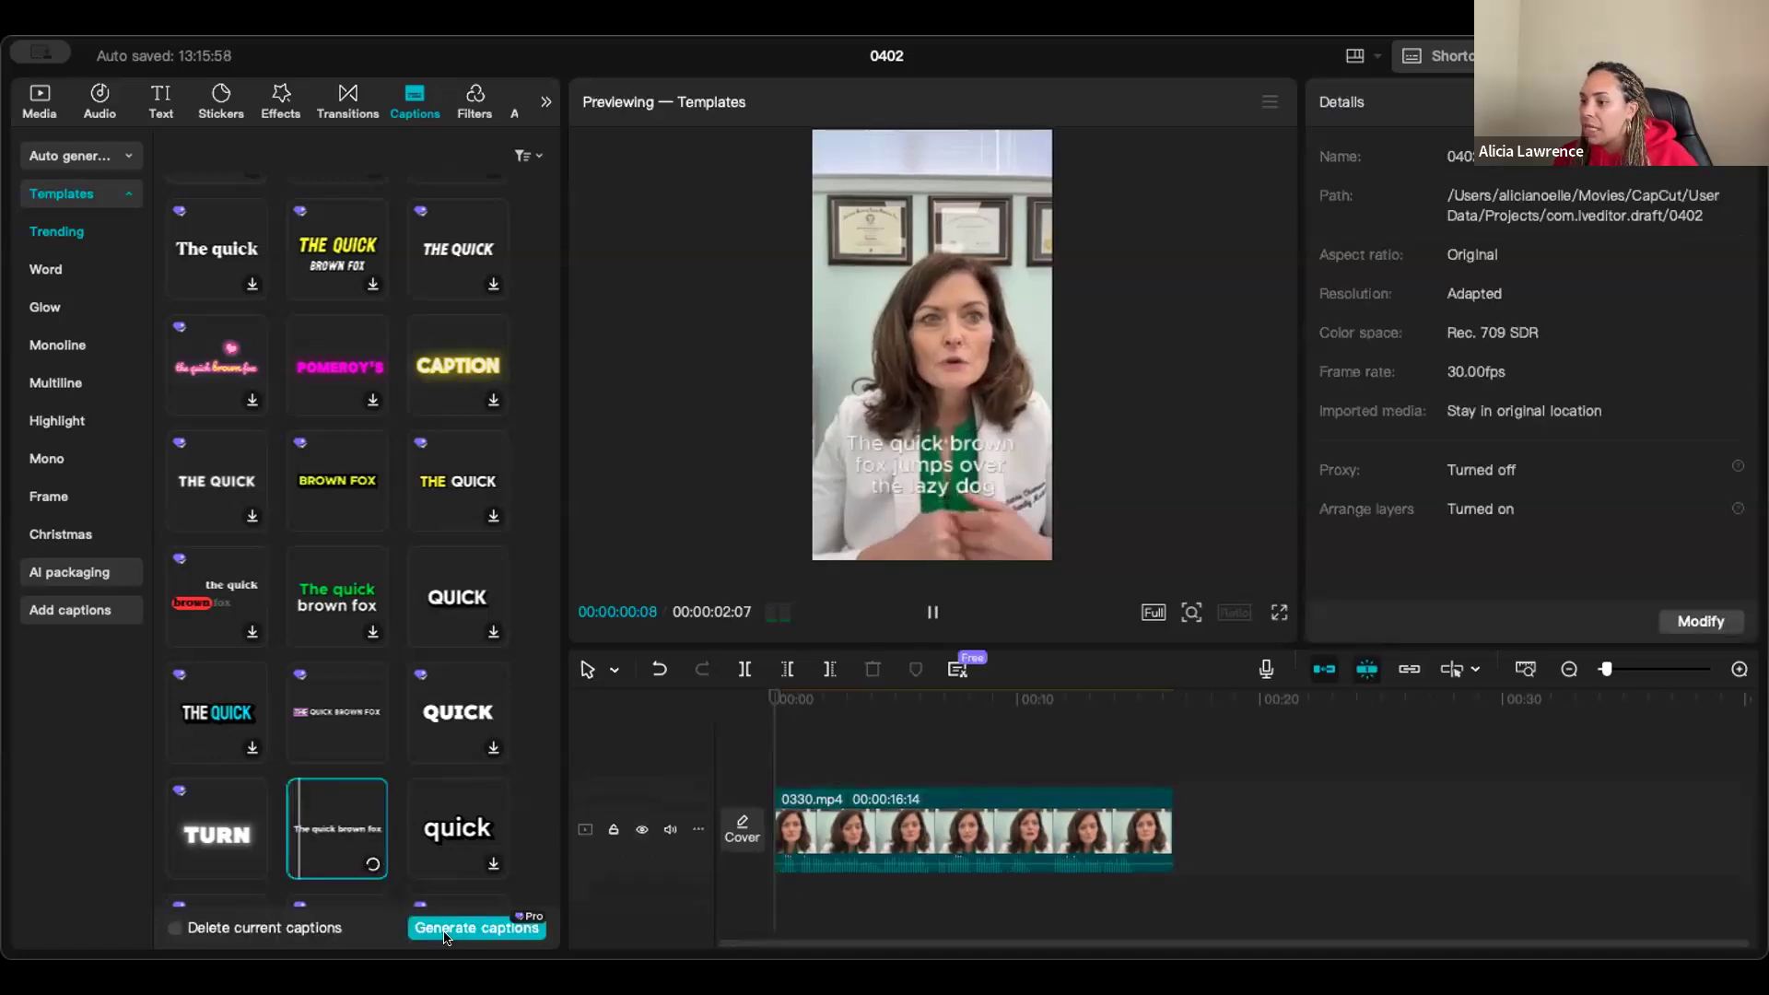
{"action": "left_click", "coordinate": [444, 929]}
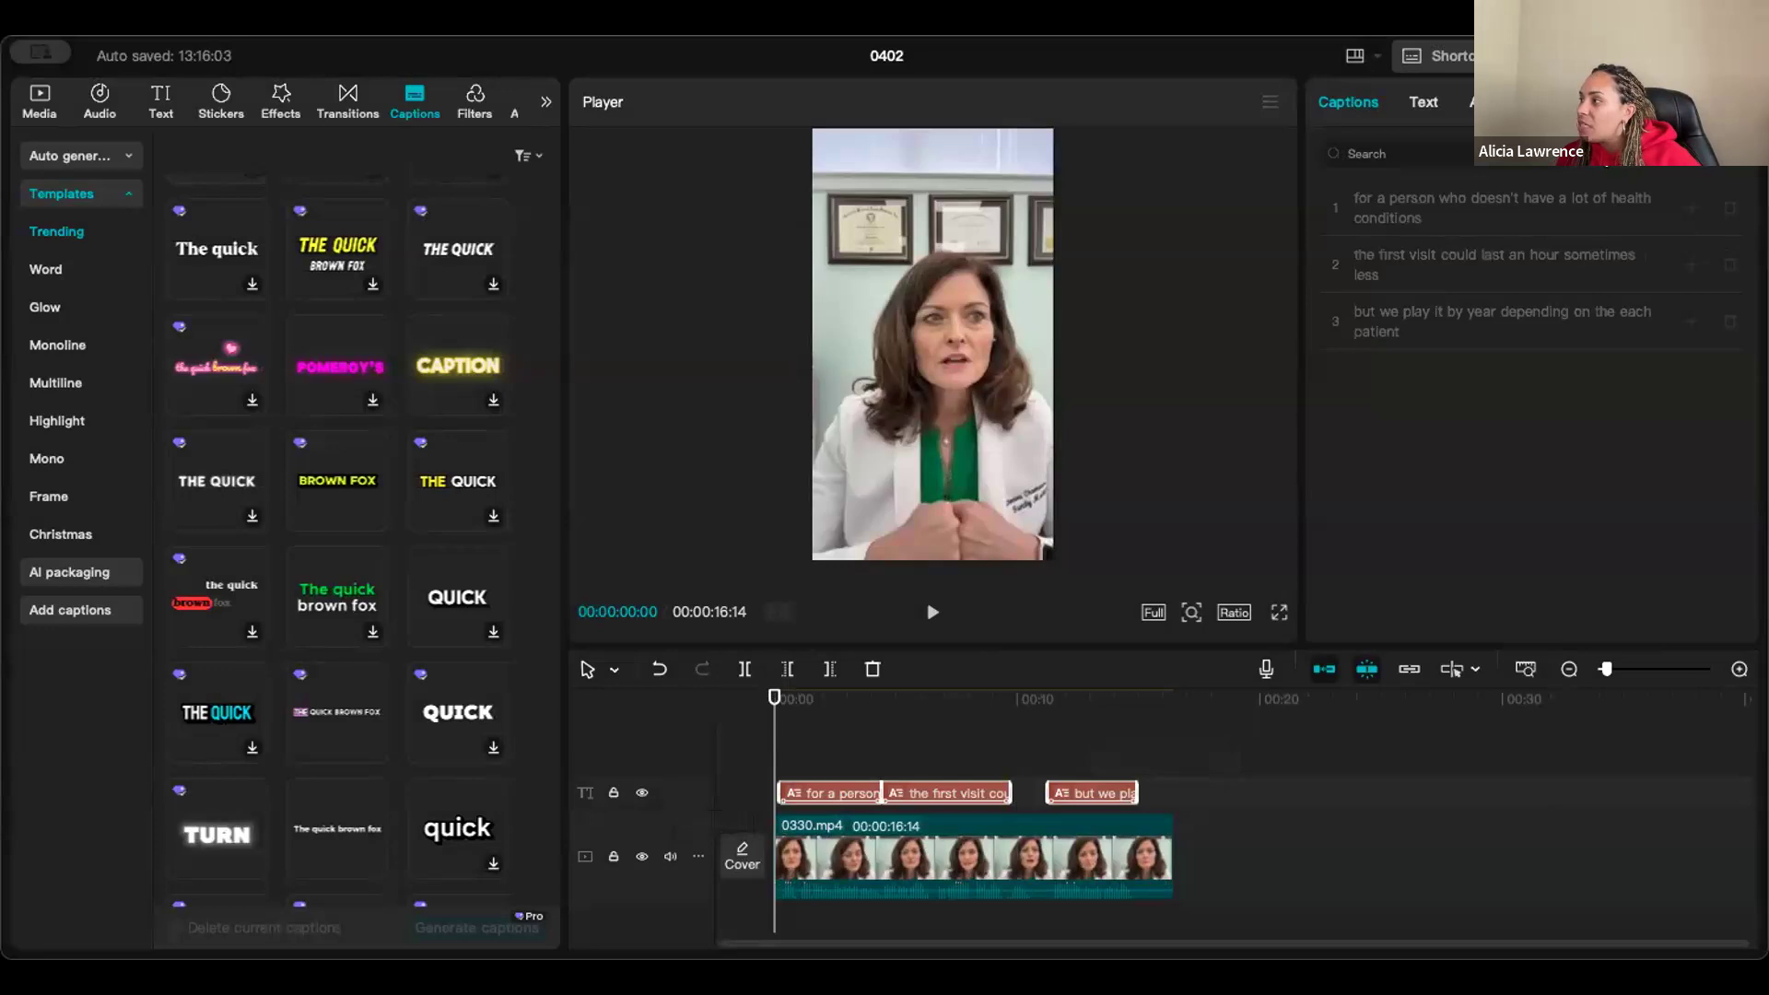
Open the filler-word removal for the captions, mark all four pauses and the word "But" in the transcript, and remove them from the clip.
{"action": "left_click", "coordinate": [1686, 182]}
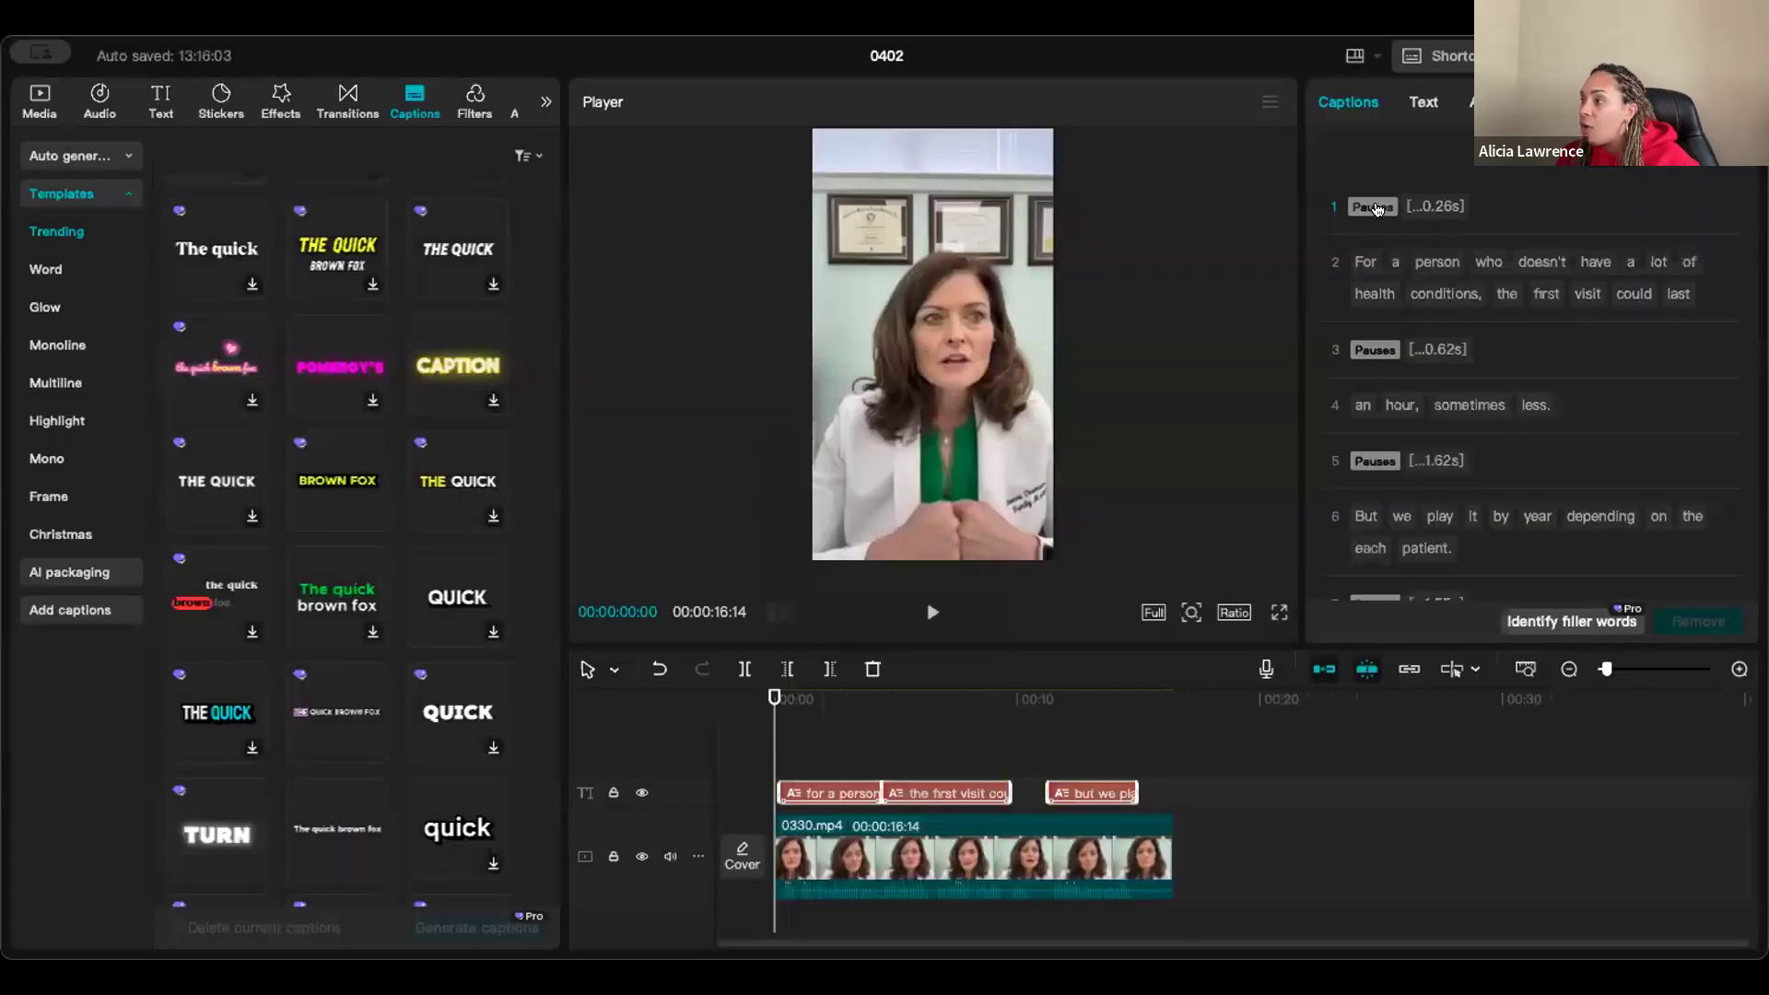
{"action": "left_click", "coordinate": [1375, 205]}
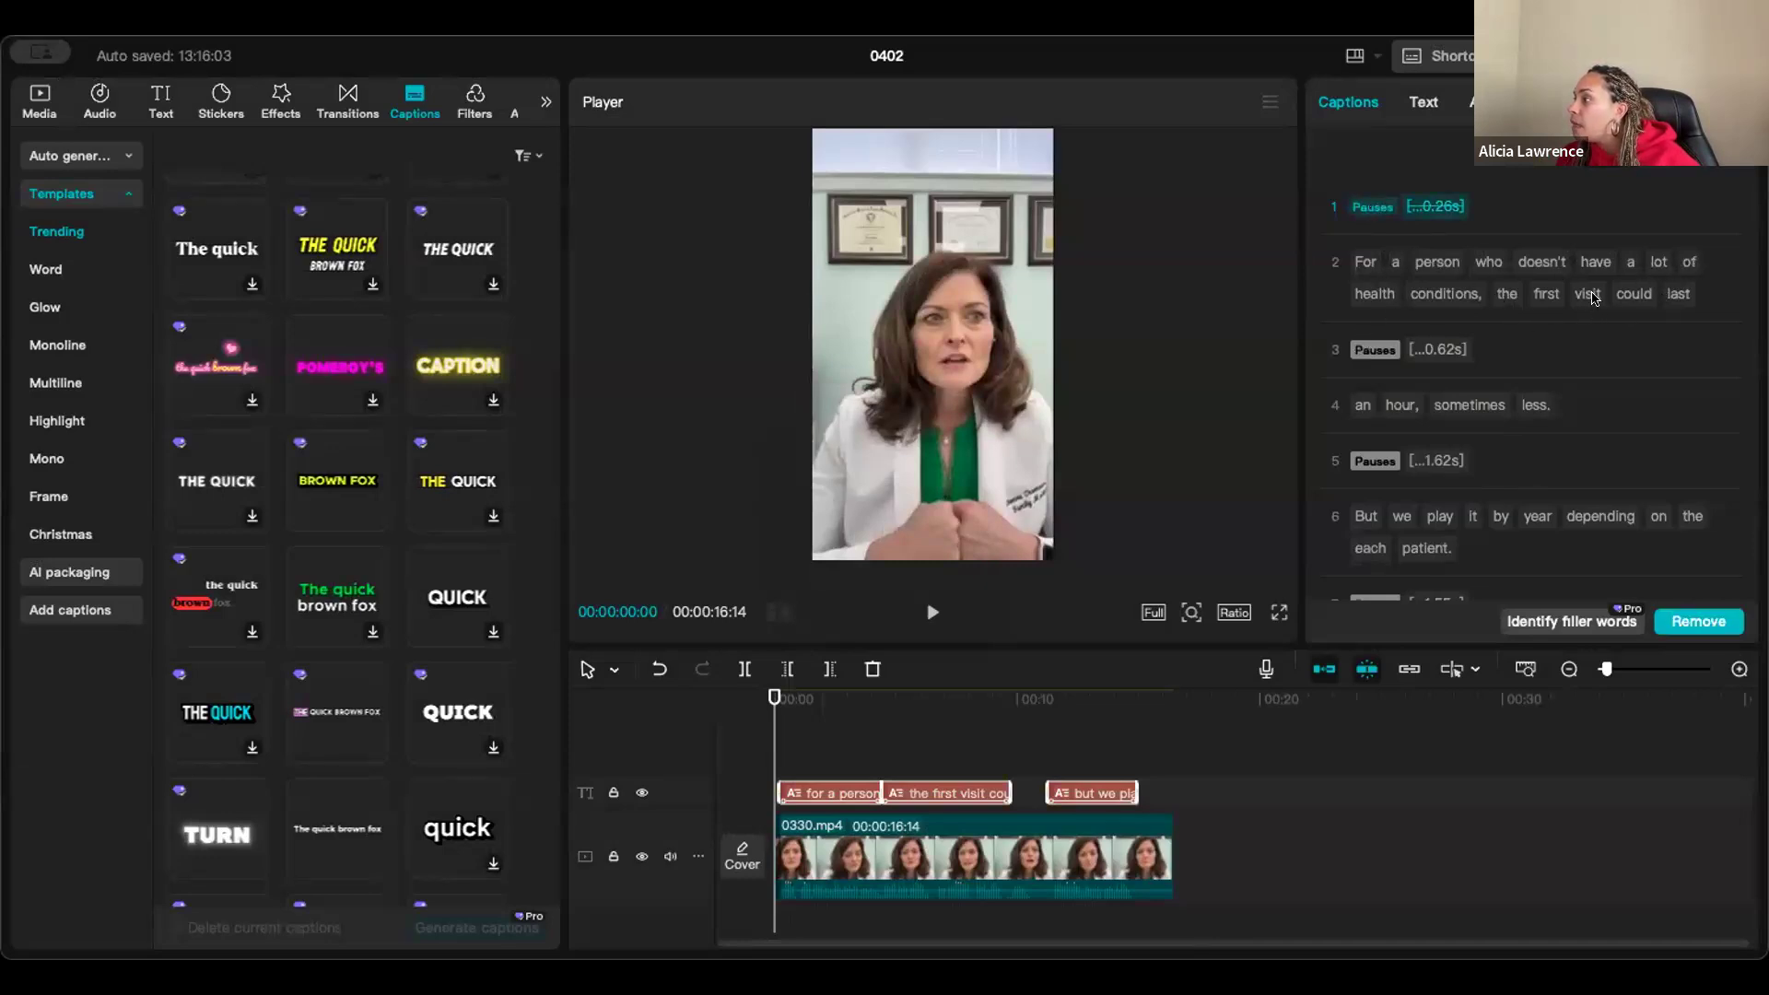
{"action": "left_click", "coordinate": [1375, 350]}
{"action": "left_click", "coordinate": [1374, 461]}
{"action": "scroll", "coordinate": [1364, 479], "scroll_direction": "down", "scroll_amount": 1}
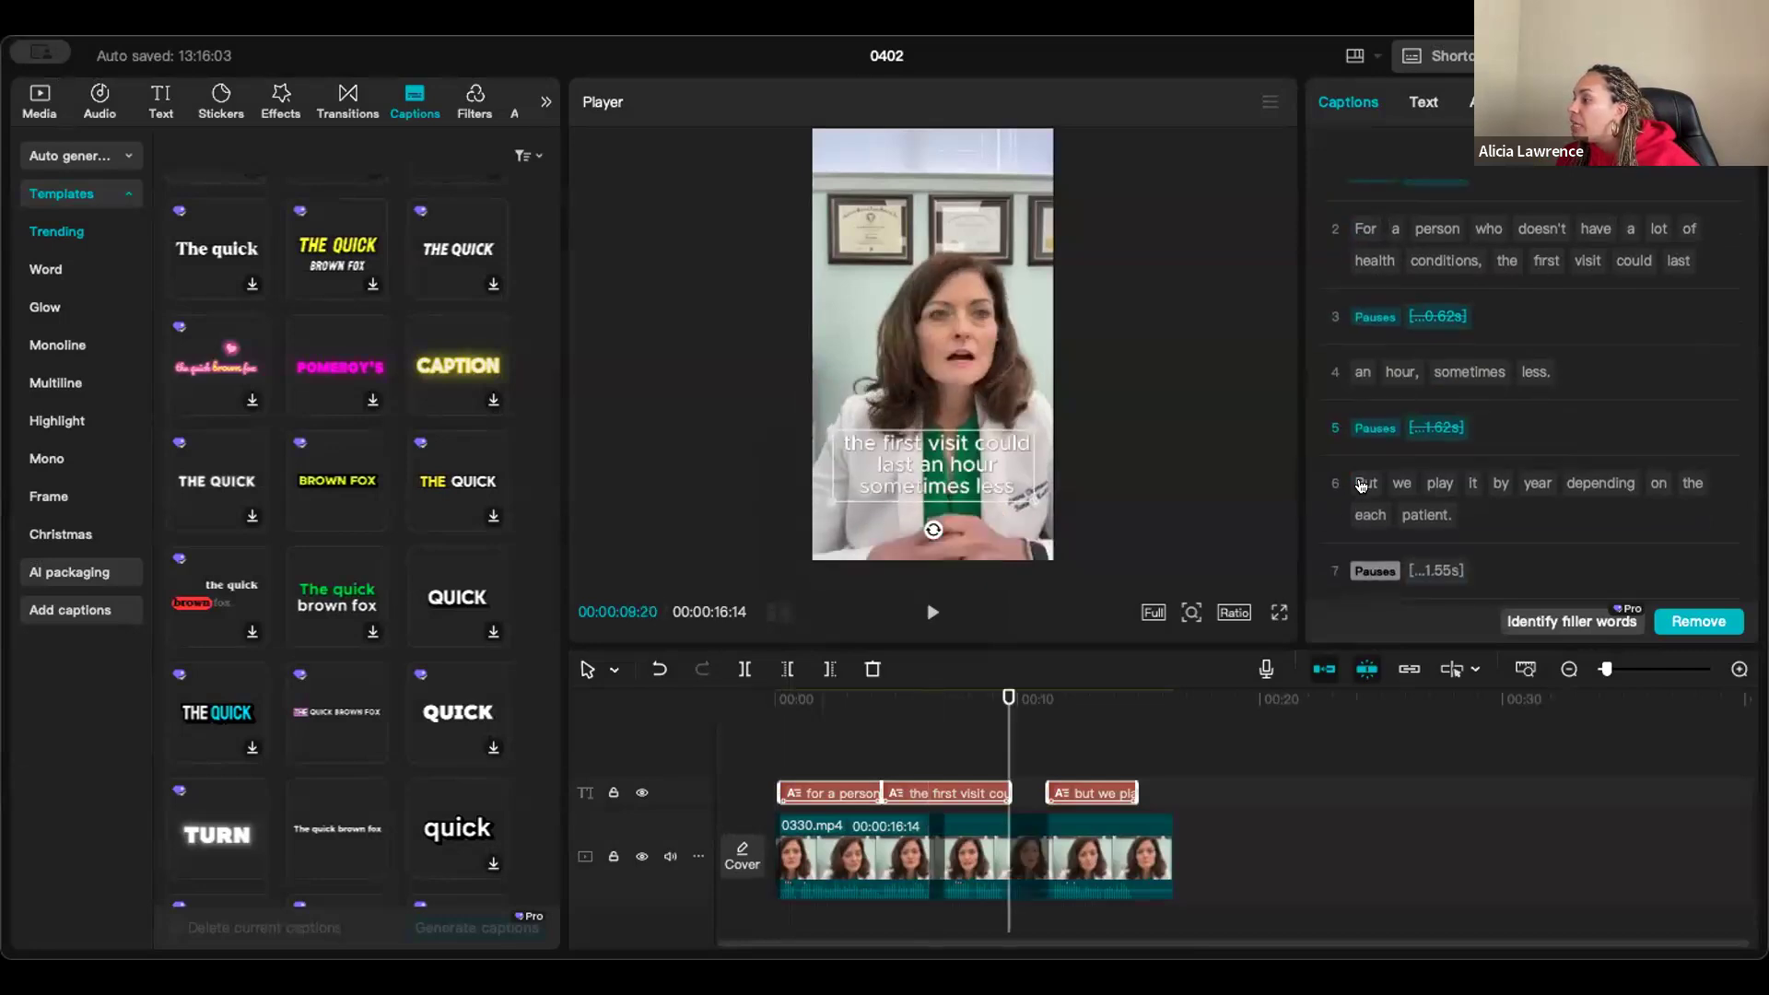
{"action": "left_click", "coordinate": [1361, 485]}
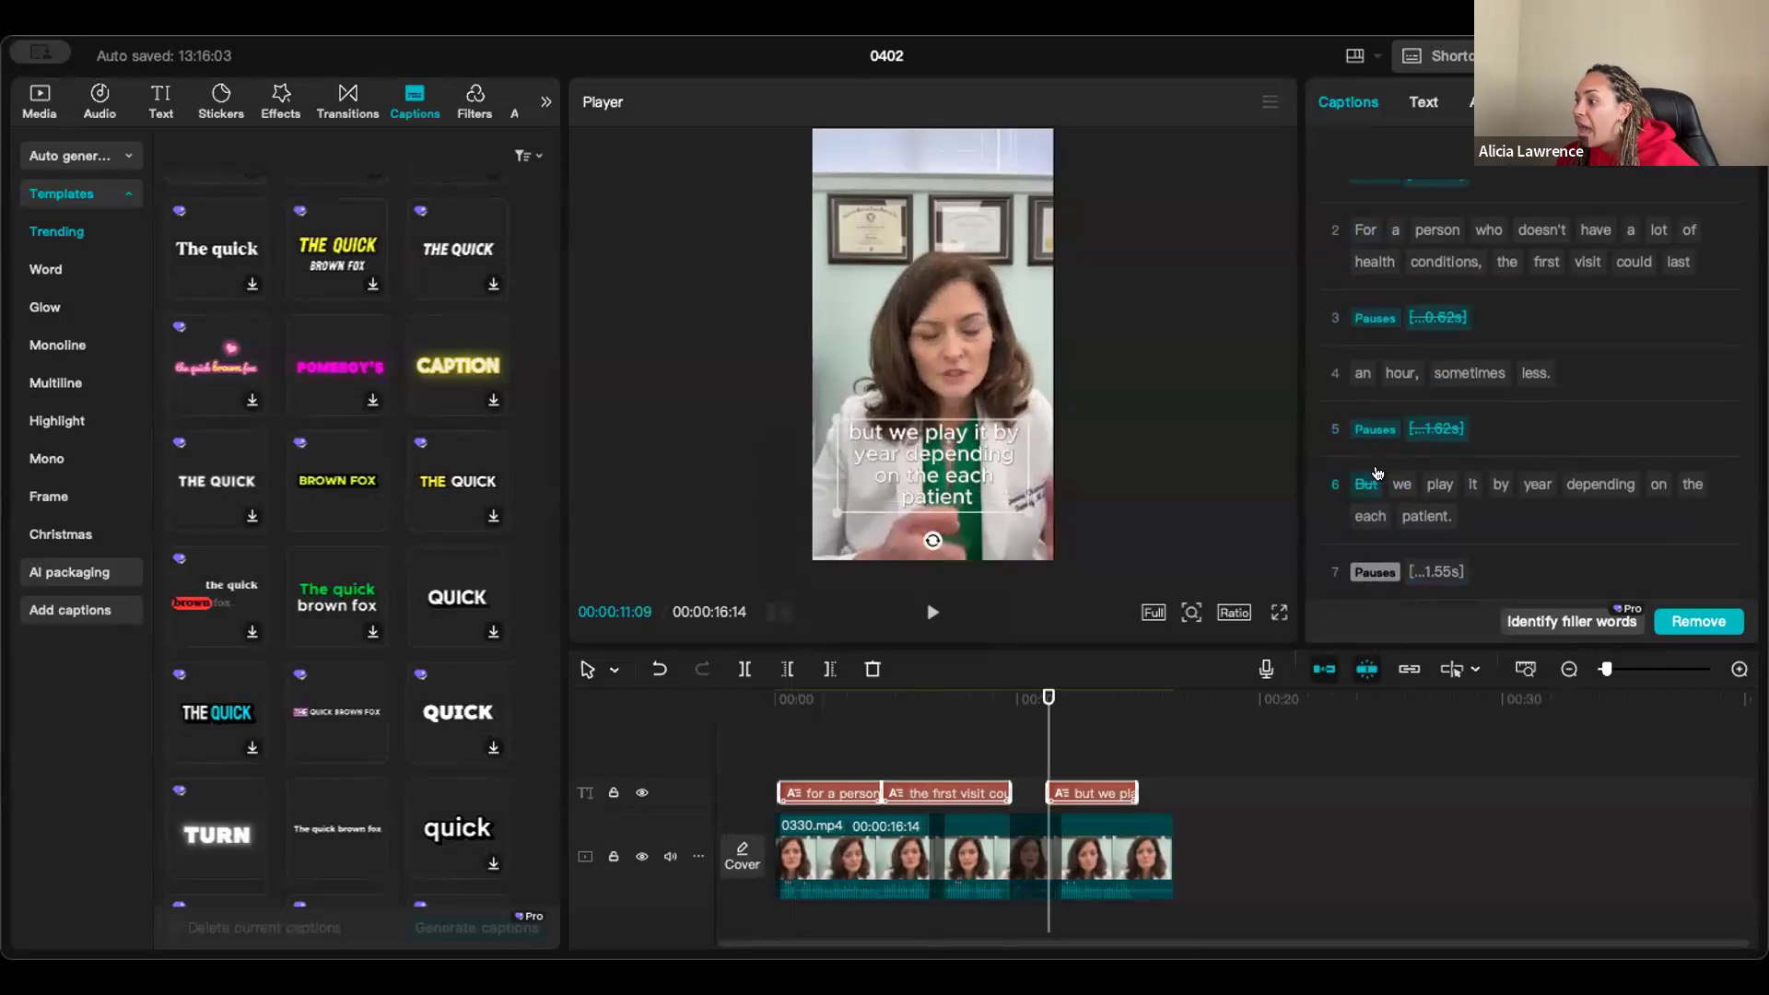
{"action": "left_click", "coordinate": [1364, 570]}
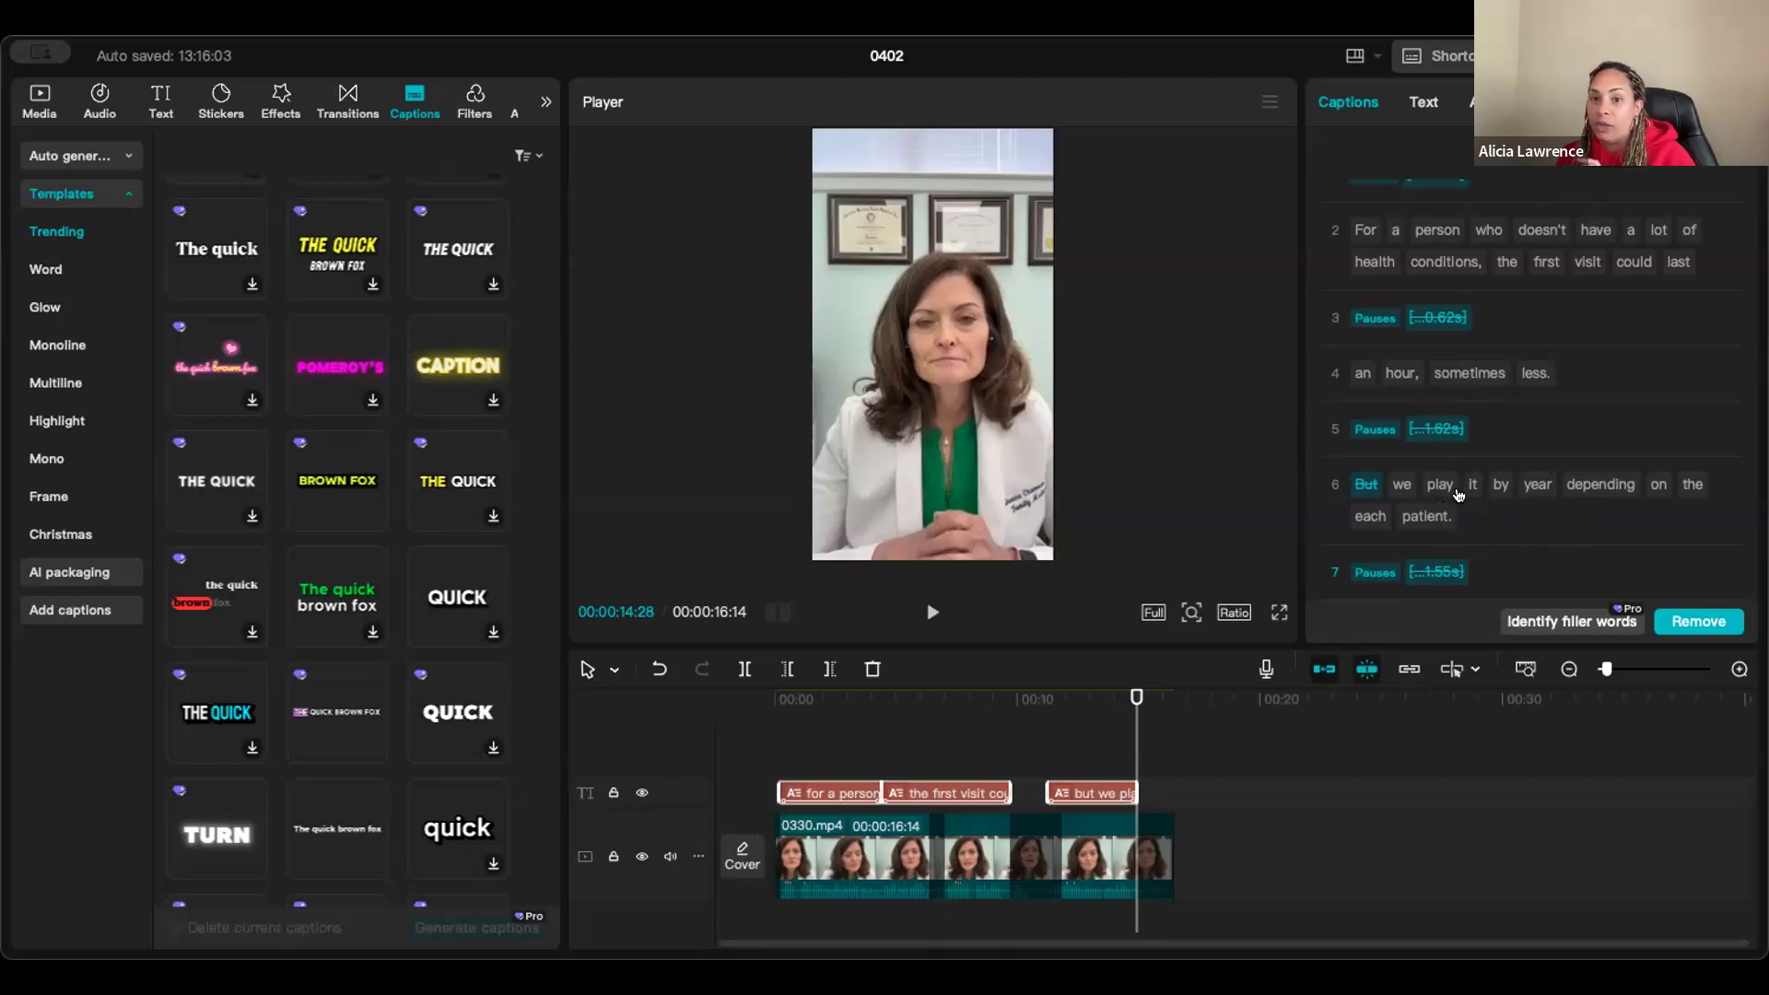
{"action": "left_click", "coordinate": [1687, 620]}
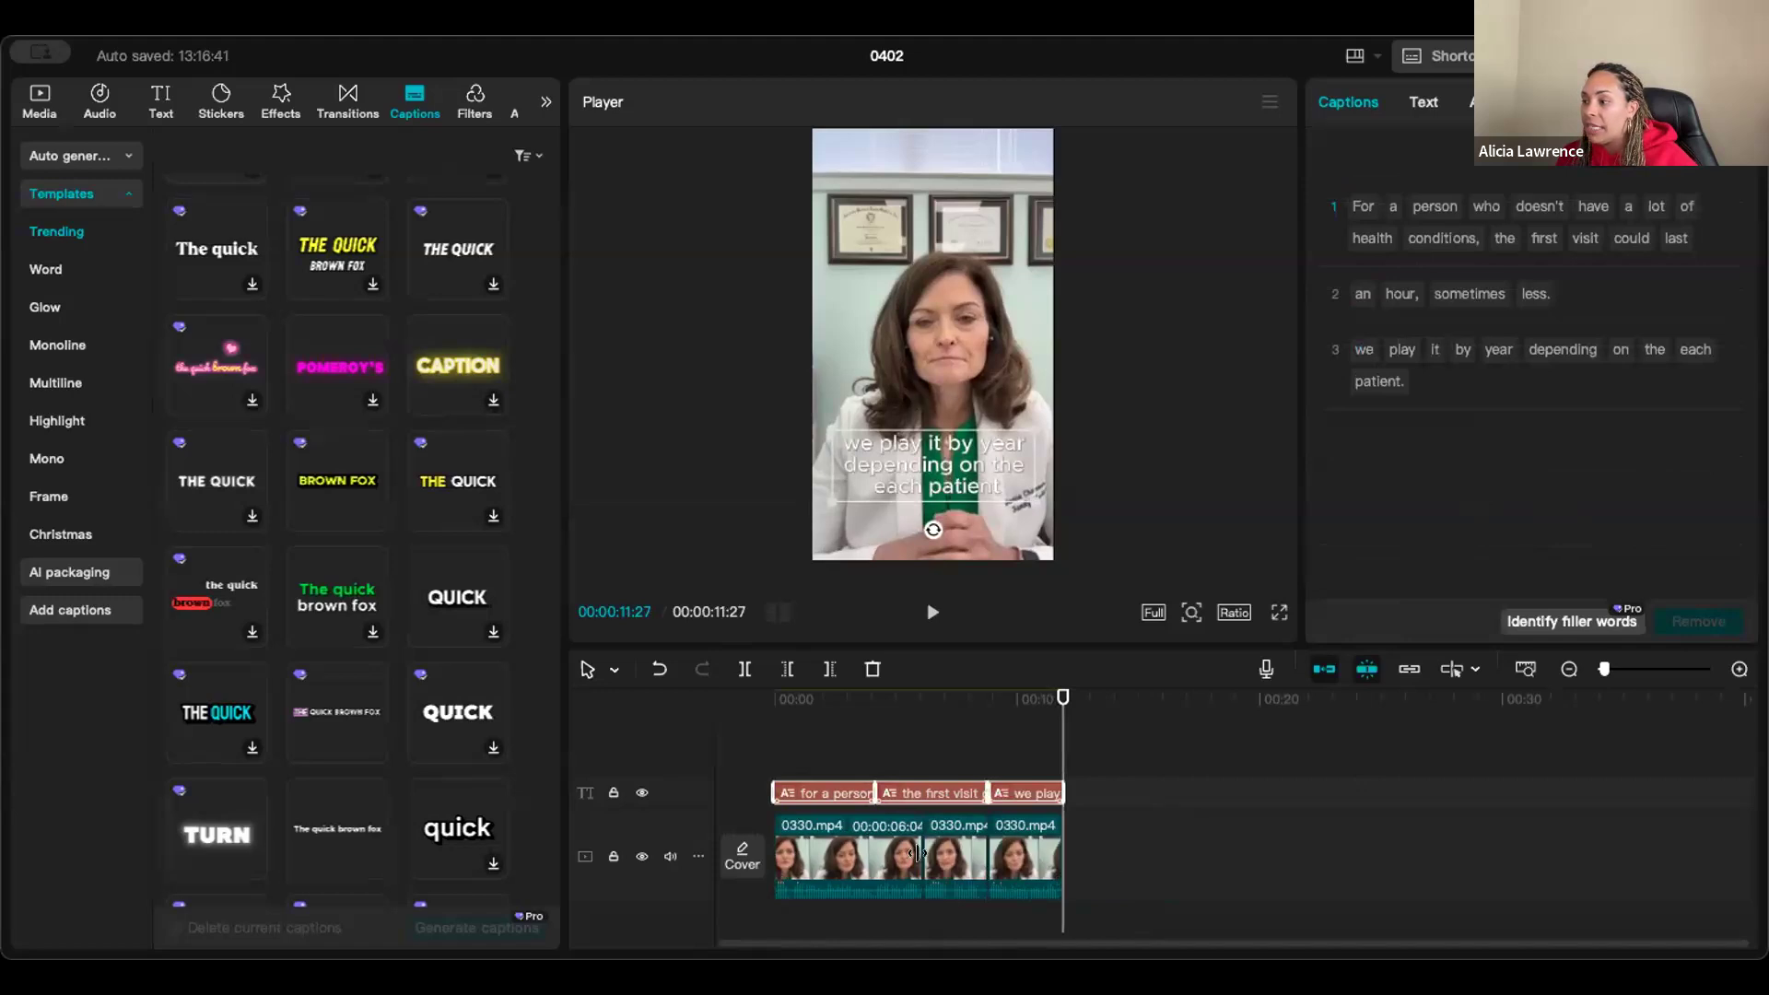